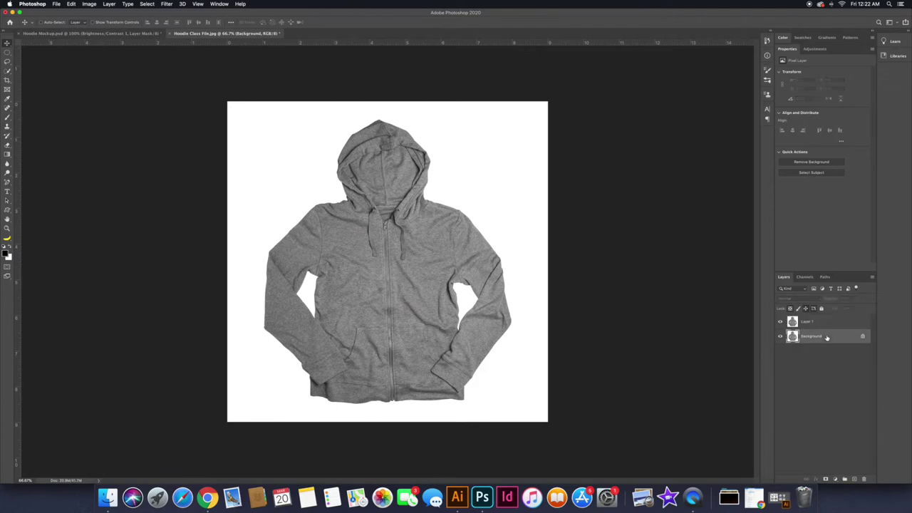
- Add a bright green solid color fill layer above the Background and rename Layer 1 to Hoodie
left_click(836, 480)
left_click(847, 340)
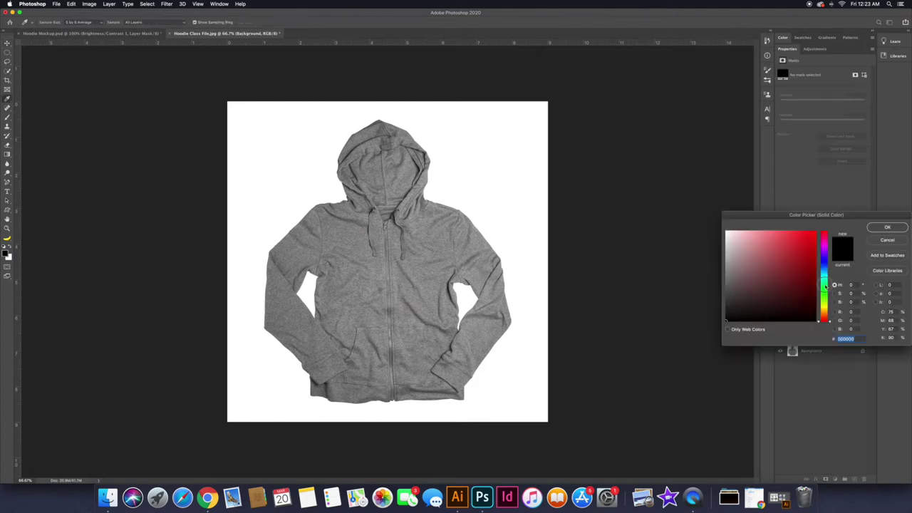
left_click(825, 291)
left_click(811, 231)
left_click(887, 227)
double_click(809, 321)
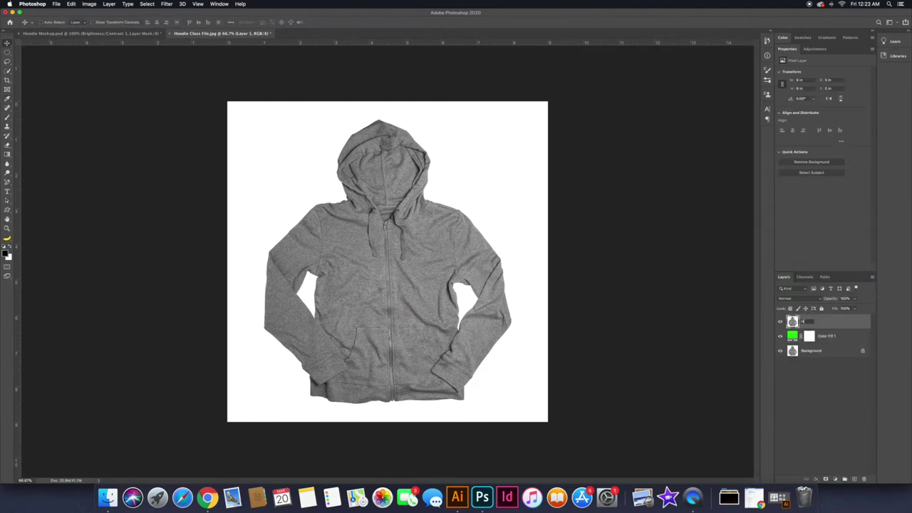
key("Return")
- Select the white area surrounding the hoodie with an enlarged Quick Selection brush
key("w")
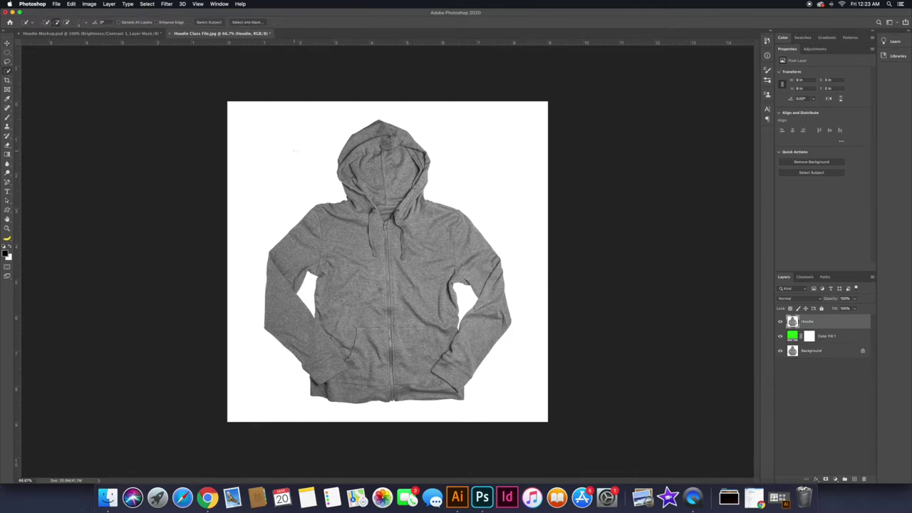
key("bracketright")
key("bracketright")
key("bracketright")
key("bracketright")
key("bracketright")
key("bracketright")
key("bracketright")
key("bracketright")
key("bracketright")
key("bracketright")
left_click_drag(288, 138, 496, 158)
- Switch to Quick Mask mode and paint black with a small brush along the torso edge beside the sleeve gap
scroll(300, 286, "up", 5)
scroll(317, 292, "down", 1)
scroll(501, 207, "up", 4)
key("q")
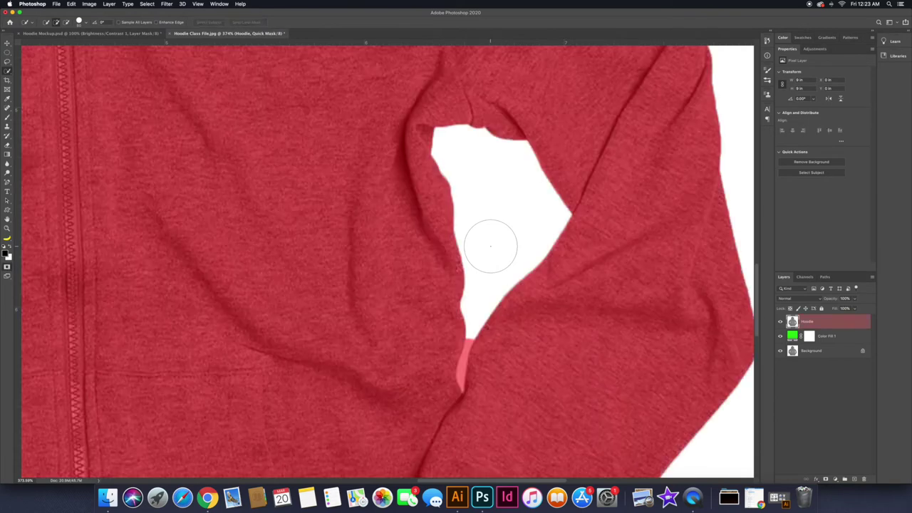
key("b")
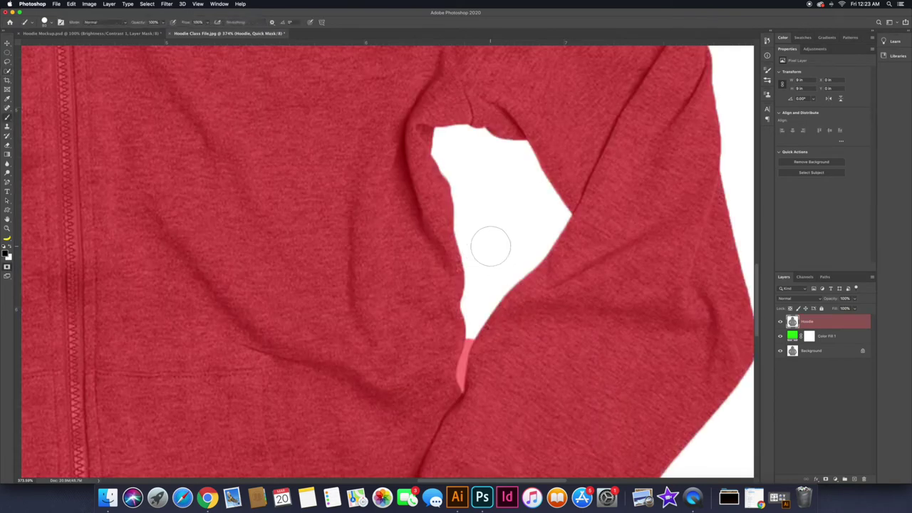
left_click_drag(492, 246, 461, 247)
scroll(461, 246, "up", 5)
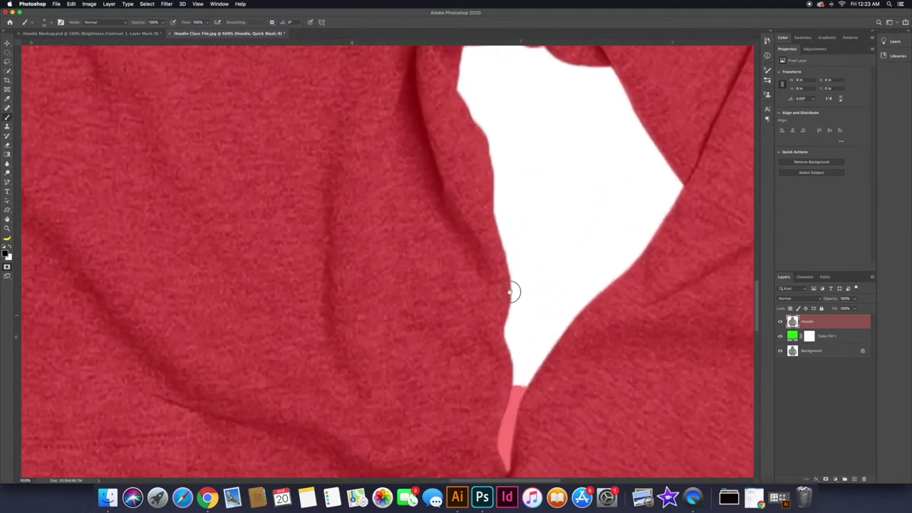
left_click_drag(509, 292, 475, 197)
left_click(461, 248)
- Paint white over the masked lower tip of the sleeve gap and convert the Quick Mask back to a selection
key("x")
left_click_drag(461, 245, 445, 319)
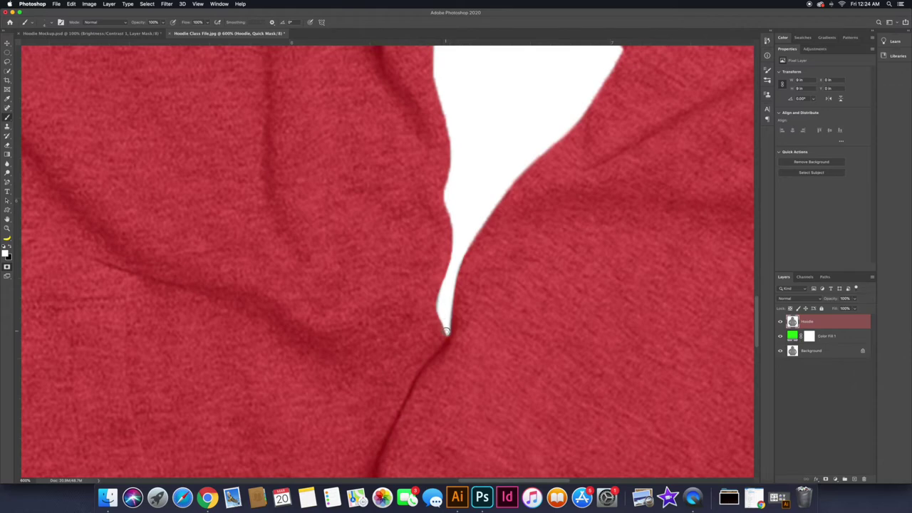
key("super+0")
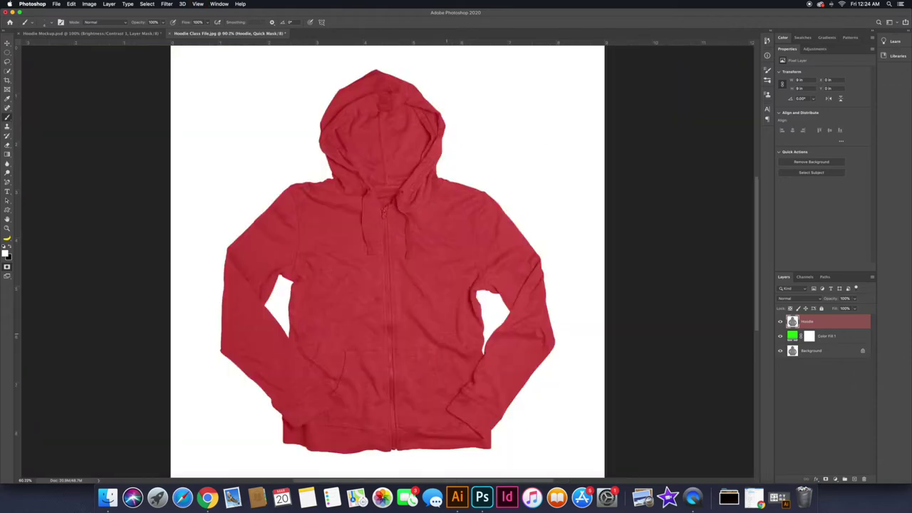
key("q")
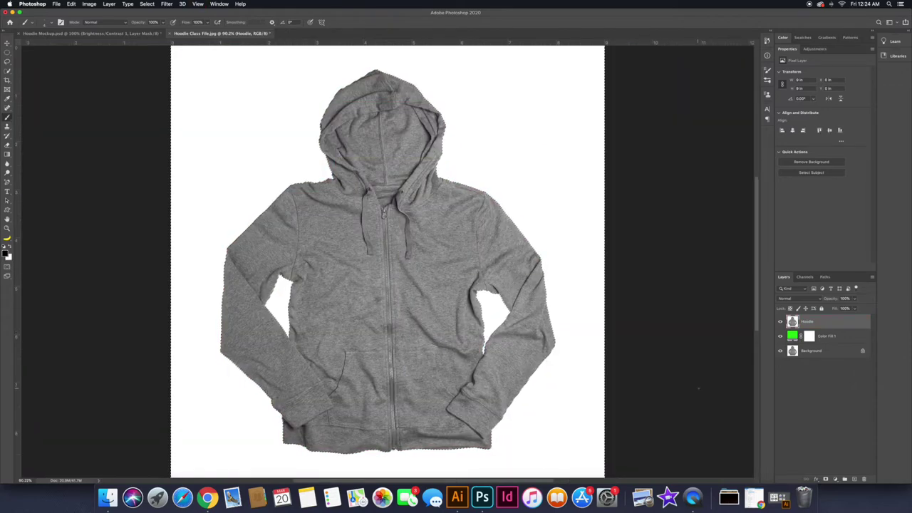
- Add a layer mask to the Hoodie layer from the selection and invert it so only the garment shows
left_click(825, 479, "alt")
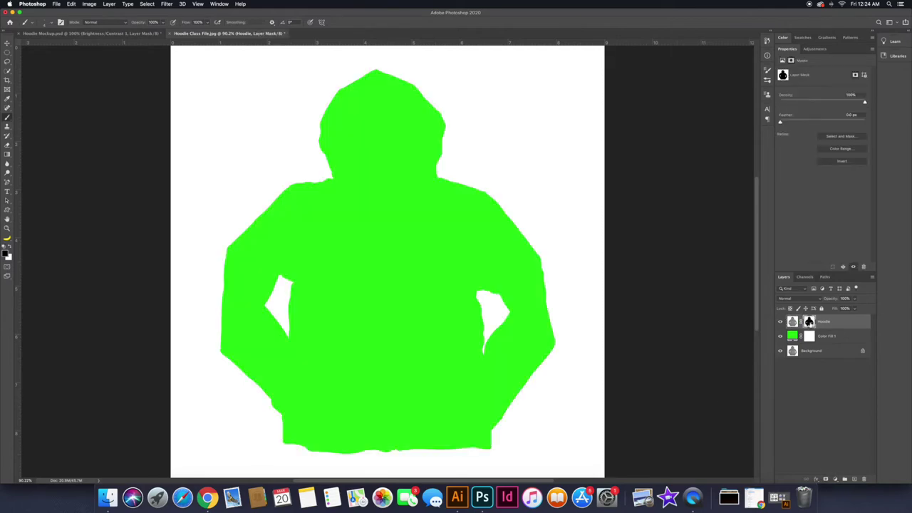
key("super+i")
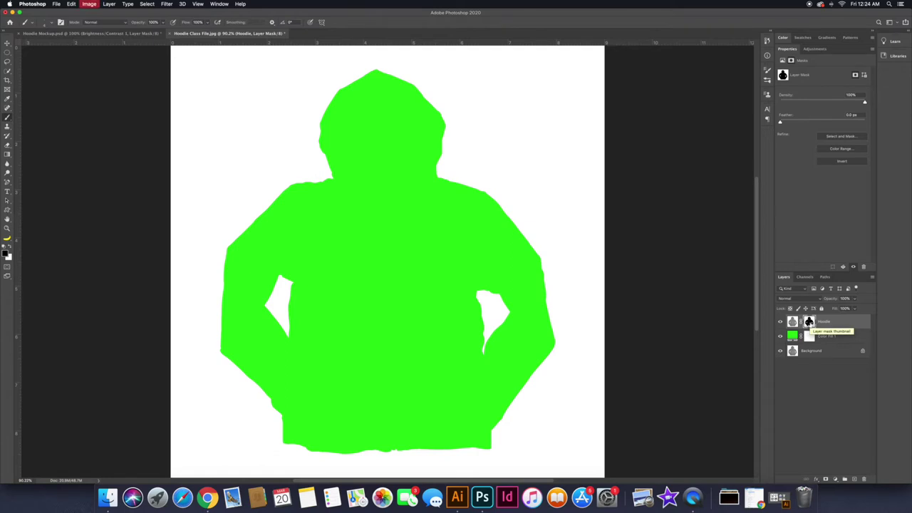
key("v")
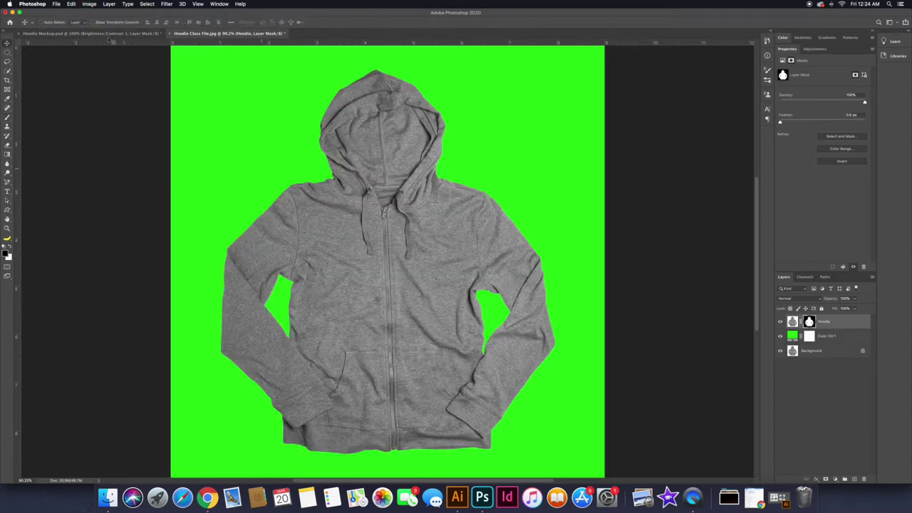
- Create a new document named Daniel Apparel Hoodie Mockup, 6 x 6 inches at 300 pixels/inch in RGB Color
left_click(48, 4)
left_click(61, 11)
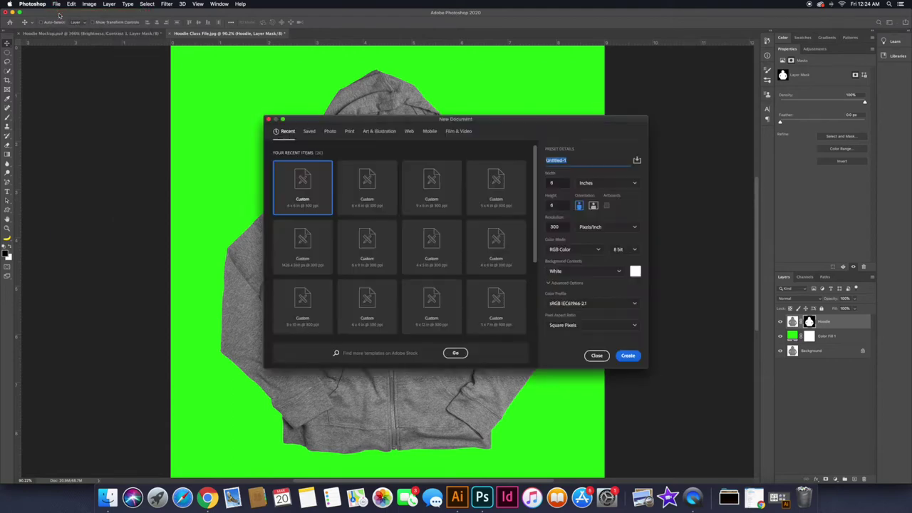
double_click(576, 164)
type("Daniel Apparel Hoodie Mockup")
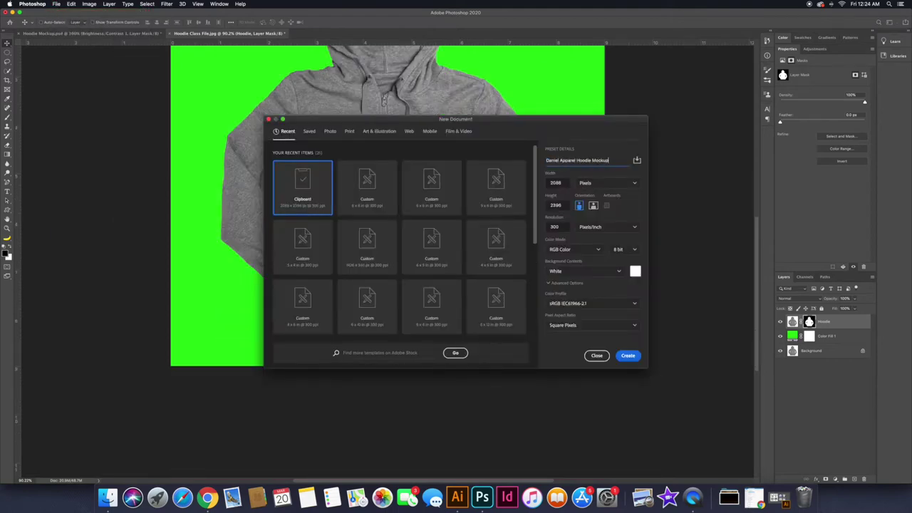
left_click(607, 183)
left_click(589, 211)
left_click(565, 183)
type("6")
left_click(564, 204)
type("6")
left_click(578, 249)
left_click(576, 300)
left_click(624, 356)
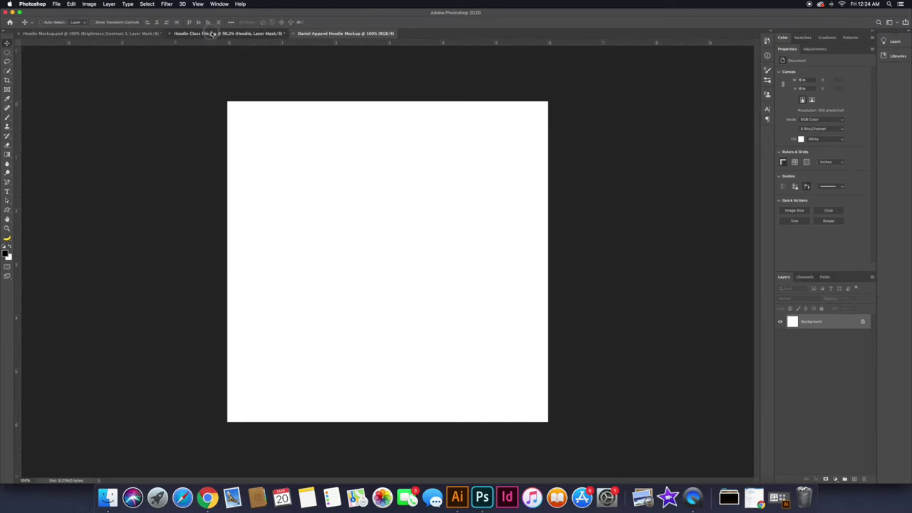
- Copy the masked Hoodie layer from Hoodie Class File.jpg into the new document, scale it to about 5.53 in, and center it
left_click(212, 34)
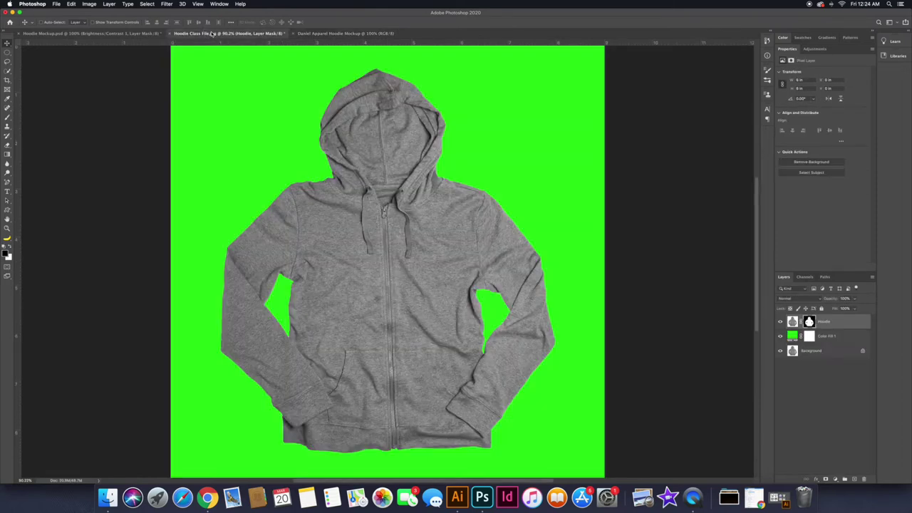
left_click_drag(829, 325, 367, 222)
key("super+t")
left_click_drag(607, 461, 566, 428)
left_click_drag(566, 71, 535, 104)
left_click_drag(388, 156, 389, 170)
key("Return")
- Add a red solid color fill layer (R 181, G 58, B 58) above the Hoodie layer and clip it to that layer
left_click(837, 322)
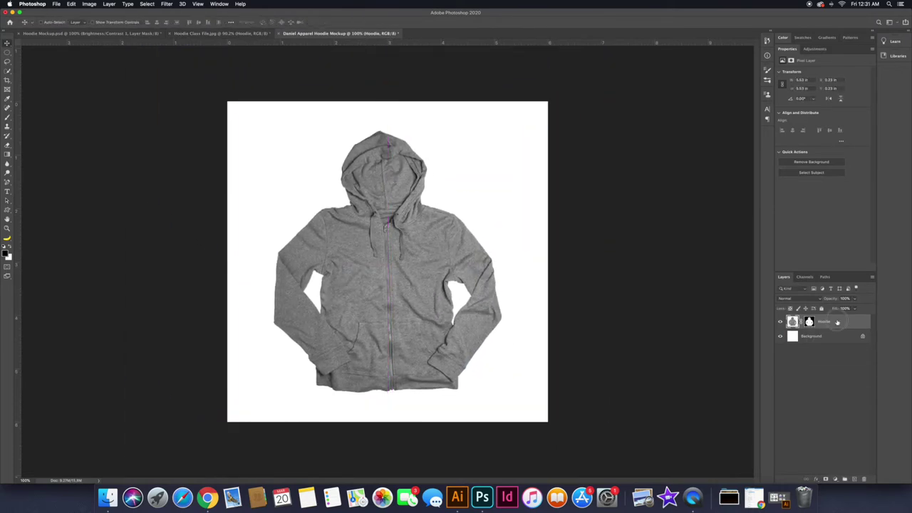
left_click(835, 479)
left_click(846, 342)
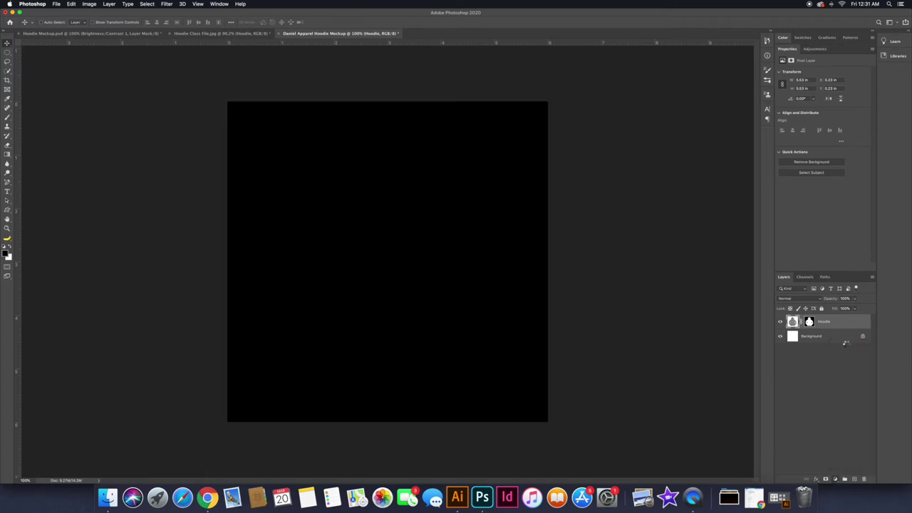
left_click(786, 261)
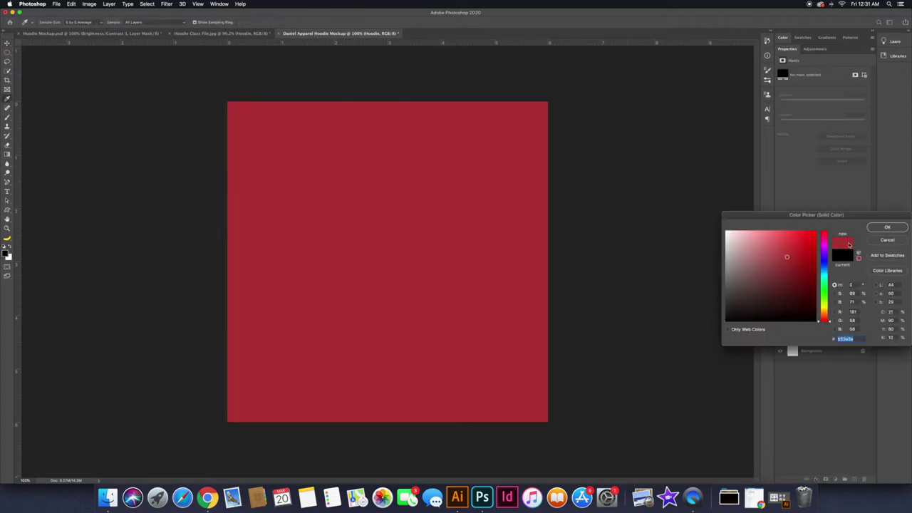
key("Return")
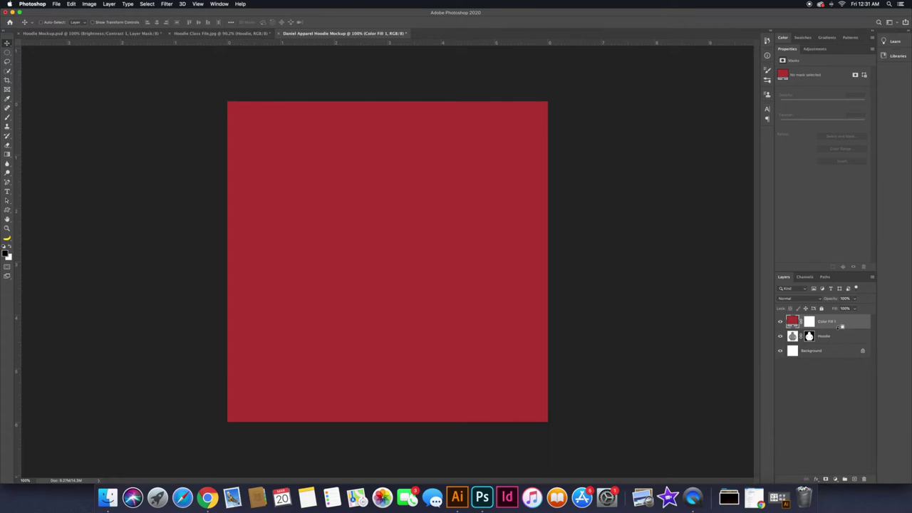
left_click(841, 327, "alt")
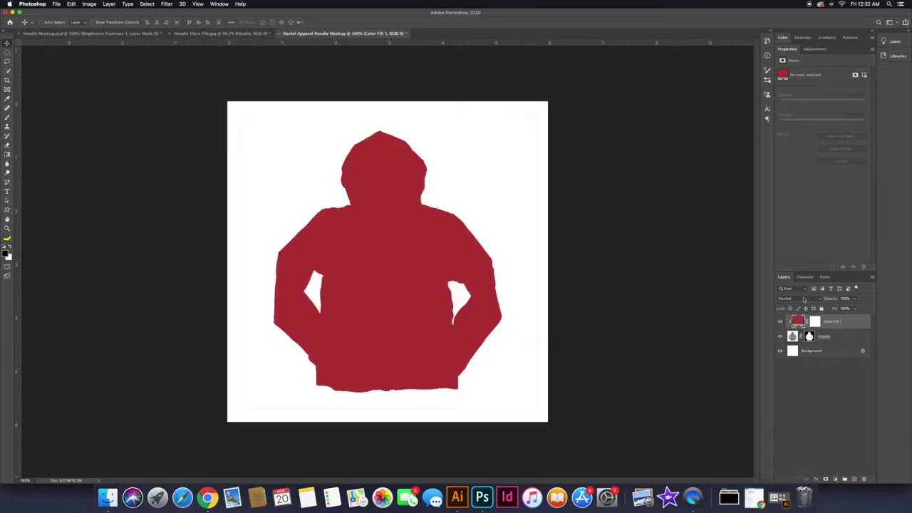
- Set the red fill layer's blend mode to Color Burn and its opacity to 70%
left_click(802, 299)
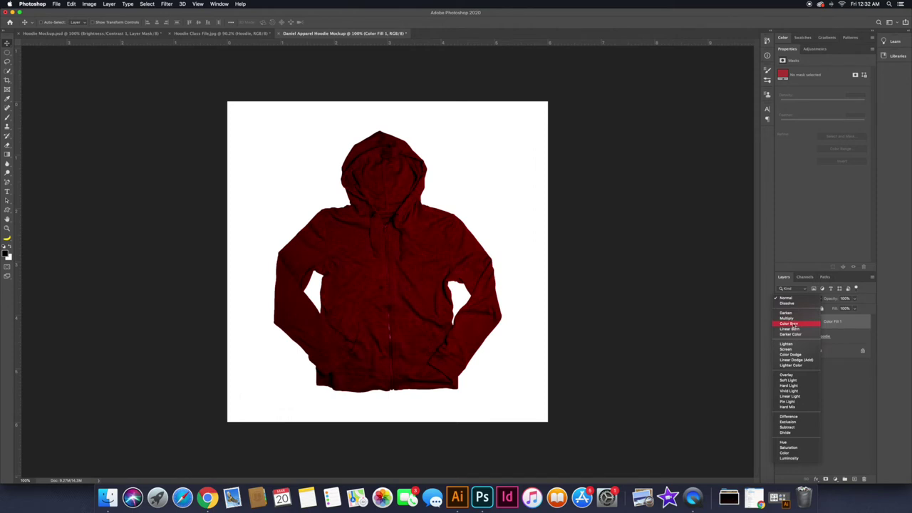
left_click(789, 324)
left_click(854, 299)
left_click_drag(848, 308, 846, 310)
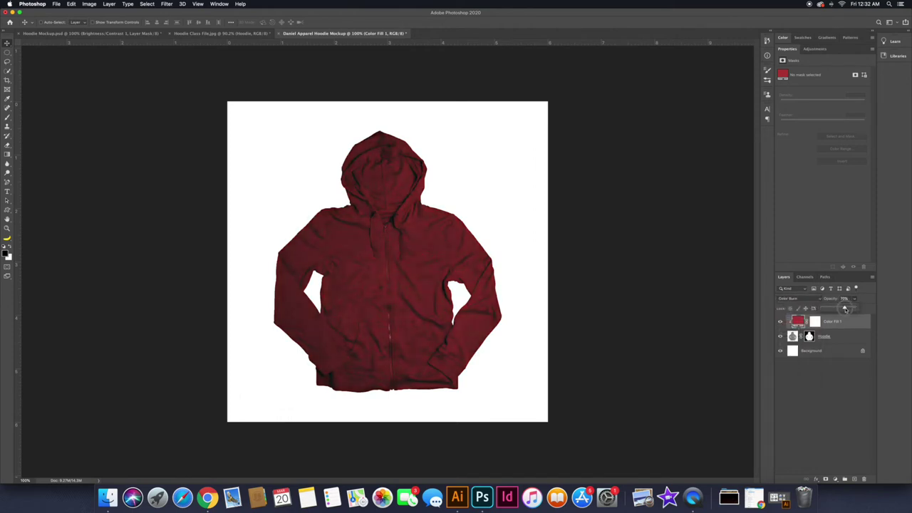
left_click(863, 299)
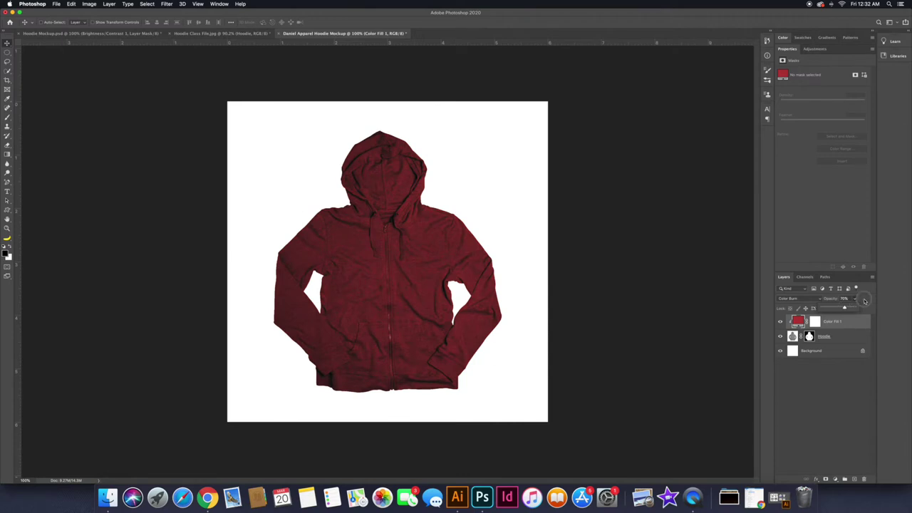
- Paint black with a small brush on the red fill's layer mask to remove the color from both drawstrings
left_click(815, 322)
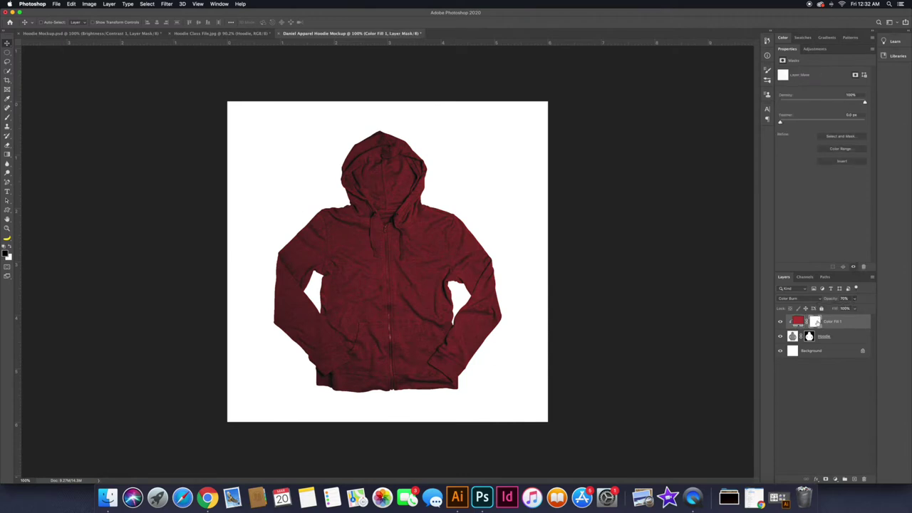
left_click(8, 118)
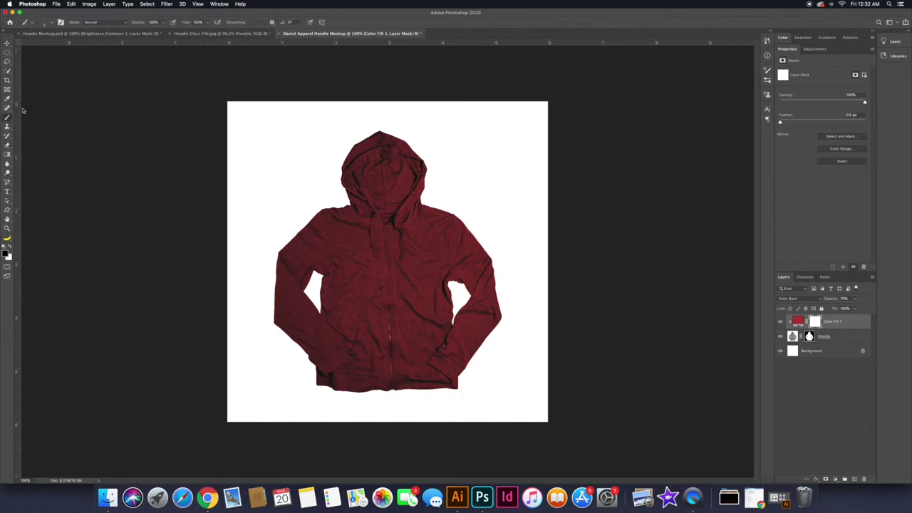
left_click(52, 22)
left_click(78, 61)
left_click_drag(76, 61, 75, 61)
key("Return")
key("z")
left_click_drag(372, 224, 416, 239)
key("b")
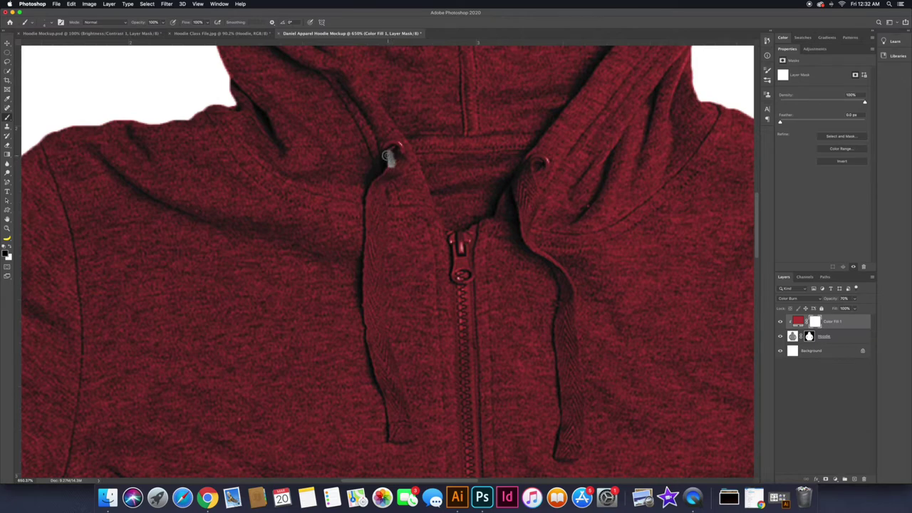
left_click_drag(392, 145, 394, 151)
mouse_move(390, 440)
left_mouse_down()
mouse_move(410, 440)
mouse_move(409, 406)
mouse_move(379, 330)
mouse_move(383, 190)
mouse_move(393, 167)
mouse_move(375, 184)
mouse_move(367, 213)
mouse_move(364, 298)
mouse_move(391, 438)
mouse_move(402, 431)
mouse_move(377, 328)
mouse_move(382, 179)
mouse_move(369, 330)
mouse_move(396, 434)
left_mouse_up()
mouse_move(562, 435)
left_mouse_down()
mouse_move(560, 283)
mouse_move(525, 236)
mouse_move(513, 188)
mouse_move(533, 158)
mouse_move(545, 163)
mouse_move(532, 193)
mouse_move(573, 287)
mouse_move(576, 460)
mouse_move(561, 452)
mouse_move(573, 428)
mouse_move(568, 278)
mouse_move(527, 172)
left_mouse_up()
- Mask the red out of the zipper pull and along the zipper tape down to the hem
mouse_move(460, 236)
left_mouse_down()
mouse_move(452, 241)
mouse_move(470, 230)
mouse_move(463, 278)
mouse_move(459, 260)
left_mouse_up()
left_click_drag(473, 305, 481, 352)
scroll(479, 335, "down", 7)
left_click_drag(471, 96, 485, 301)
scroll(495, 200, "down", 4)
left_click_drag(487, 189, 490, 267)
scroll(491, 267, "down", 3)
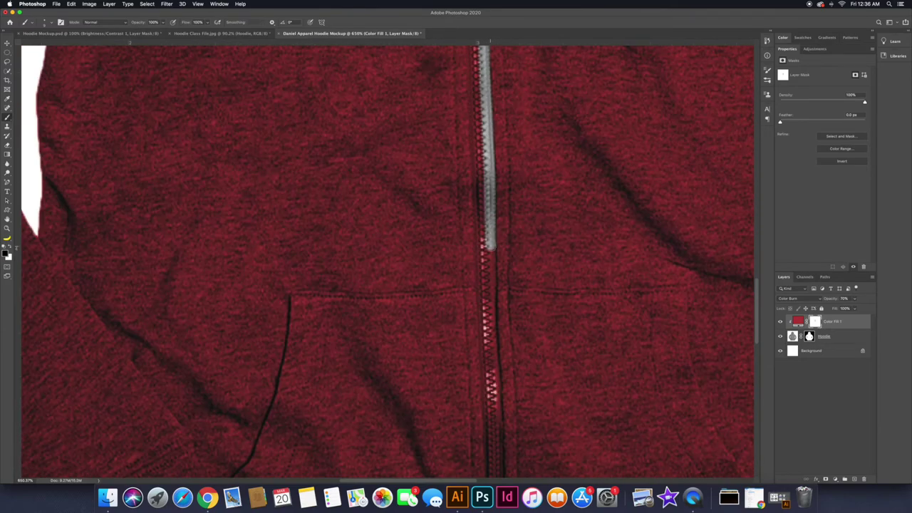
left_click_drag(491, 213, 492, 284)
scroll(492, 284, "down", 3)
left_click_drag(490, 186, 492, 259)
scroll(492, 259, "down", 3)
left_click_drag(492, 210, 493, 378)
scroll(494, 378, "down", 3)
mouse_move(492, 286)
left_mouse_down()
mouse_move(493, 392)
mouse_move(489, 217)
left_mouse_up()
- Mask the red left on the zipper teeth from the hem up to the pull and touch up the upper right drawstring
scroll(489, 217, "up", 4)
mouse_move(497, 360)
left_mouse_down()
mouse_move(496, 263)
mouse_move(503, 279)
left_mouse_up()
scroll(496, 264, "up", 4)
scroll(498, 220, "up", 4)
left_click_drag(502, 456, 493, 85)
scroll(493, 86, "up", 4)
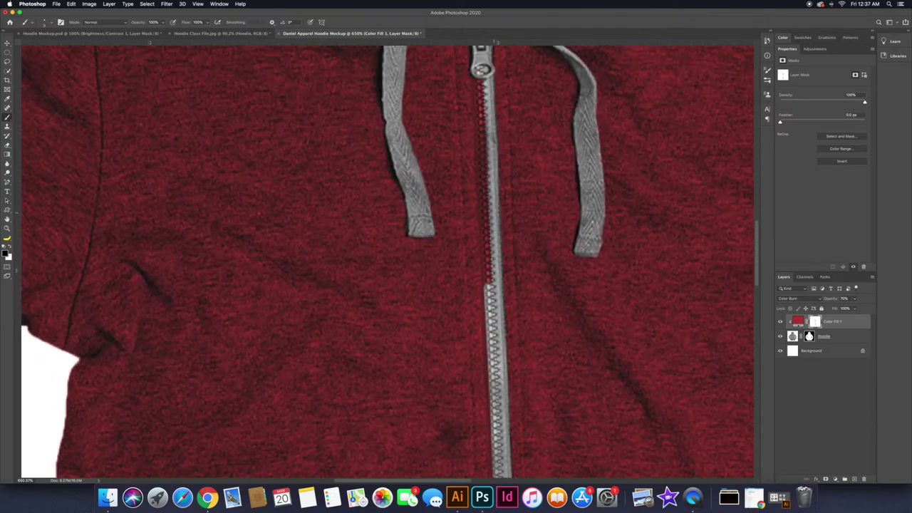
left_click_drag(490, 285, 484, 187)
scroll(485, 187, "up", 4)
mouse_move(494, 360)
left_mouse_down()
mouse_move(486, 246)
mouse_move(491, 431)
left_mouse_up()
left_click_drag(570, 159, 556, 206)
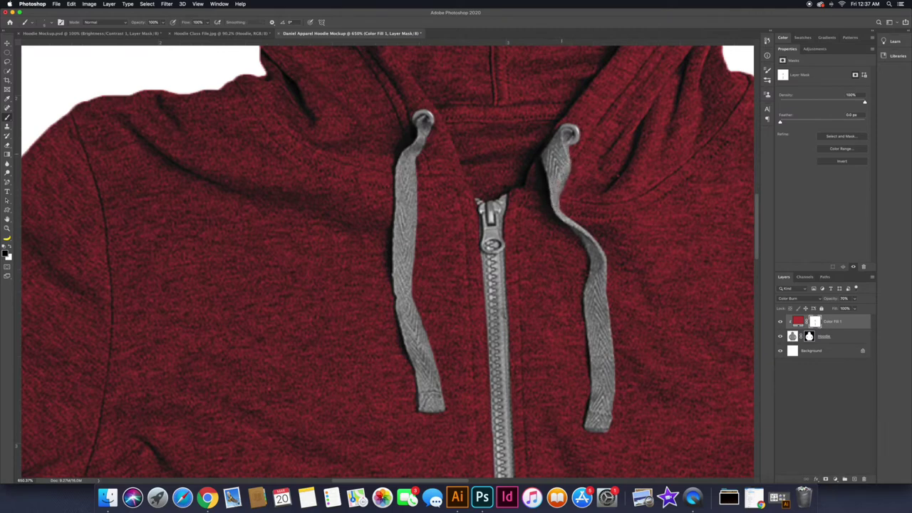
- Add a teal solid color fill layer above the red fill and clip it to the Hoodie layer
scroll(556, 206, "down", 2)
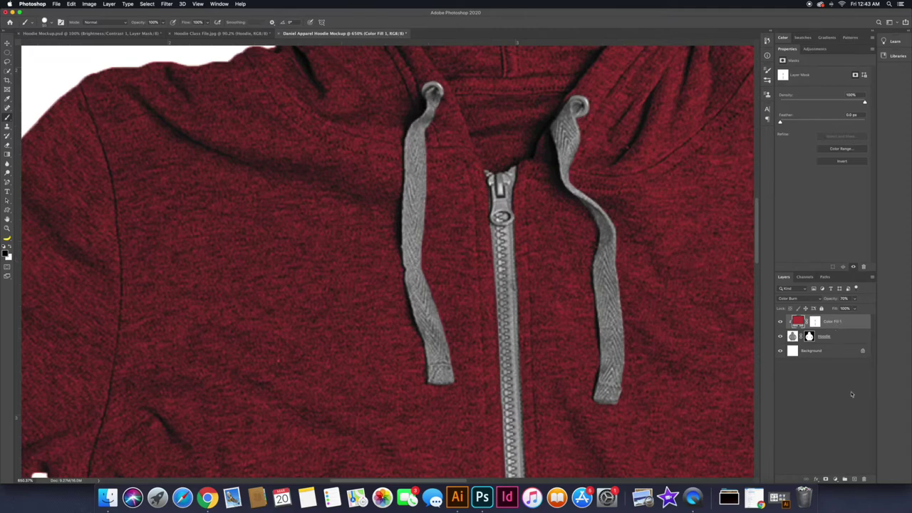
left_click(840, 482)
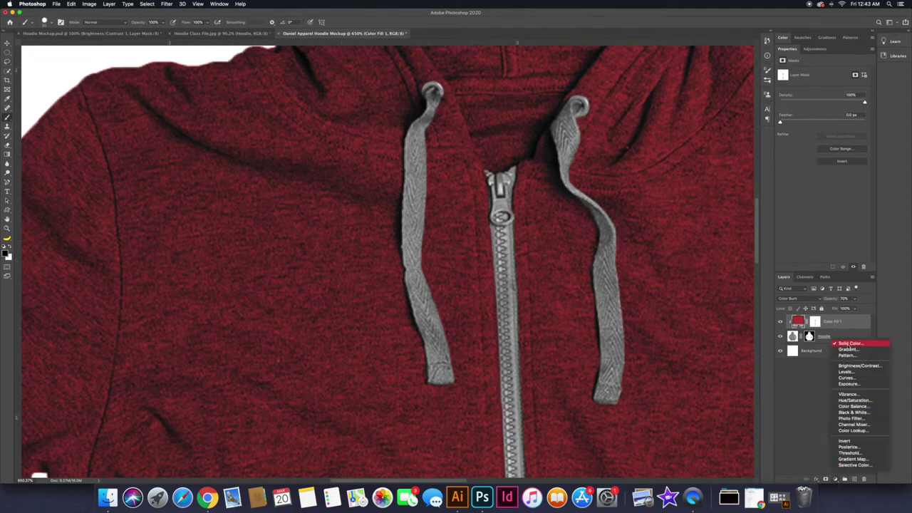
left_click(848, 345)
left_click(824, 271)
left_click(794, 262)
left_click(886, 227)
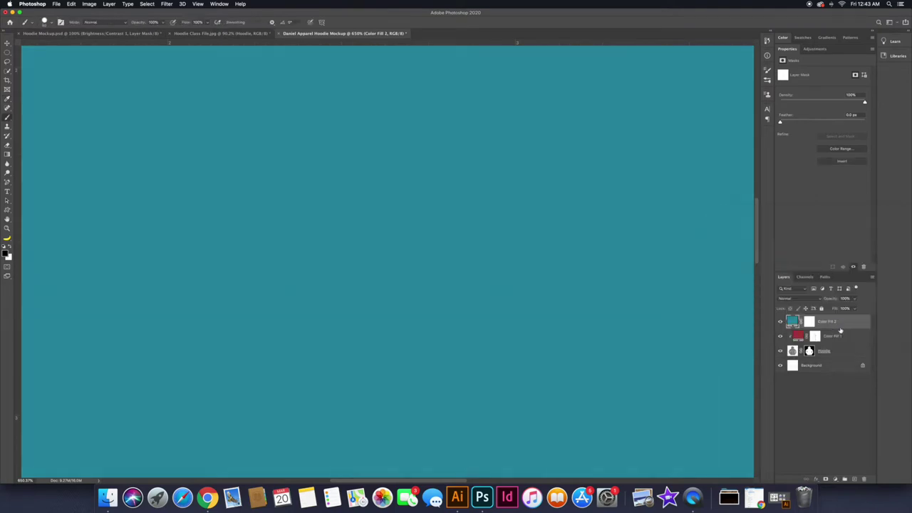
left_click(841, 330, "alt")
- Load the red fill's mask as a selection and target the teal fill's layer mask with black as the painting color
left_click(813, 338, "super")
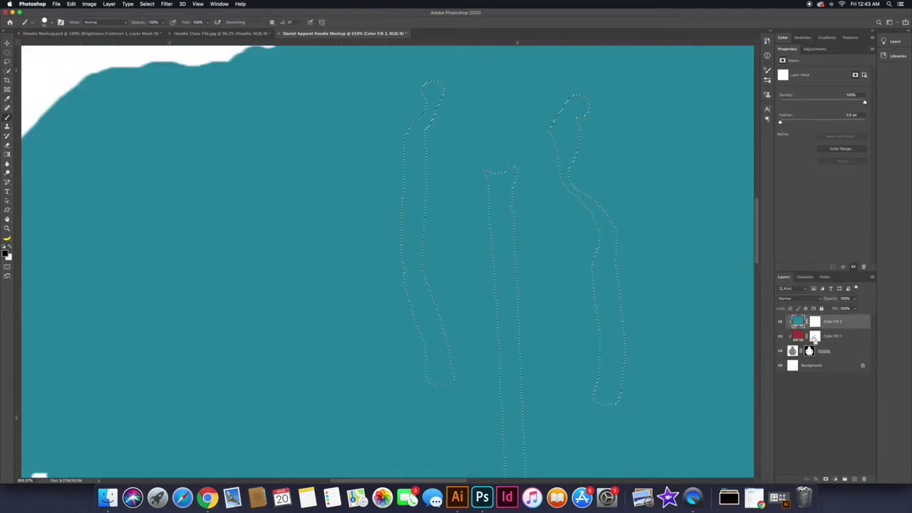
left_click(815, 321)
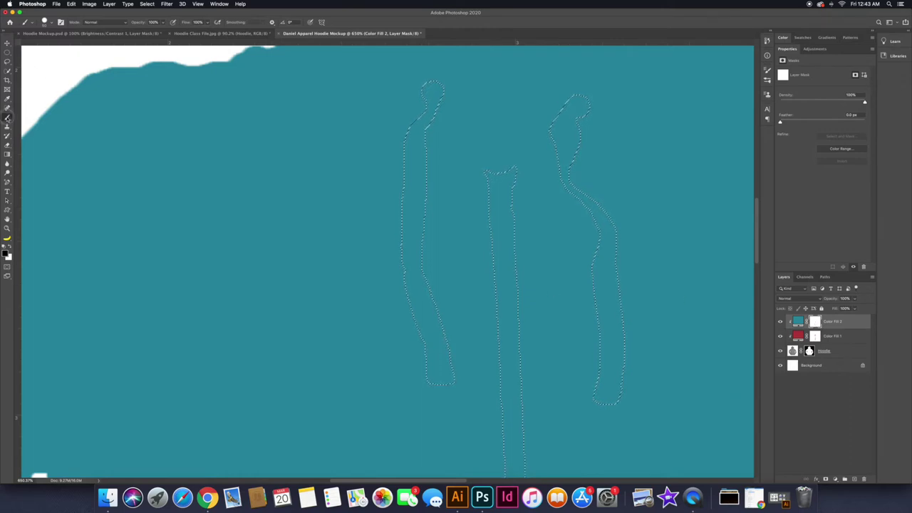
left_click(5, 253)
left_click(887, 227)
mouse_move(433, 101)
left_mouse_down()
mouse_move(416, 139)
mouse_move(429, 200)
mouse_move(574, 128)
left_mouse_up()
left_click_drag(503, 164, 596, 134)
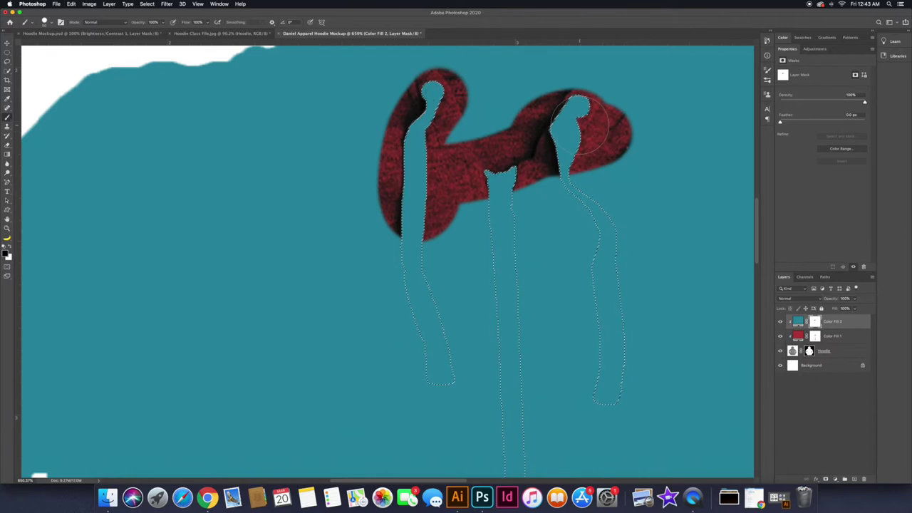
key("super+z")
key("super+z")
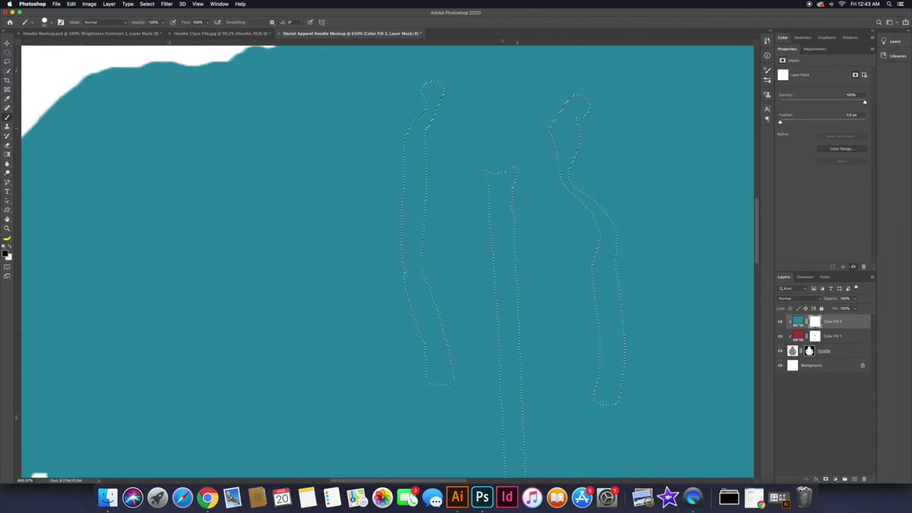
- Invert the selection, paint black over both drawstrings on the teal fill's mask, then deselect and invert the mask to limit teal to the drawstrings
left_click(150, 4)
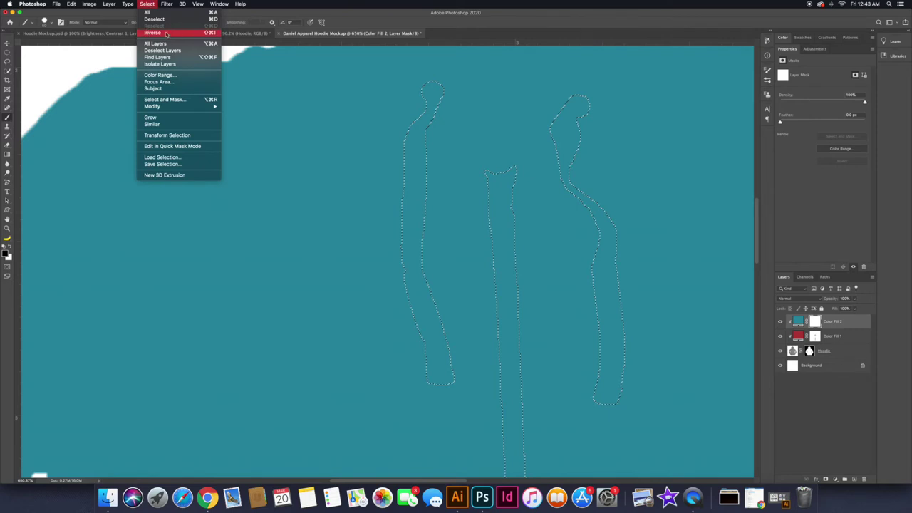
left_click(171, 34)
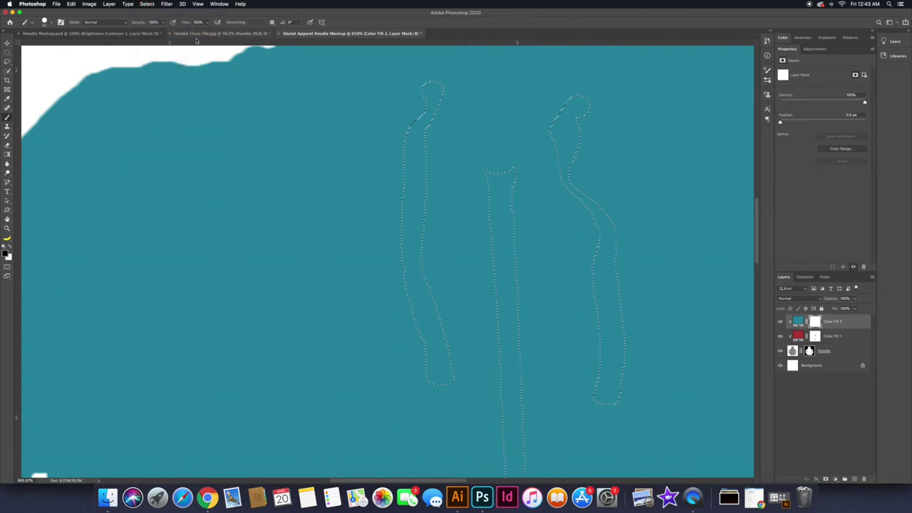
mouse_move(432, 91)
left_mouse_down()
mouse_move(410, 258)
mouse_move(441, 381)
left_mouse_up()
mouse_move(577, 106)
left_mouse_down()
mouse_move(566, 169)
mouse_move(599, 215)
mouse_move(607, 399)
left_mouse_up()
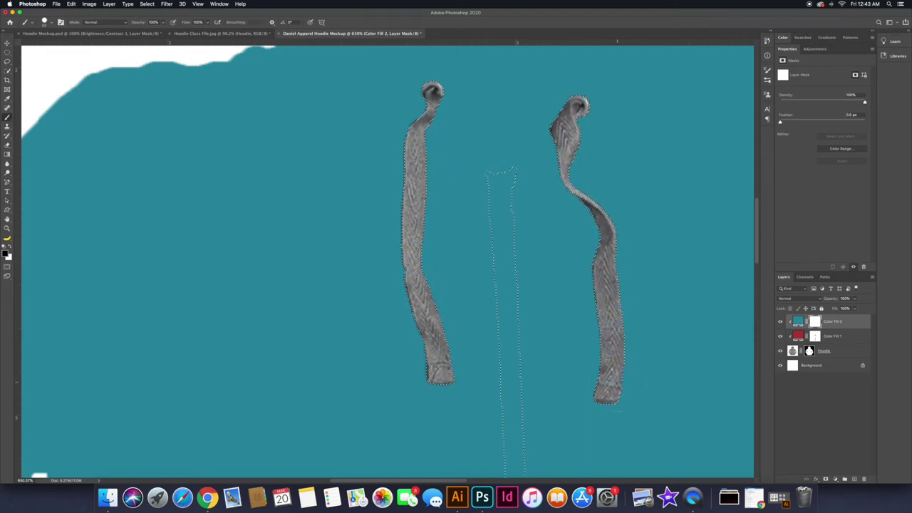
left_click(147, 4)
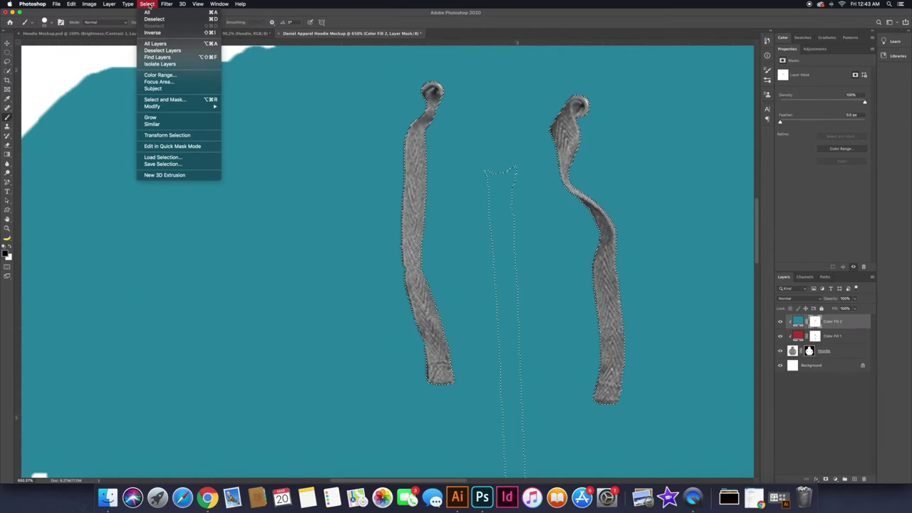
left_click(154, 19)
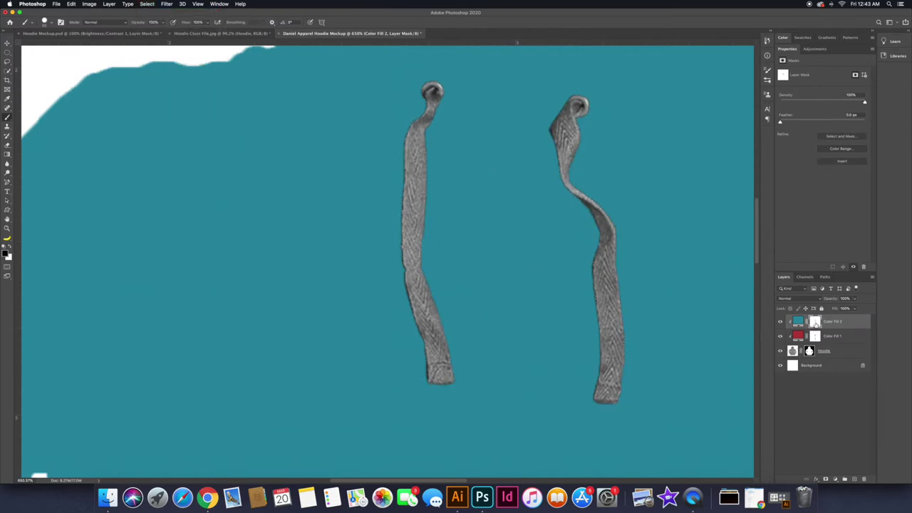
key("ctrl+i")
- Rename the teal fill layer String Color and the red fill layer Hoodie Color
double_click(834, 322)
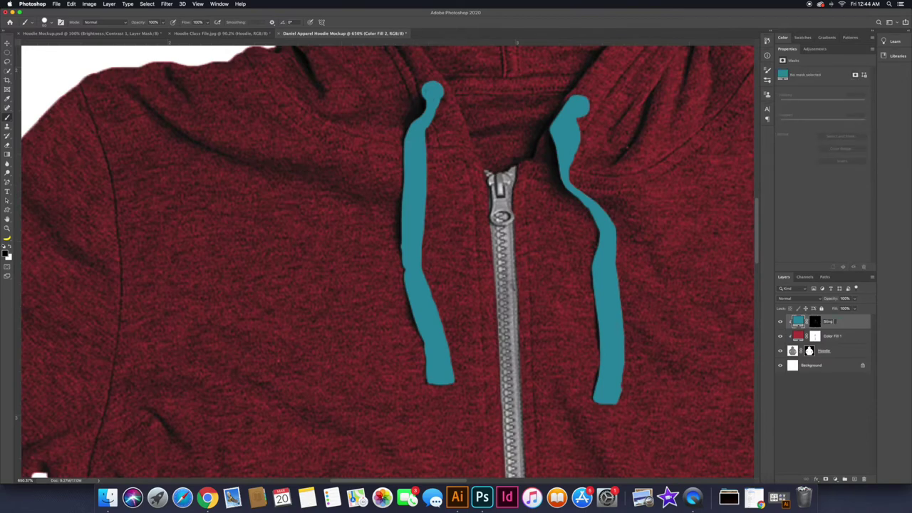
type("r")
key("Tab")
type("H")
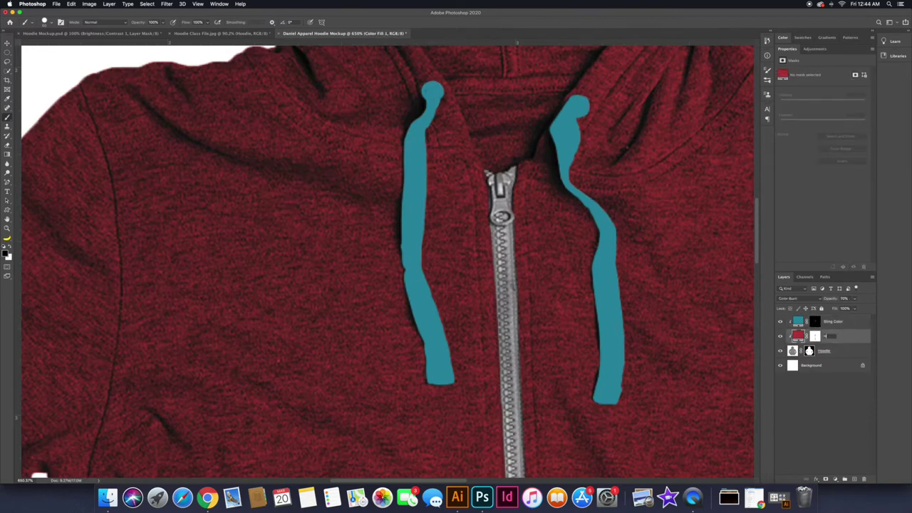
key("Return")
- Set the drawstring color layer's blend mode to Color Burn and its opacity to 70%
left_click(829, 325)
left_click(804, 298)
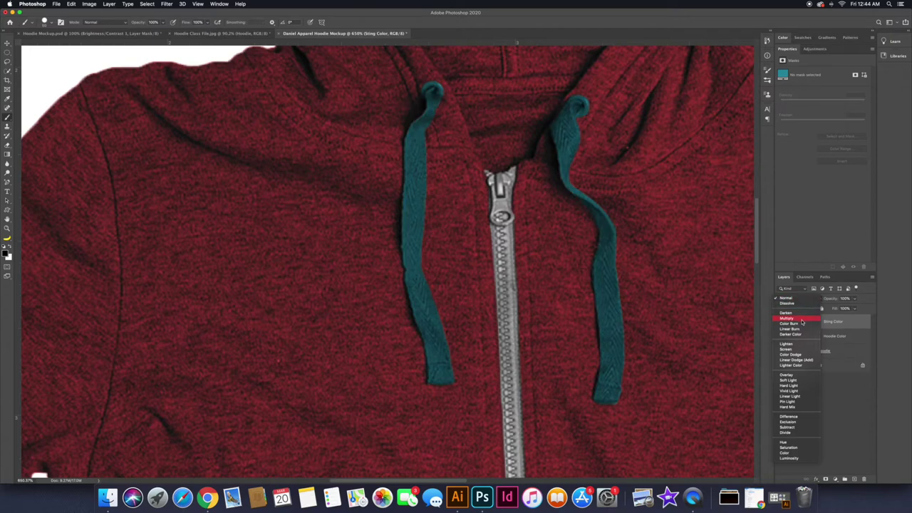
left_click(802, 325)
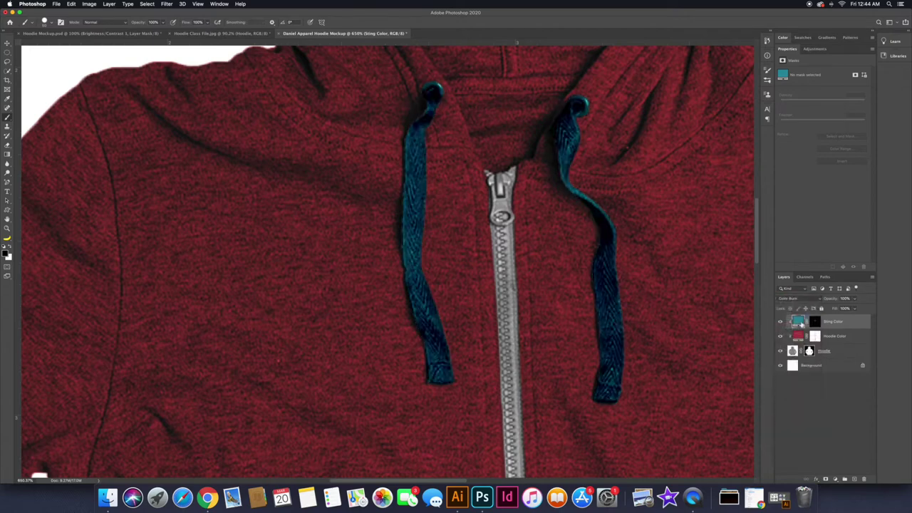
left_click(856, 300)
left_click_drag(855, 308, 846, 308)
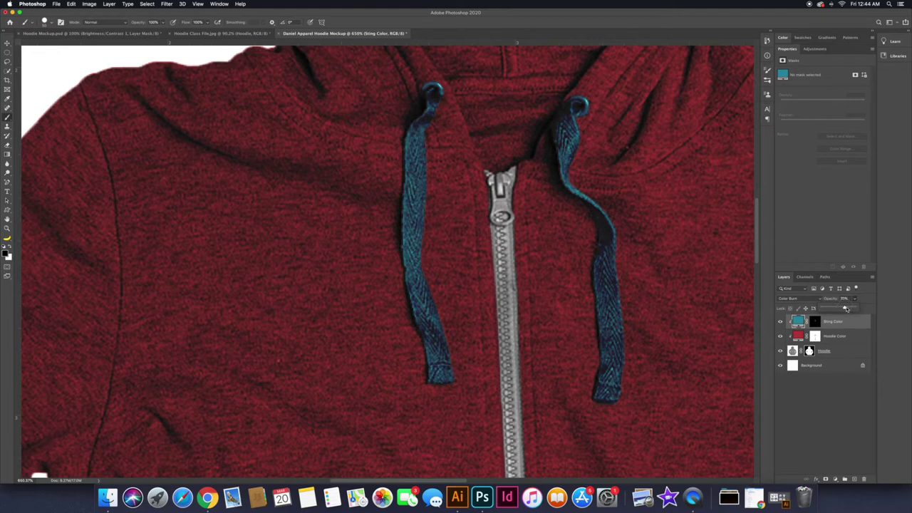
left_click(868, 301)
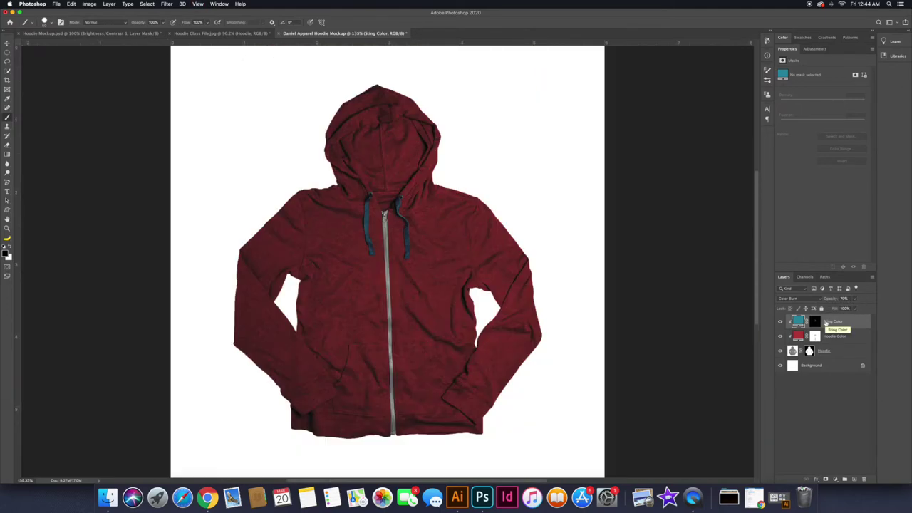
- Add a Levels adjustment clipped directly above the Hoodie layer, brighten its midtones to about 1.33, and compare the hoodie with and without it
key("v")
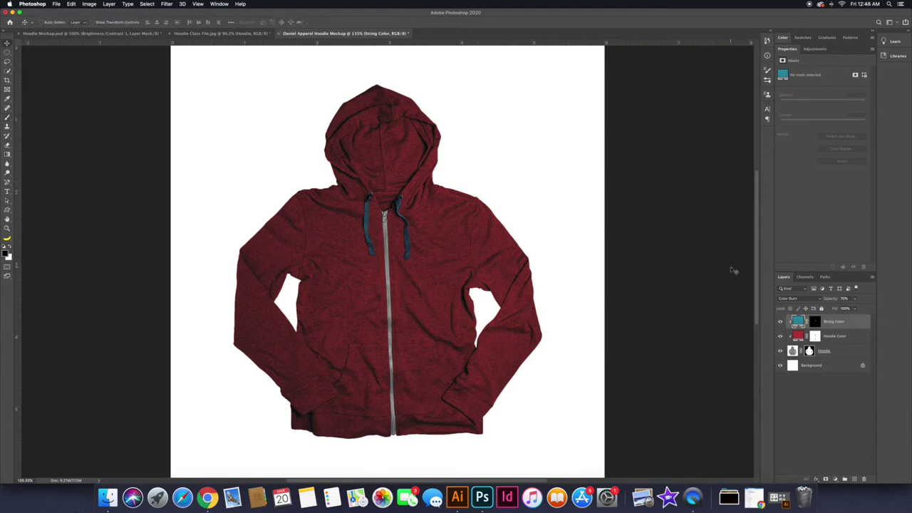
left_click(844, 352)
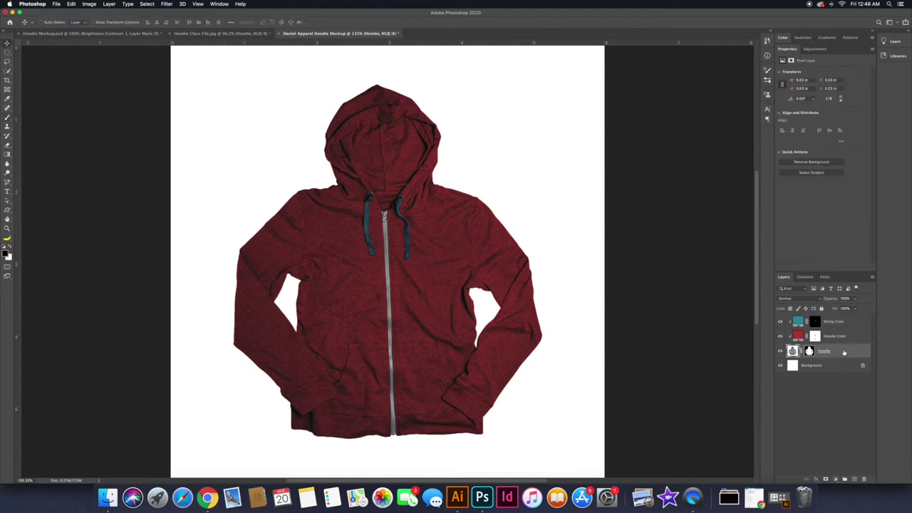
left_click(836, 480)
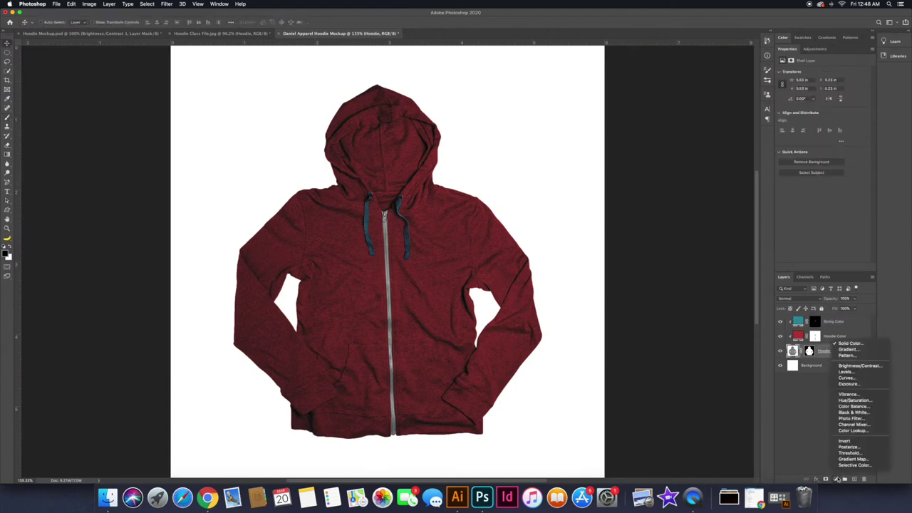
left_click(846, 372)
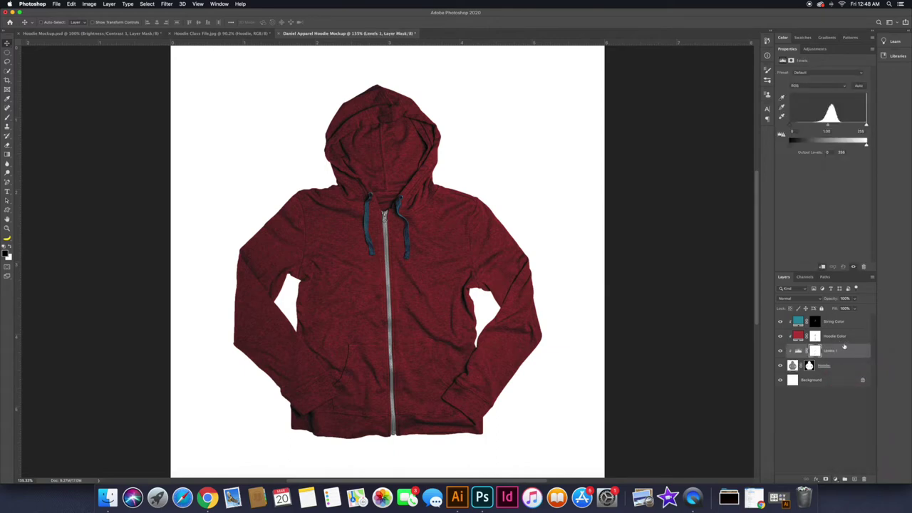
left_click_drag(828, 127, 819, 126)
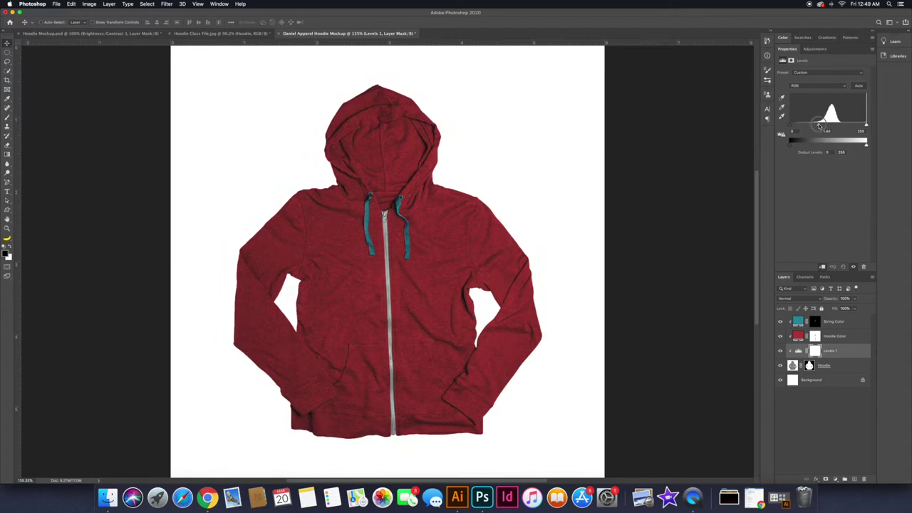
left_click_drag(821, 126, 820, 126)
left_click(780, 352)
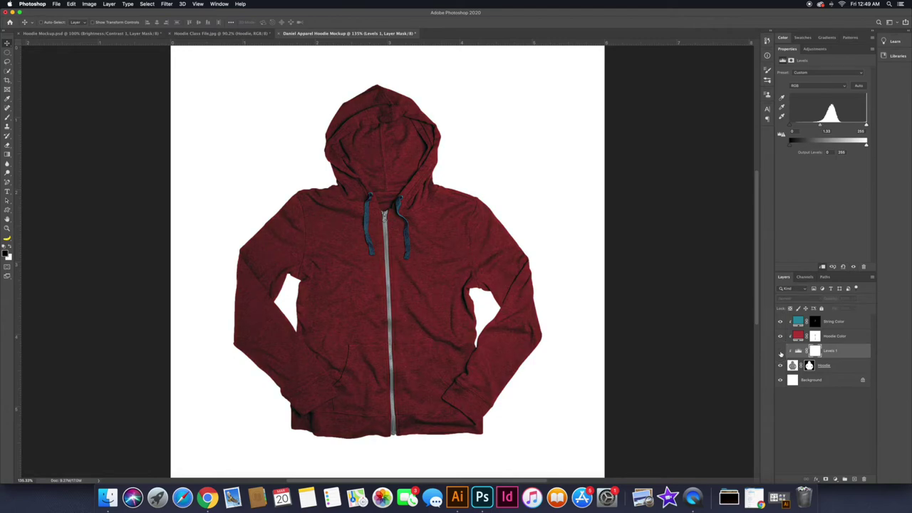
left_click(780, 351)
left_click(781, 352)
left_click(780, 352)
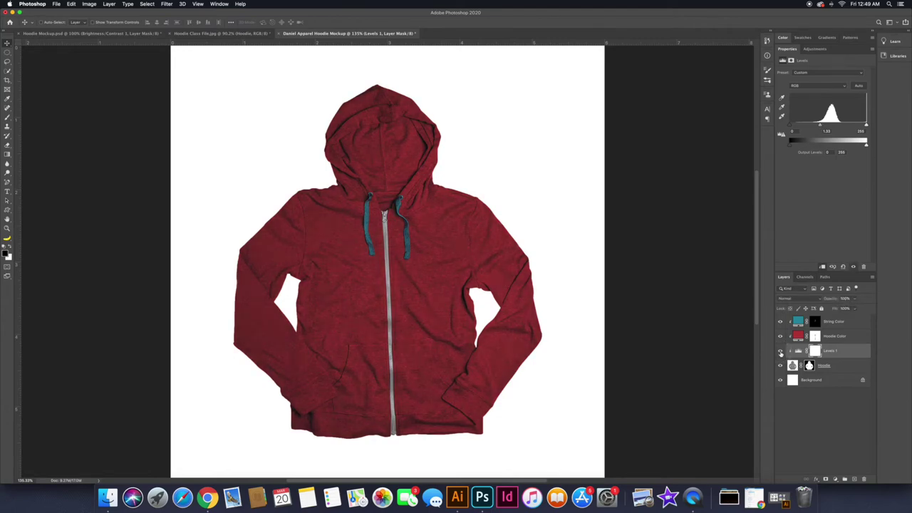
- Duplicate the Hoodie layer to the top of the stack and re-clip String Color, Hoodie Color and Levels 1 to the original Hoodie layer
left_click_drag(842, 370, 854, 476)
left_click_drag(834, 365, 829, 323)
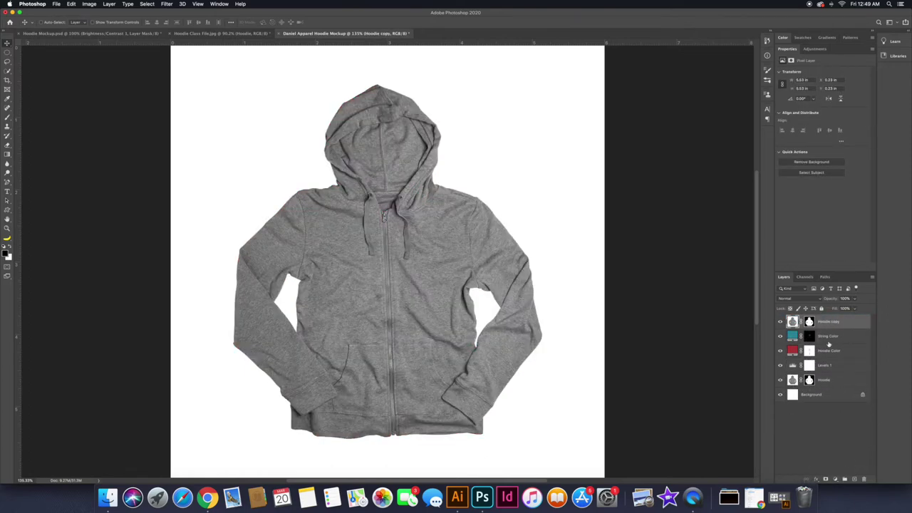
left_click(828, 343, "alt")
left_click(829, 356, "alt")
key("super+plus")
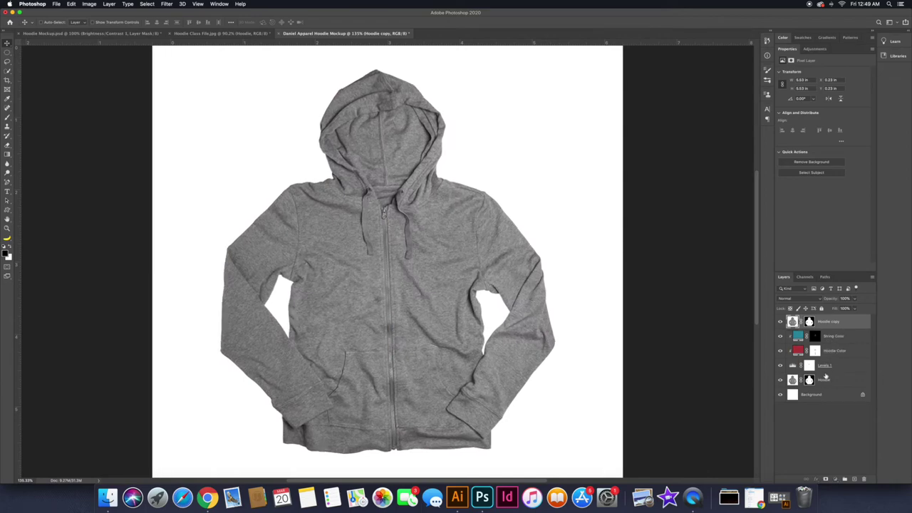
left_click(825, 378)
left_click(825, 371, "alt")
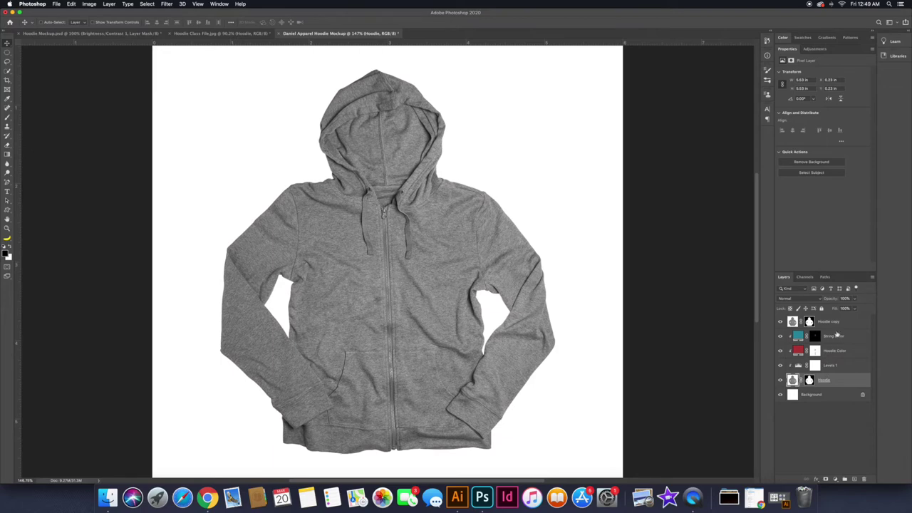
- Rename the hoodie copy Details and set it to Linear Burn at about 28% opacity
double_click(834, 322)
type("Details")
key("Return")
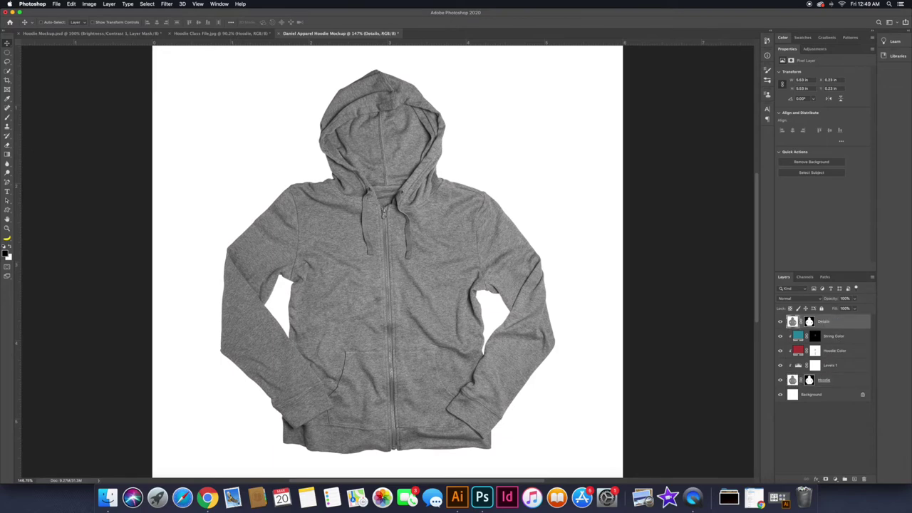
left_click(798, 299)
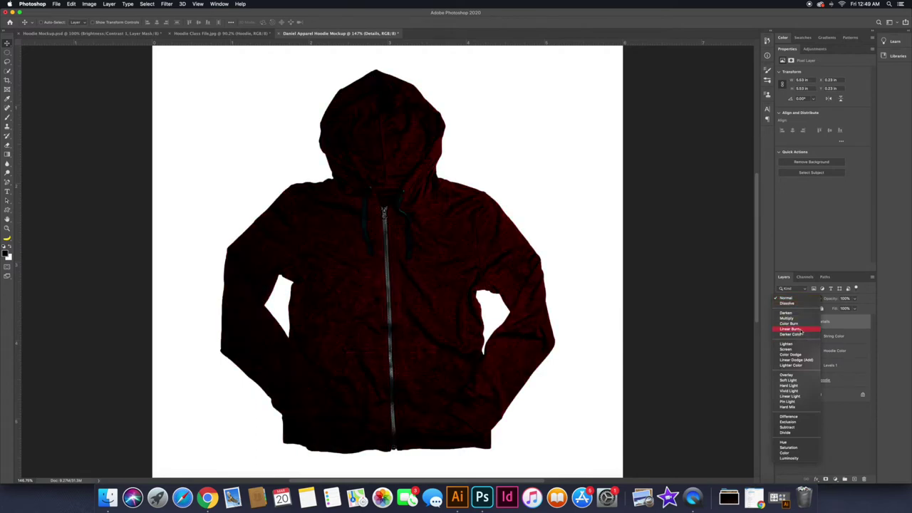
left_click(802, 330)
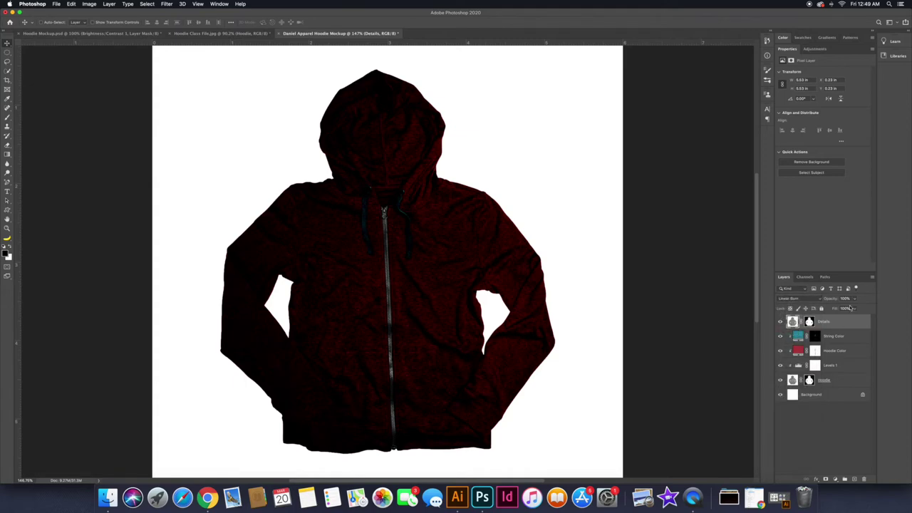
left_click_drag(855, 299, 833, 308)
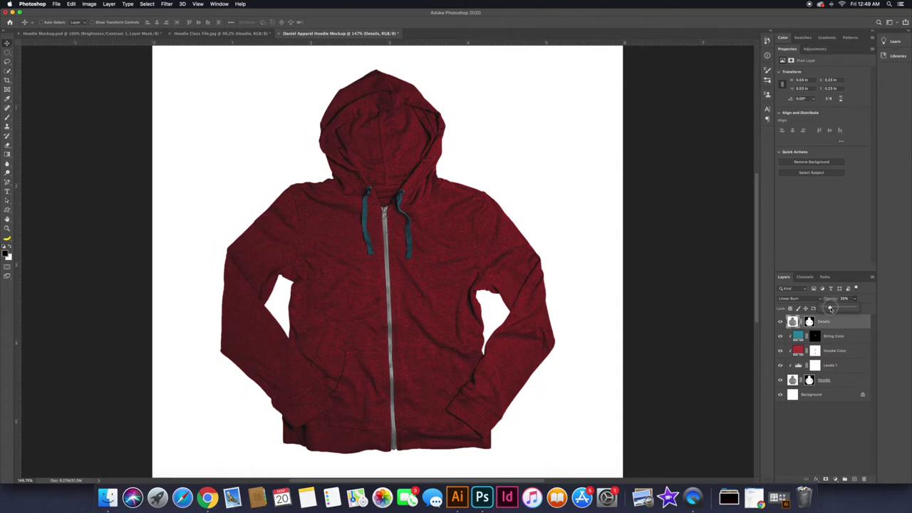
left_click(780, 322)
left_click(780, 323)
- Add a Levels adjustment clipped to the Details layer and raise its shadow and midtone input levels
left_click(836, 479)
left_click(849, 373)
left_click_drag(806, 125, 817, 125)
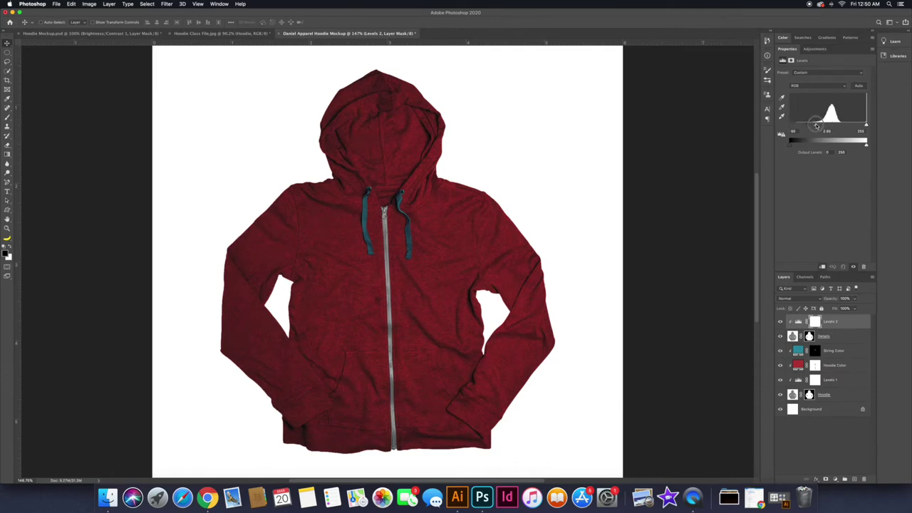
- Add a clipped Brightness/Contrast adjustment above Levels 2 with brightness about 40 and contrast about 28
left_click(835, 479)
left_click(859, 371)
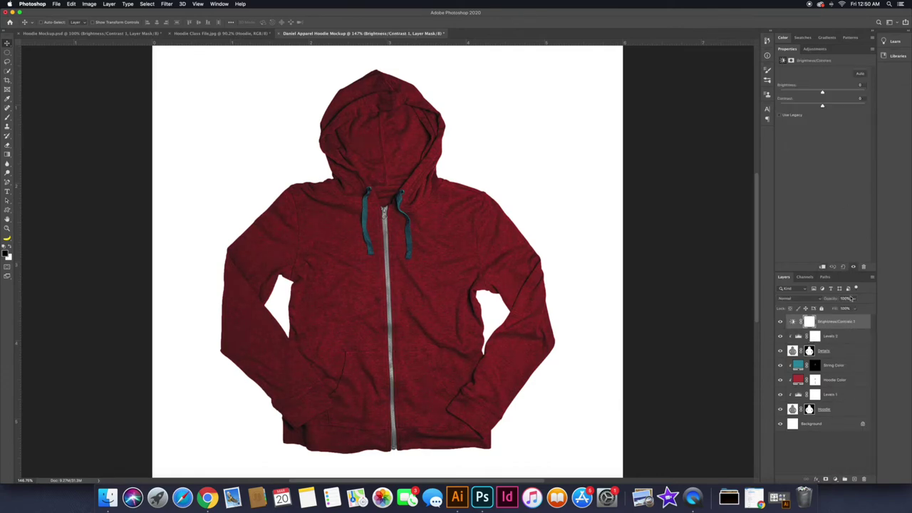
left_click_drag(823, 93, 836, 105)
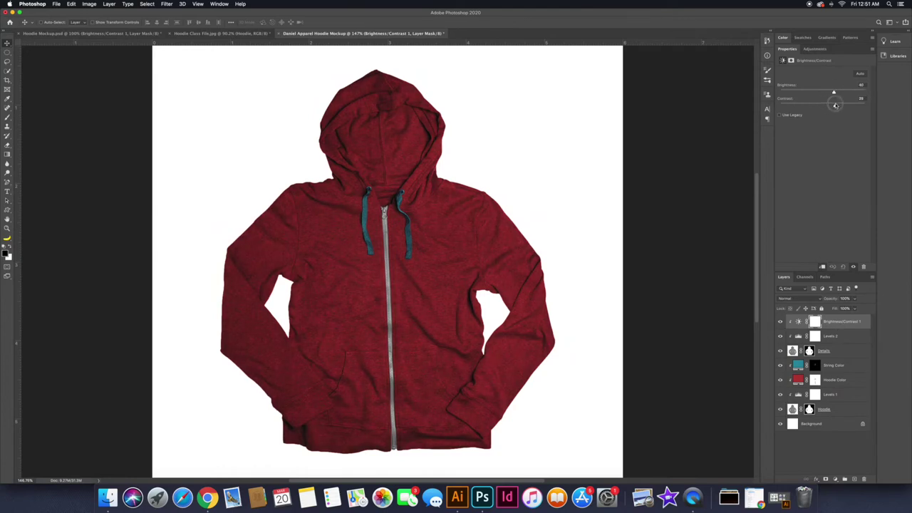
- Create a new layer named Artwork at the top of the stack and convert it to a smart object
left_click(855, 480)
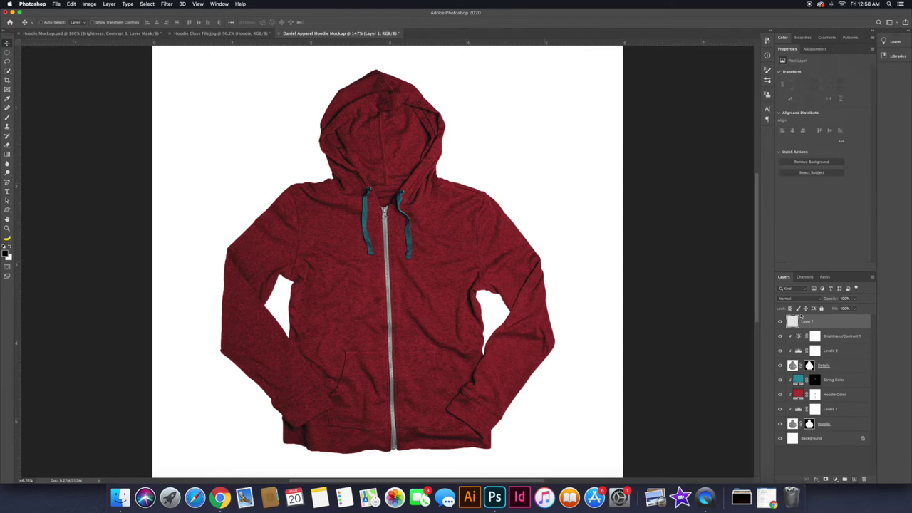
double_click(809, 323)
type("Artwork")
key("Return")
right_click(839, 326)
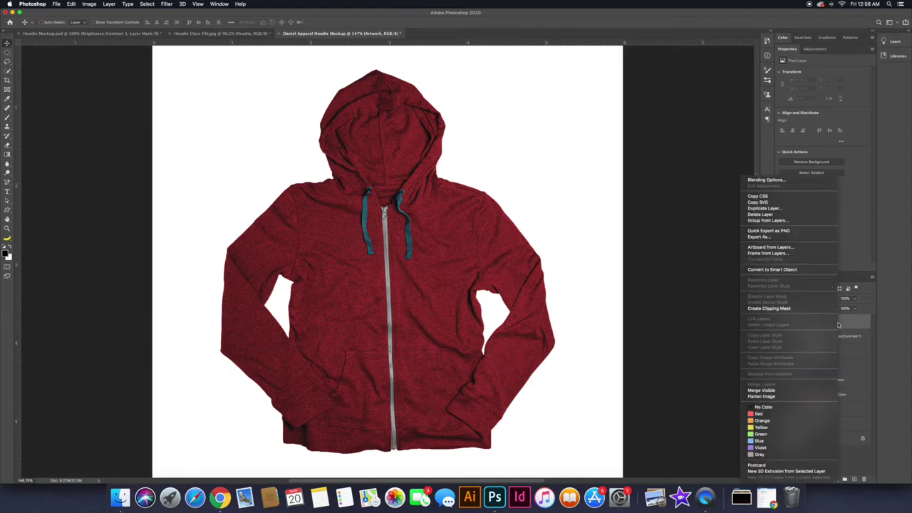
left_click(806, 271)
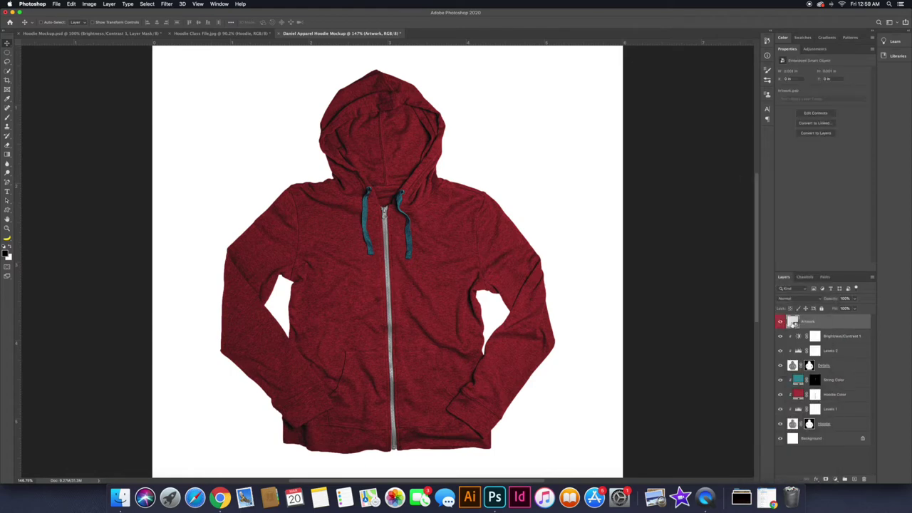
- Open the Artwork smart object and add a solid color fill layer with the muted reddish brown #836666
double_click(793, 322)
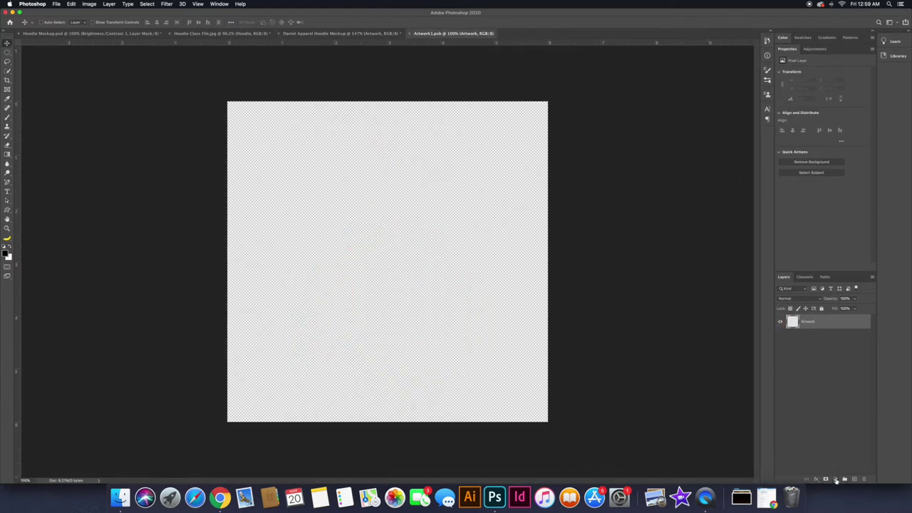
left_click(835, 480)
left_click(848, 343)
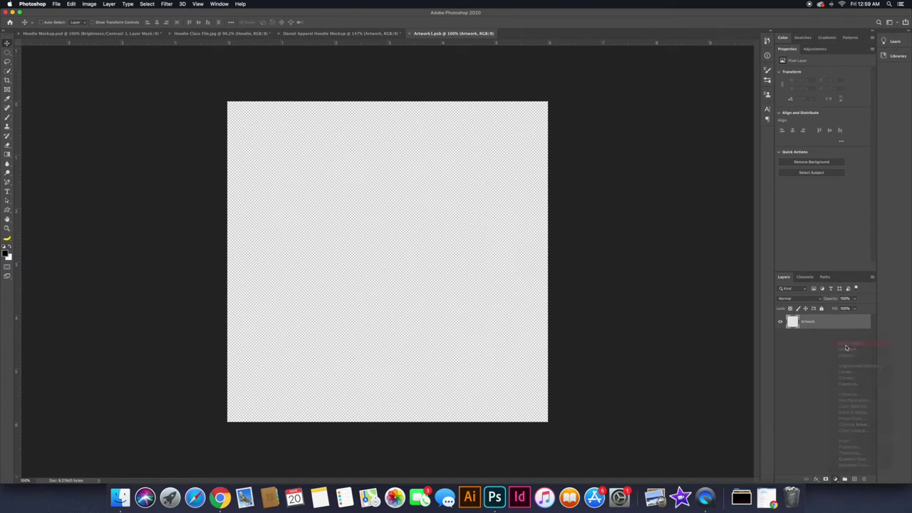
left_click(793, 258)
mouse_move(769, 256)
left_mouse_down()
mouse_move(762, 269)
mouse_move(746, 256)
mouse_move(746, 275)
left_mouse_up()
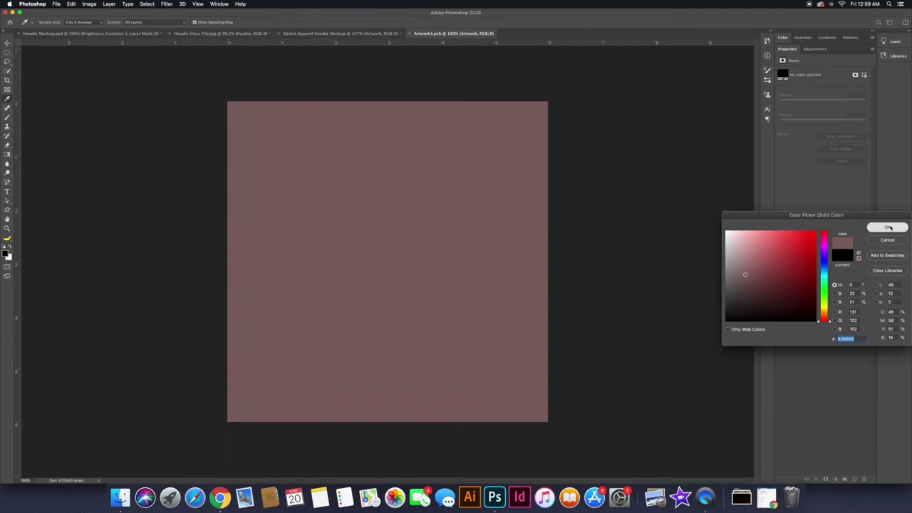
left_click(885, 227)
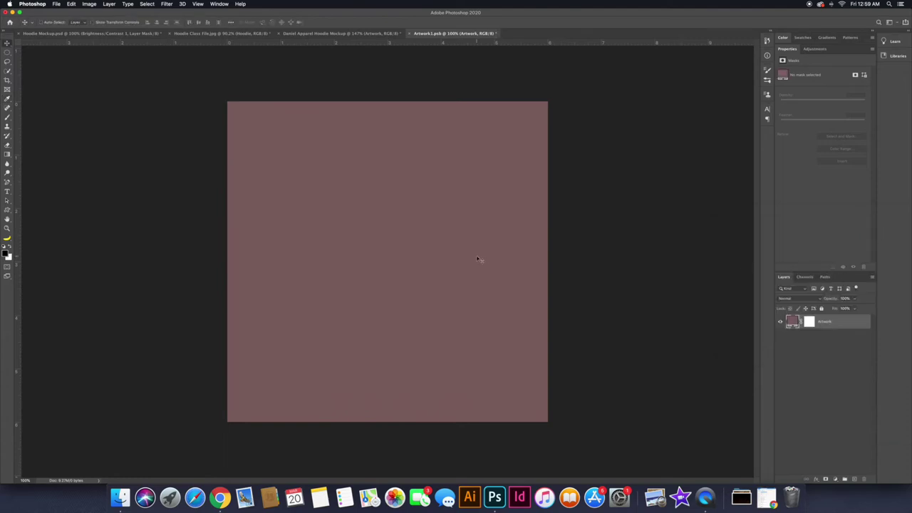
- Place the P Head.png panda illustration from the mockup folder into the artwork document above the color fill
key("ctrl+Up")
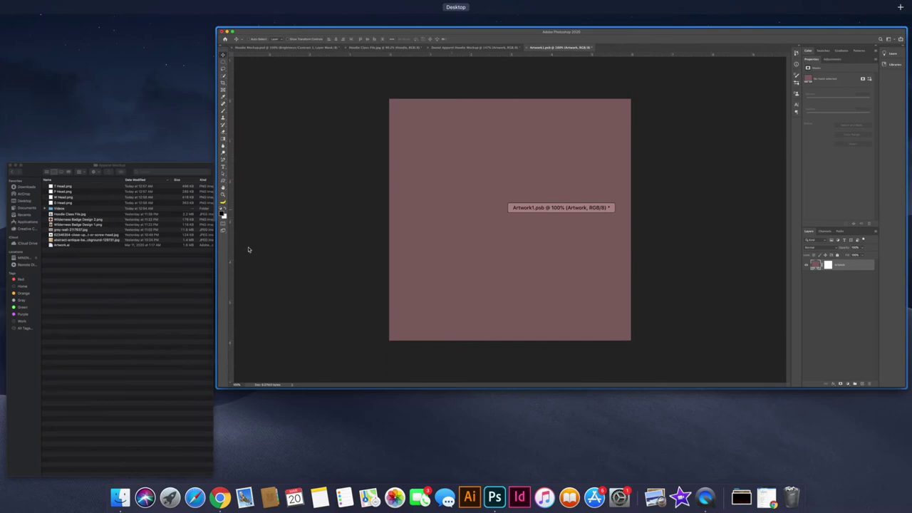
left_click(133, 249)
left_click(361, 91)
left_click_drag(363, 95, 265, 210)
key("Return")
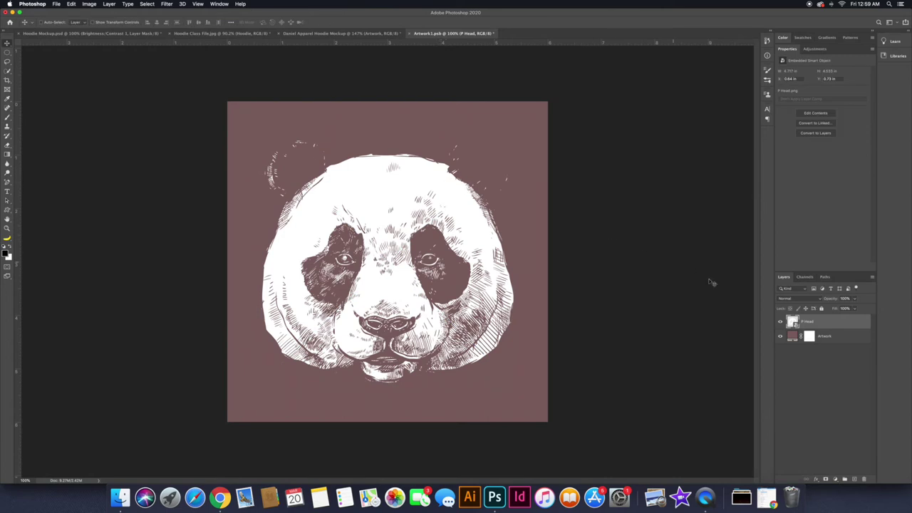
- Add the text PANDA in the Road Rage font and enlarge it across the lower part of the panda head
key("t")
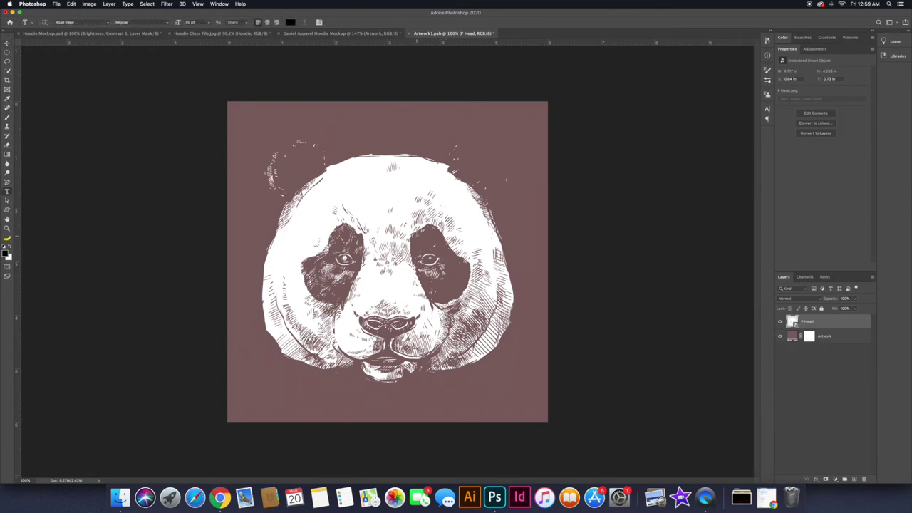
left_click(360, 375)
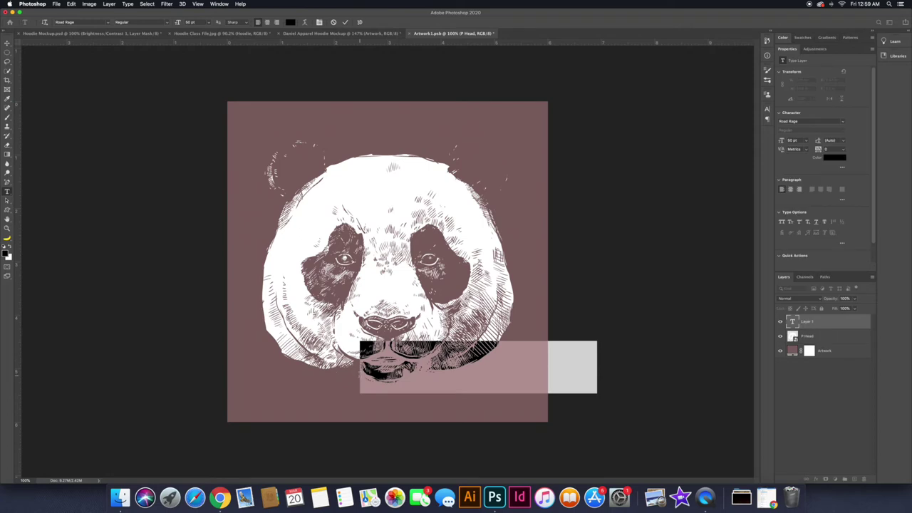
type("PANDA")
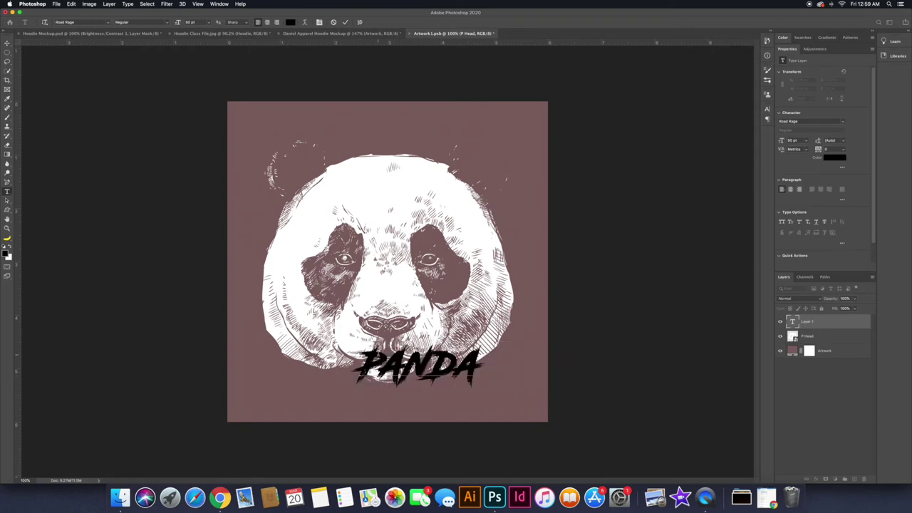
key("super+t")
left_click_drag(485, 339, 525, 324)
left_click_drag(503, 357, 464, 368)
key("Return")
- Color the PANDA text white and move the panda head slightly upward
left_click(836, 158)
left_click(461, 222)
left_click(888, 228)
left_click_drag(461, 218, 460, 206)
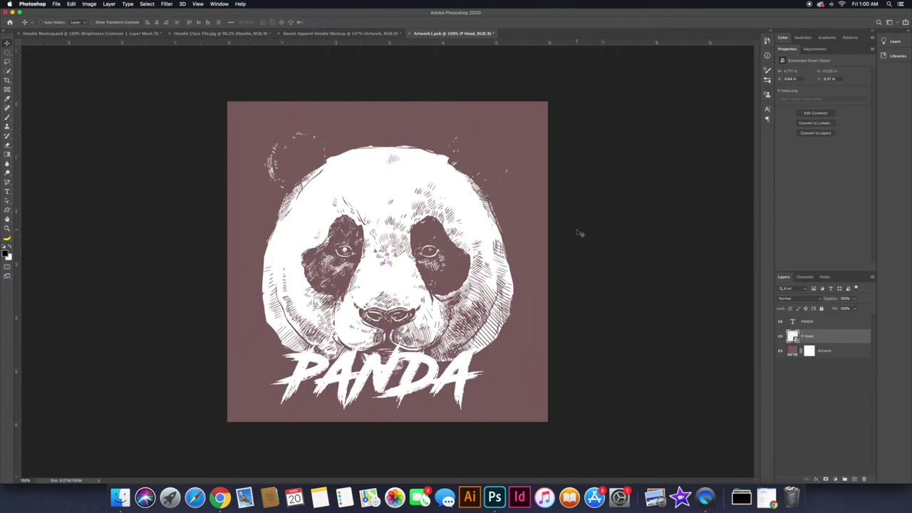
- Enlarge the PANDA text slightly and shift the text and panda head up together on the canvas
left_click(463, 367, "super")
key("super+t")
left_click_drag(486, 336, 494, 321)
key("Return")
left_click_drag(470, 289, 475, 274)
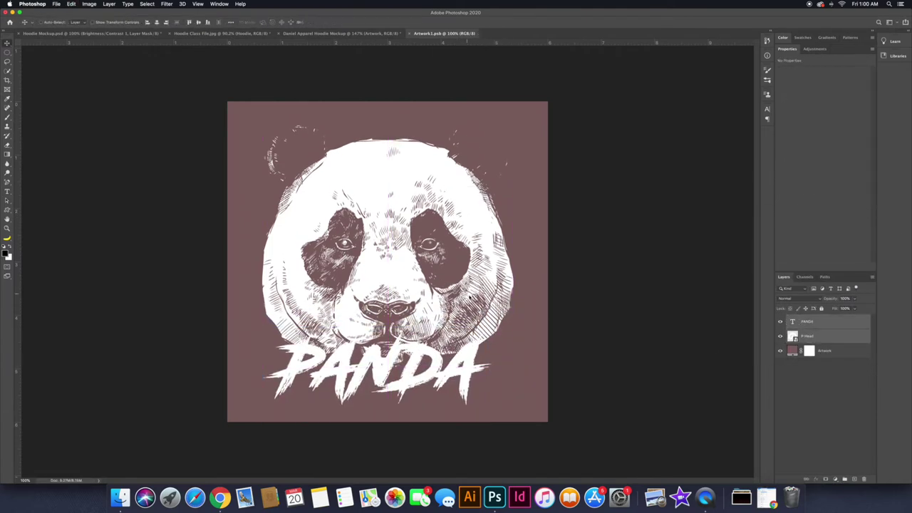
- Save the artwork smart object and return to the hoodie mockup document
left_click(57, 4)
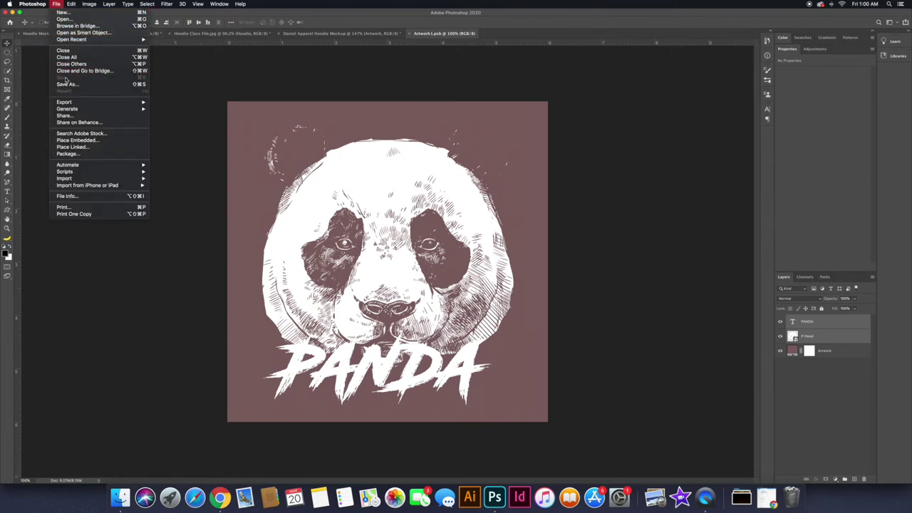
left_click(65, 77)
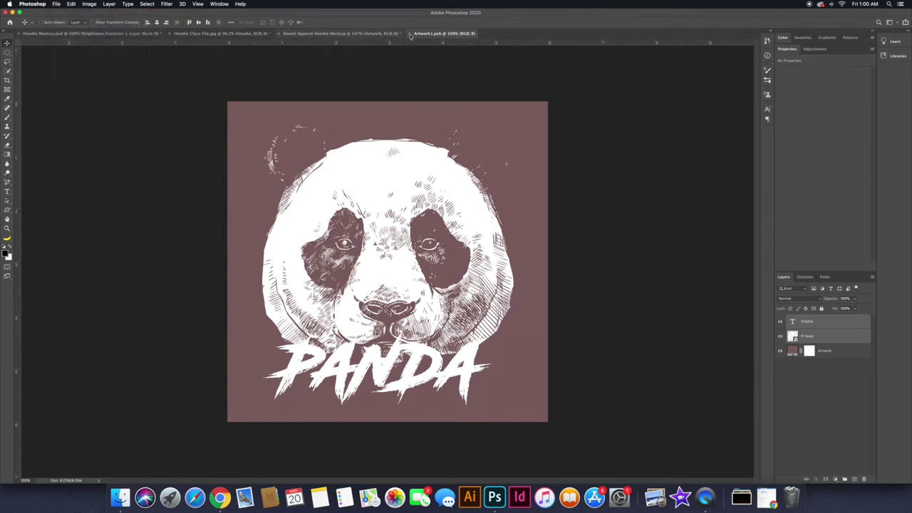
left_click(360, 34)
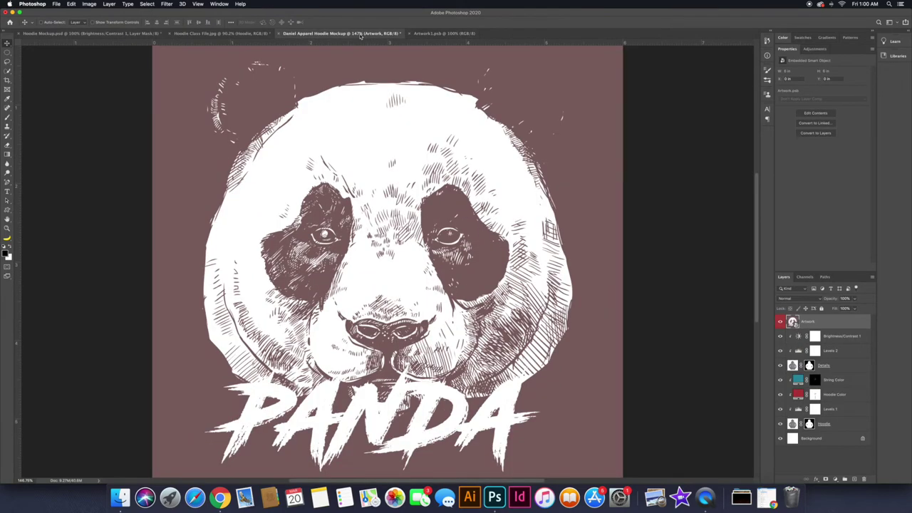
- Scale the Artwork layer down to about 1.77 in wide and center it on the hoodie's chest
key("super+t")
key("super+1")
left_click_drag(547, 103, 436, 171)
key("super+plus")
left_click_drag(544, 105, 473, 202)
key("Return")
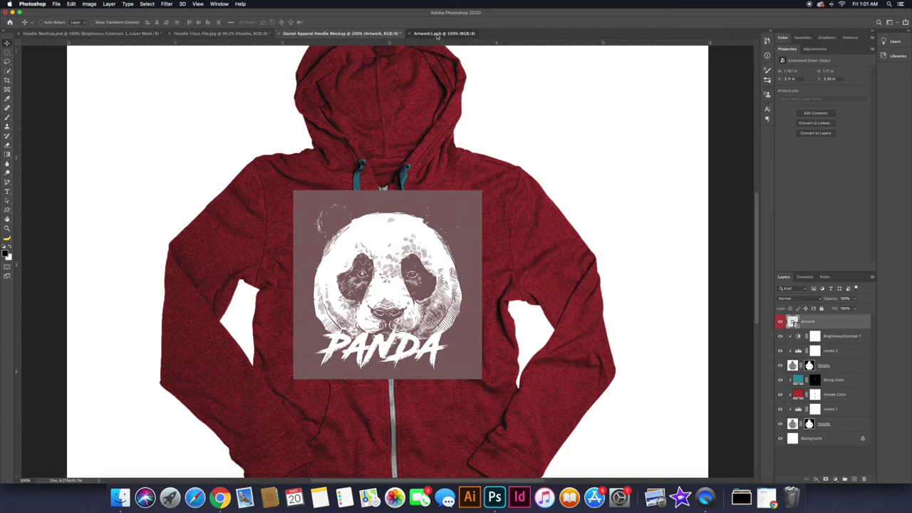
- Hide the solid color layer inside the artwork smart object, save it, and return to the hoodie mockup
left_click(438, 34)
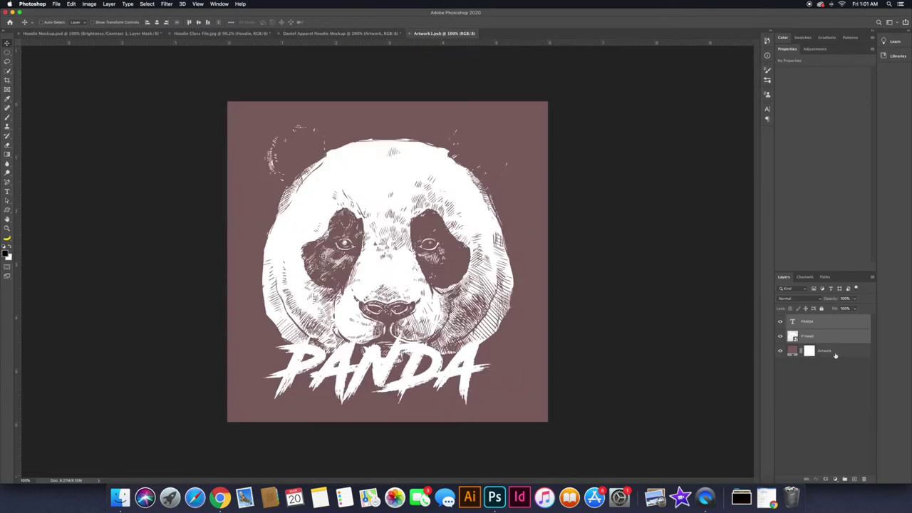
left_click(791, 355)
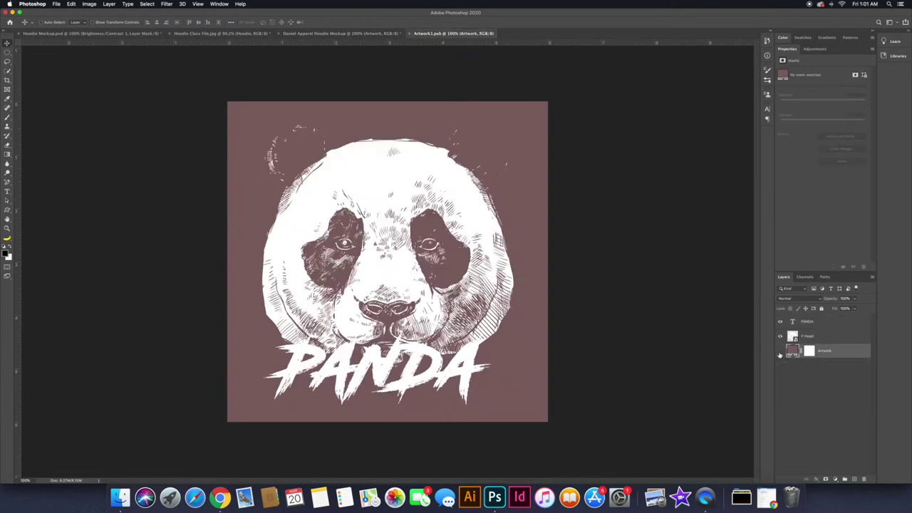
left_click(780, 351)
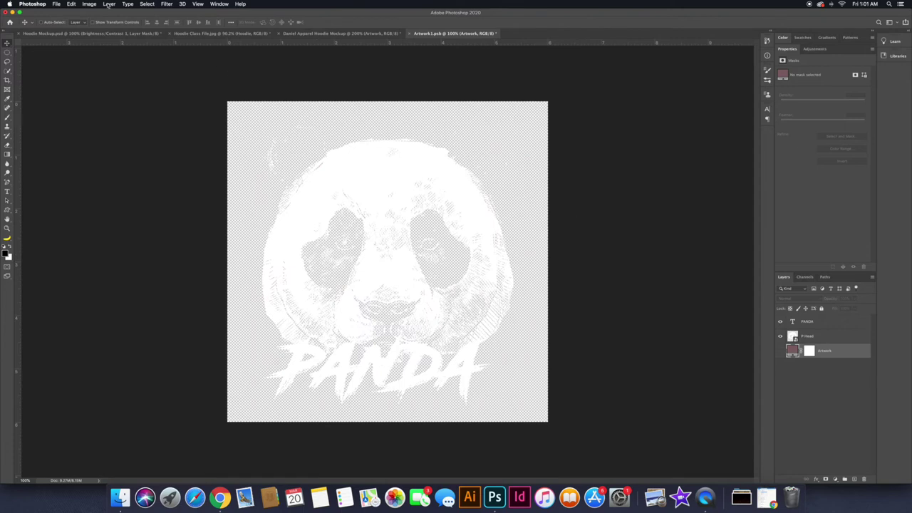
left_click(55, 3)
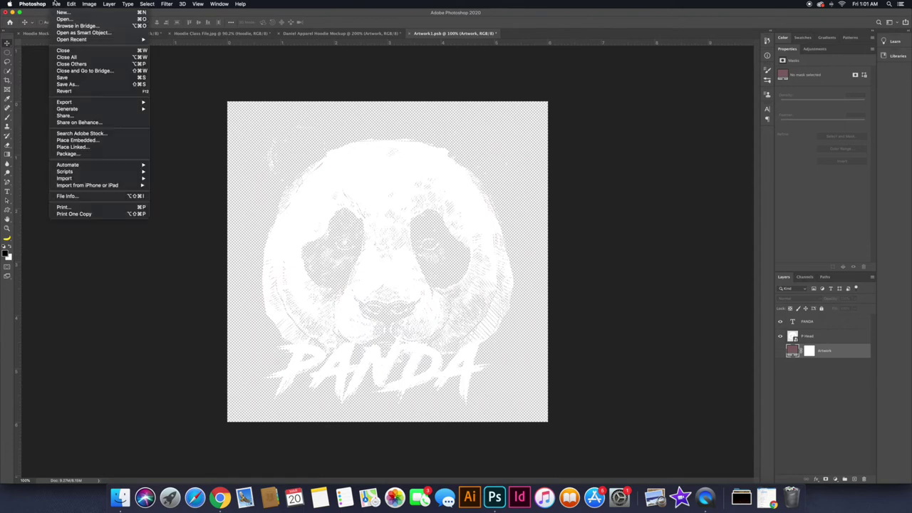
left_click(67, 78)
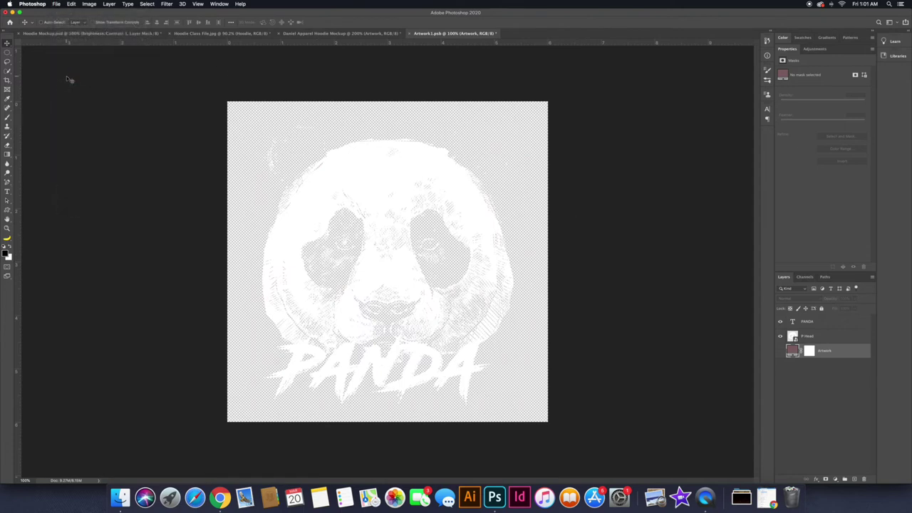
left_click(321, 35)
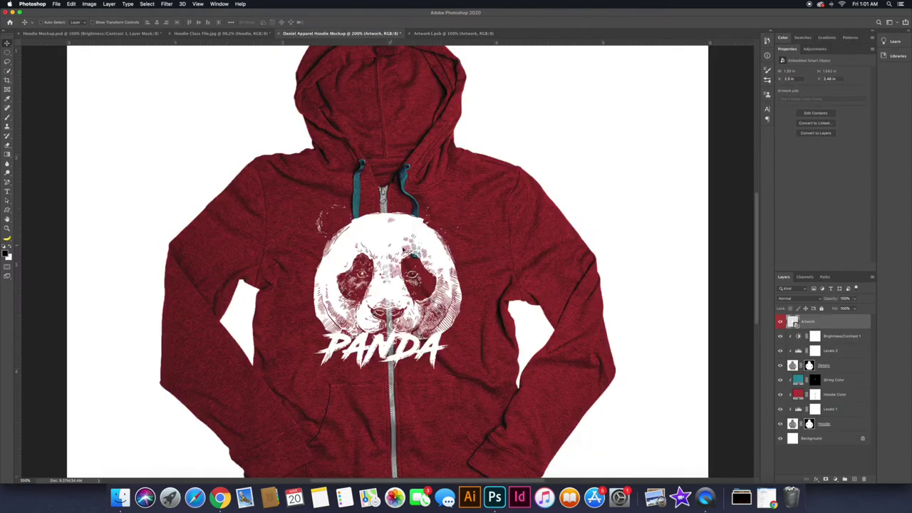
- Shrink the panda artwork slightly to about 1.34 in wide and reposition it over the zipper on the chest
left_click_drag(404, 243, 404, 247)
key("super+t")
left_click_drag(487, 195, 483, 198)
left_click_drag(419, 258, 415, 258)
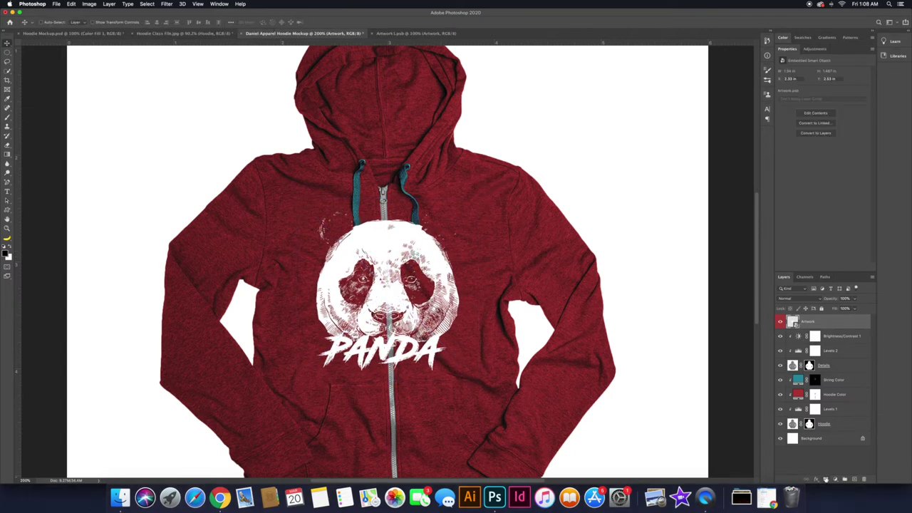
- Add a layer mask to Artwork, load the Hoodie Color mask as a selection, and fill it with black
left_click(826, 480)
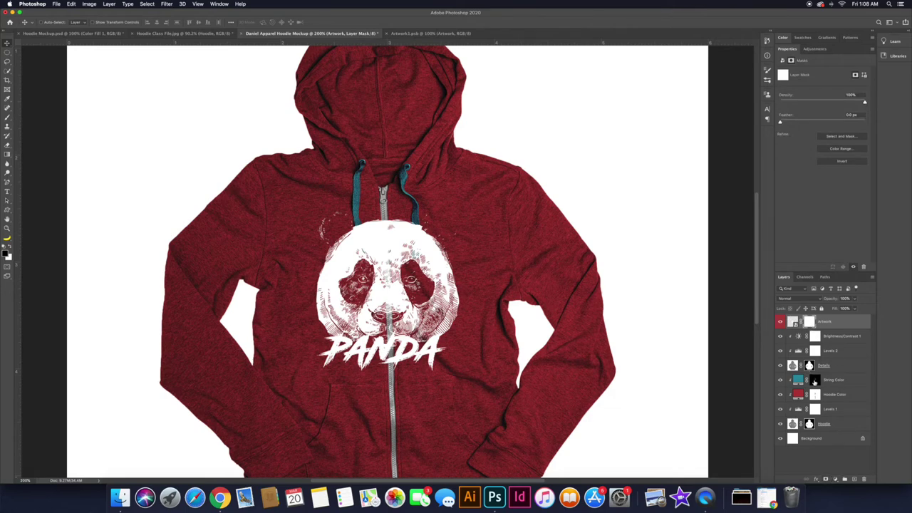
left_click(815, 396, "super")
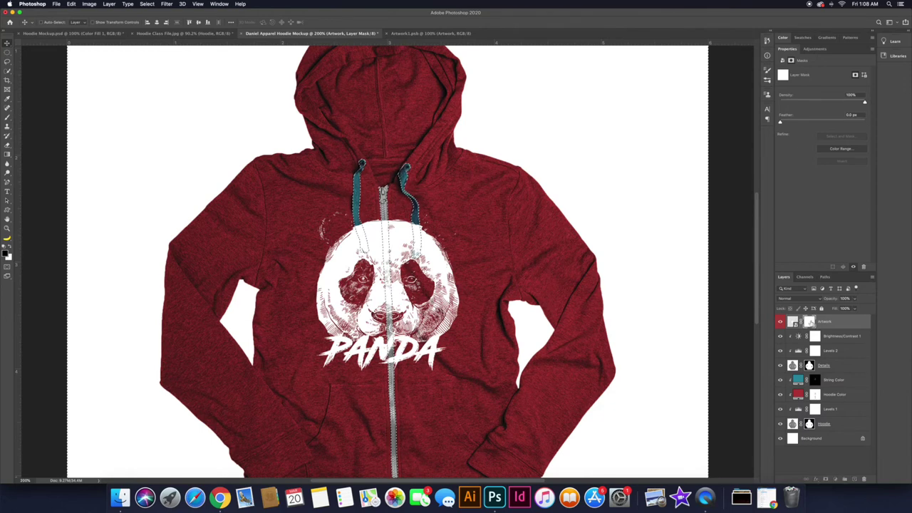
left_click(71, 4)
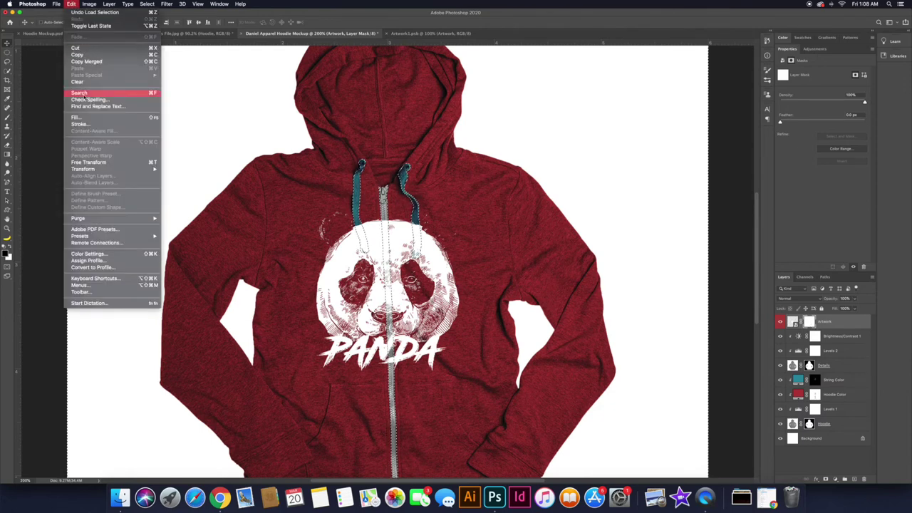
left_click(93, 120)
left_click(462, 205)
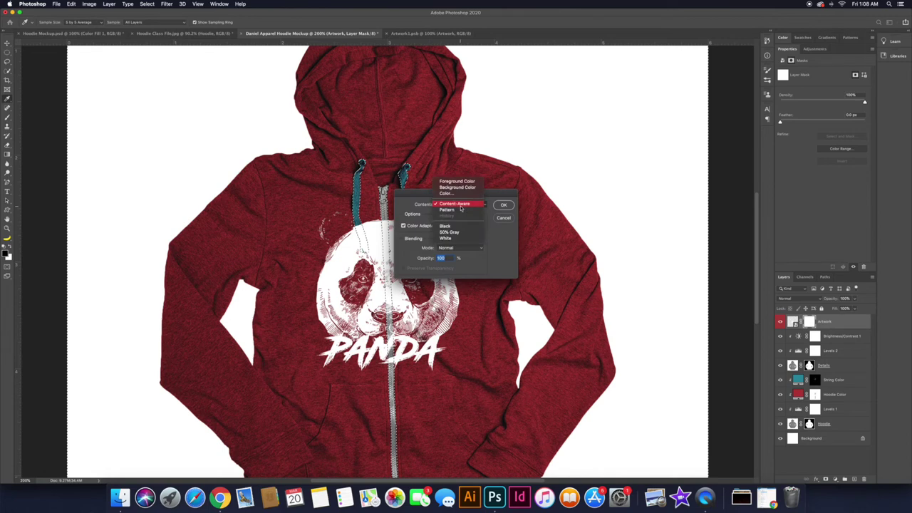
left_click(457, 225)
left_click(503, 205)
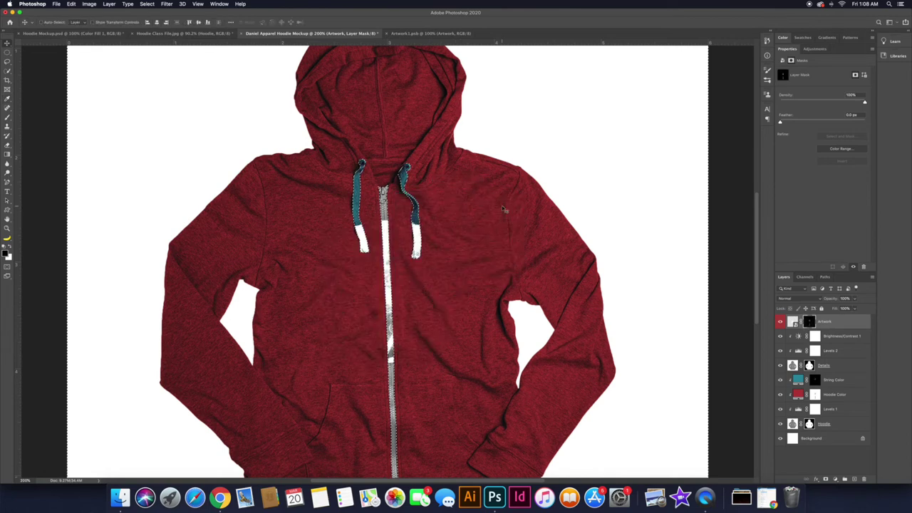
- Deselect and invert the Artwork layer mask so the drawstrings and zipper show over the panda design
left_click(147, 4)
left_click(156, 20)
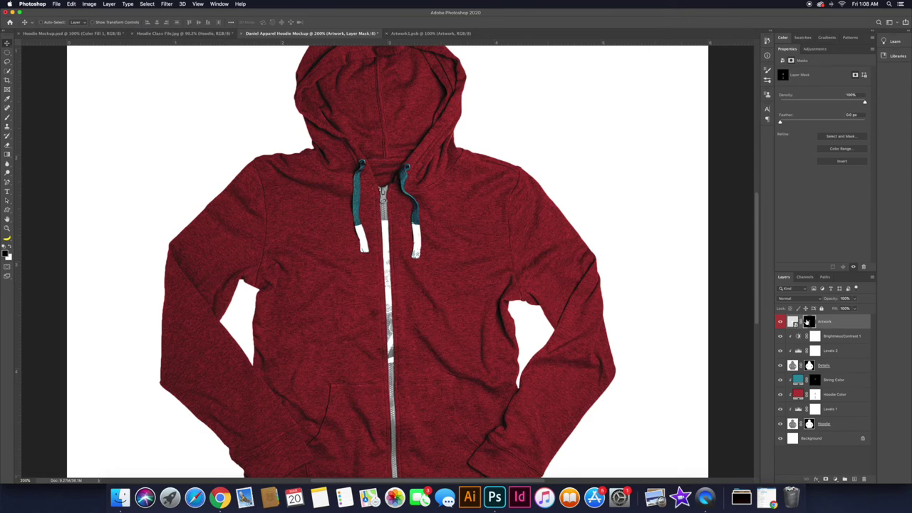
key("super+i")
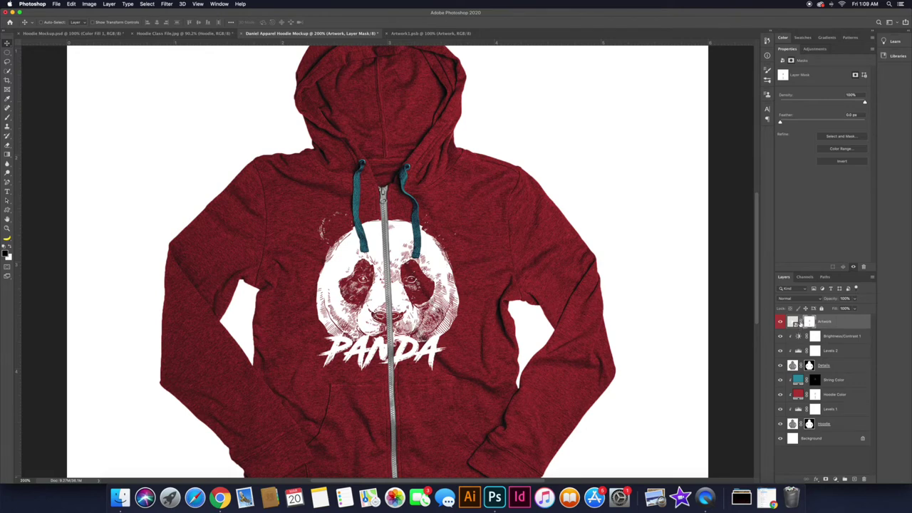
- Unlink the Artwork layer from its mask and nudge only the panda design across the chest
left_click(801, 323)
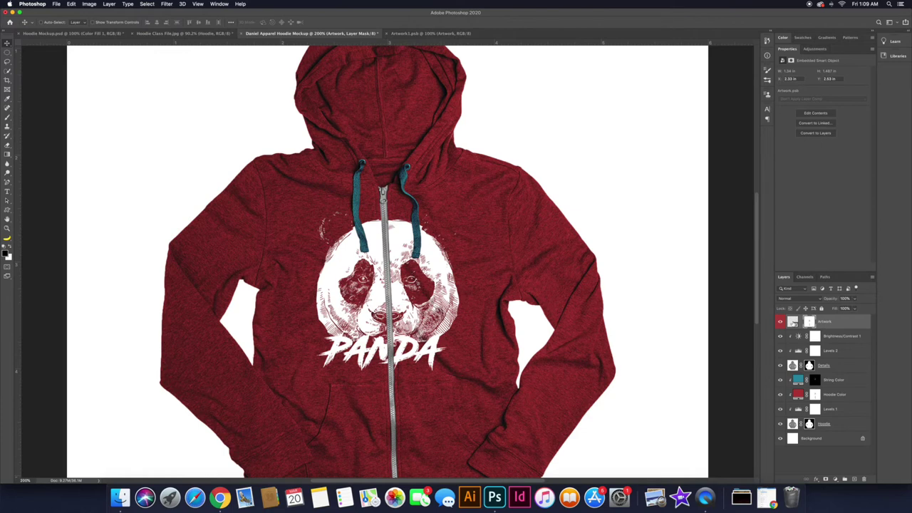
left_click(794, 323)
mouse_move(397, 263)
left_mouse_down()
mouse_move(424, 260)
mouse_move(414, 214)
mouse_move(427, 214)
mouse_move(410, 255)
mouse_move(419, 261)
mouse_move(404, 263)
left_mouse_up()
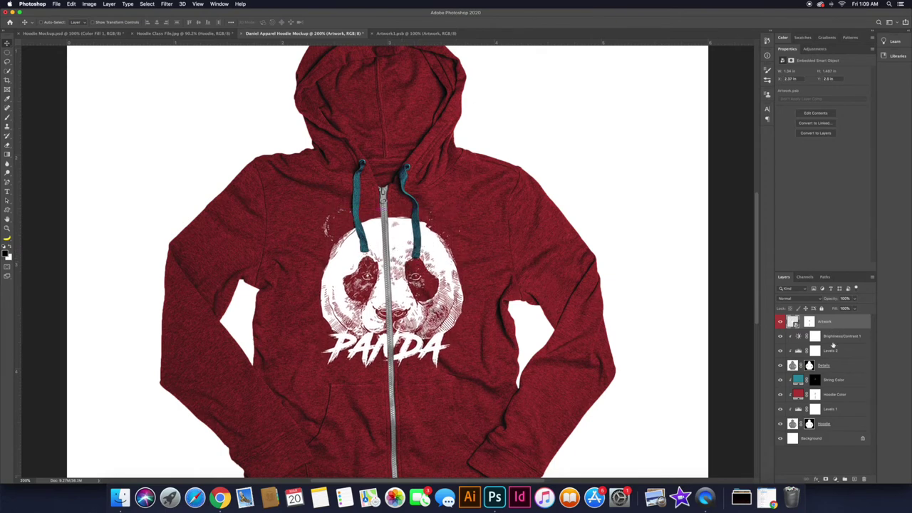
- Place the blue Wall-texture image directly above the Background layer and scale it to cover the whole canvas
left_click(820, 440)
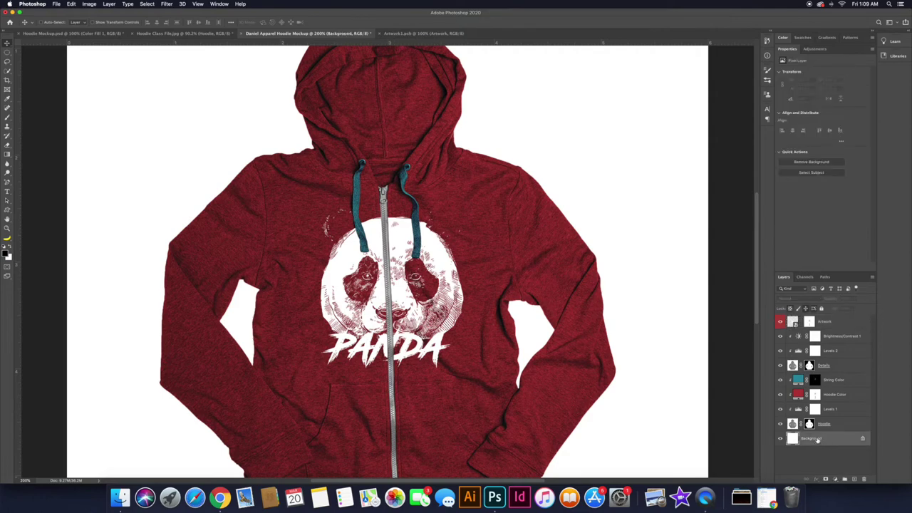
key("ctrl+Up")
left_click(133, 259)
left_click_drag(146, 172, 520, 202)
key("super+0")
key("super+1")
left_click_drag(547, 109, 558, 98)
key("Return")
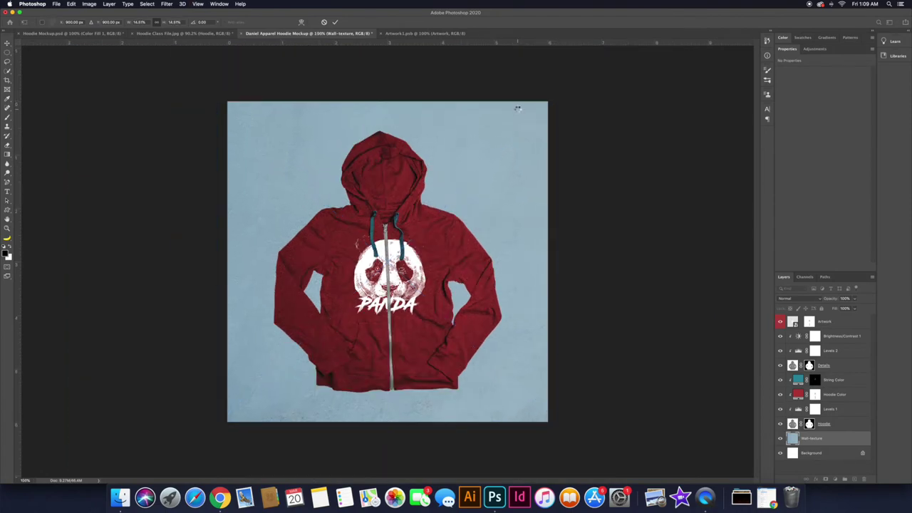
- Rasterize the Wall-texture layer and desaturate it to grey
right_click(829, 441)
left_click(832, 441)
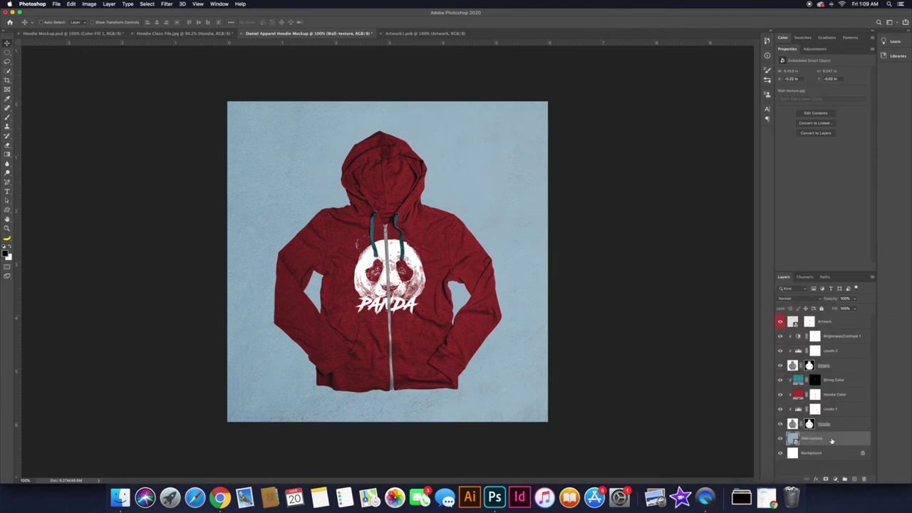
right_click(835, 441)
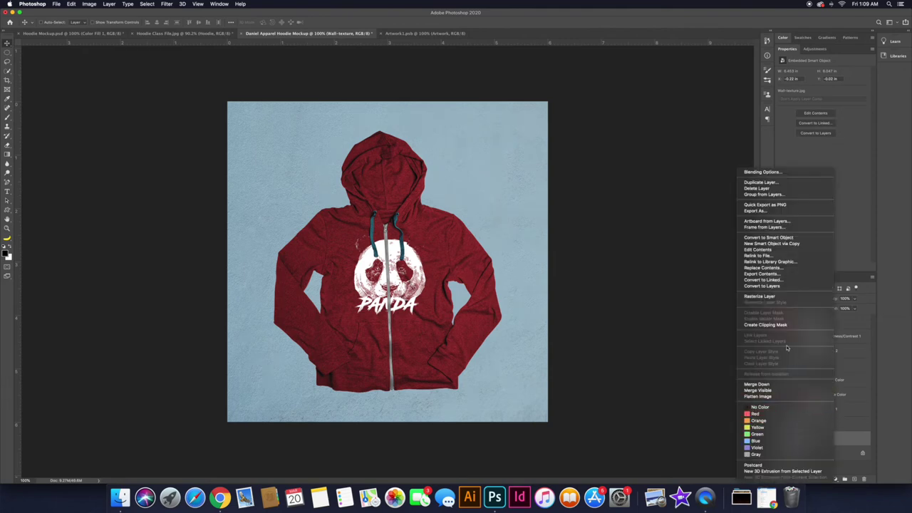
left_click(769, 296)
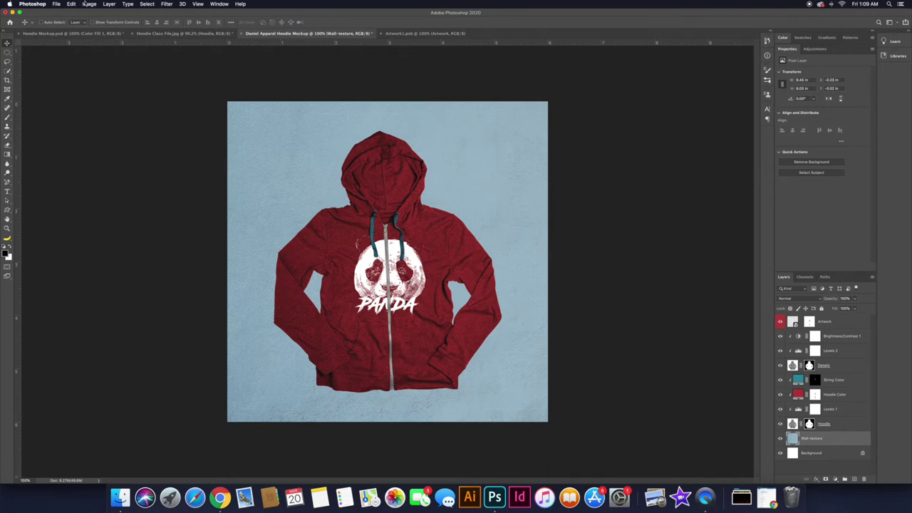
left_click(87, 5)
mouse_move(107, 23)
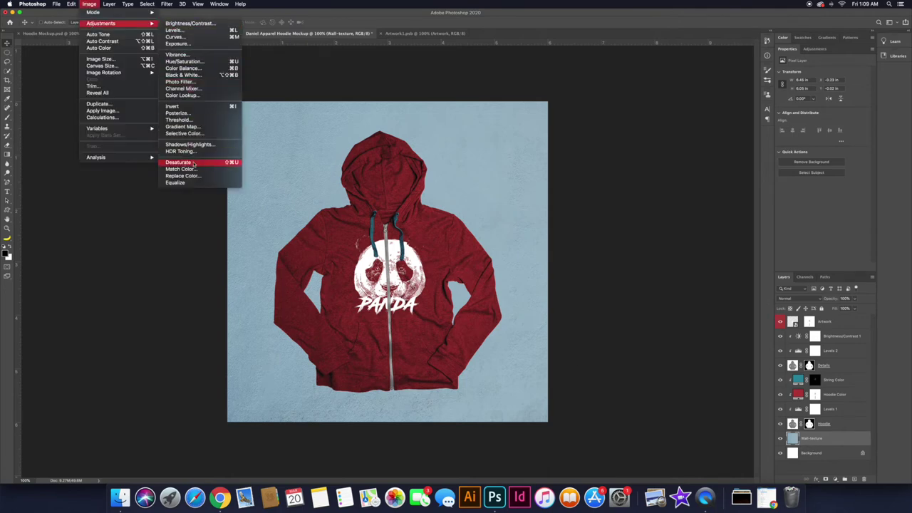
left_click(221, 163)
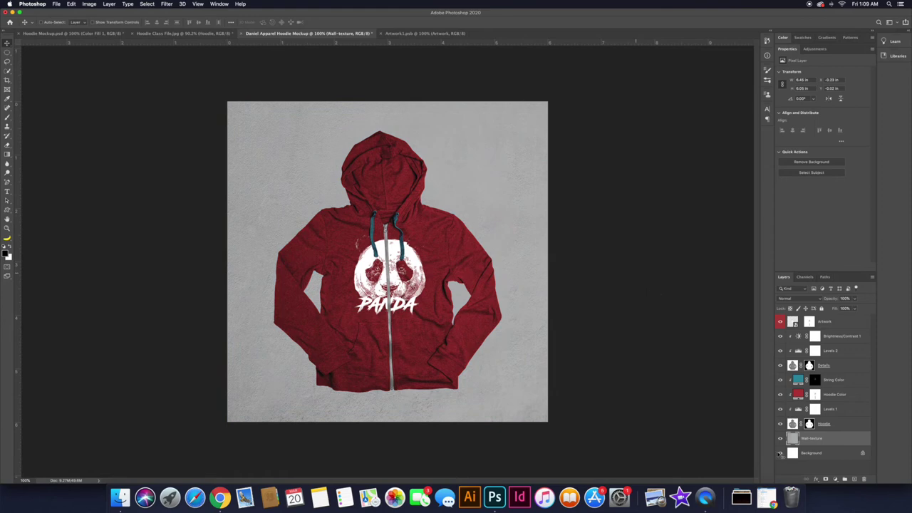
- Add a solid color fill layer in teal #306477 above Wall-texture and clip it to that layer
left_click(836, 479)
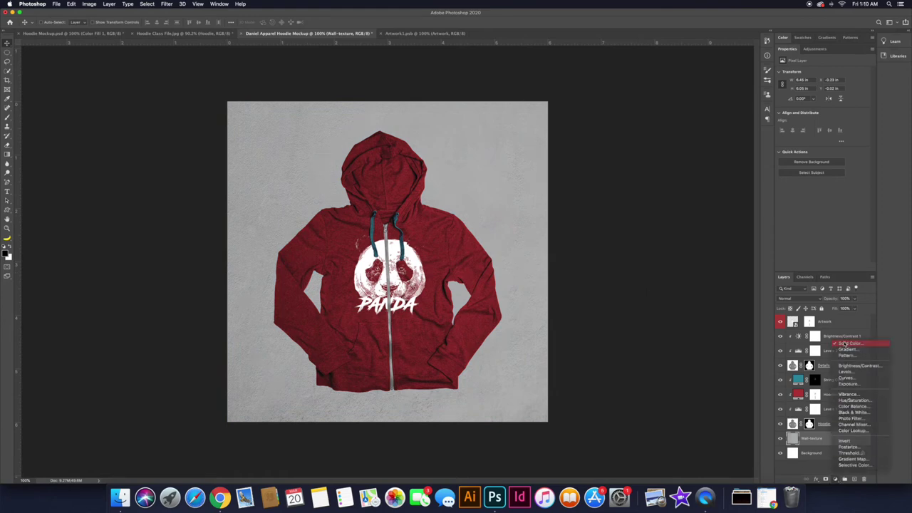
left_click(846, 344)
left_click_drag(824, 264, 824, 272)
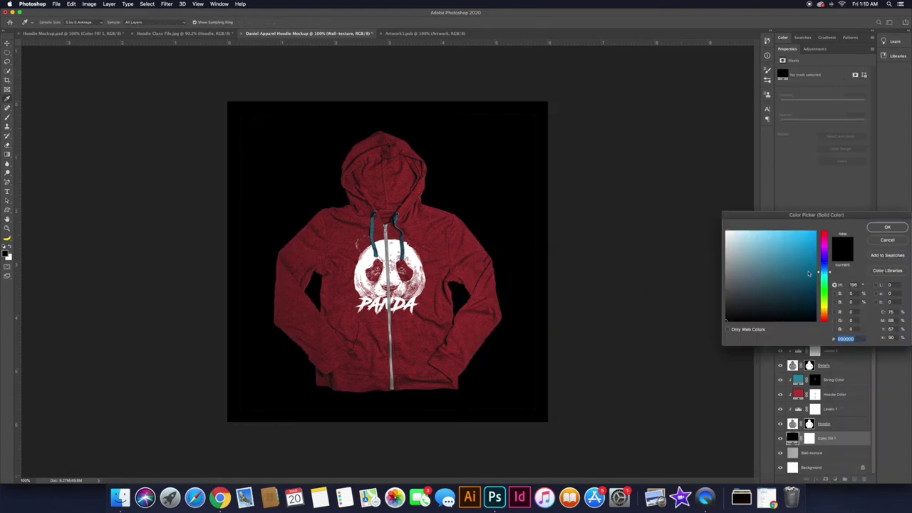
left_click(780, 278)
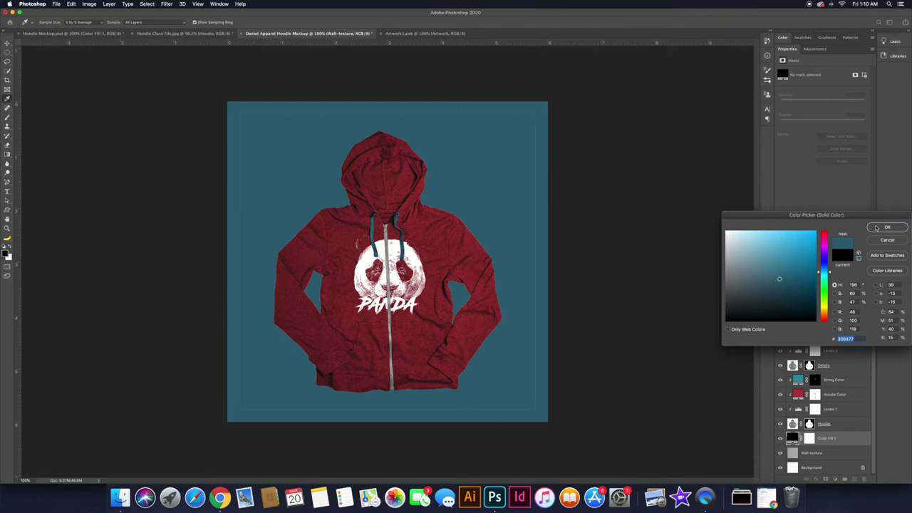
left_click(877, 228)
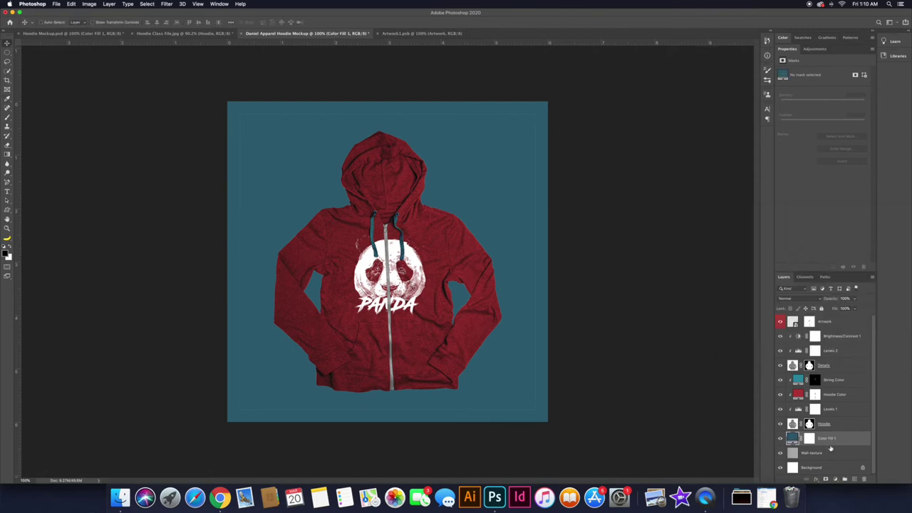
left_click(832, 444, "alt")
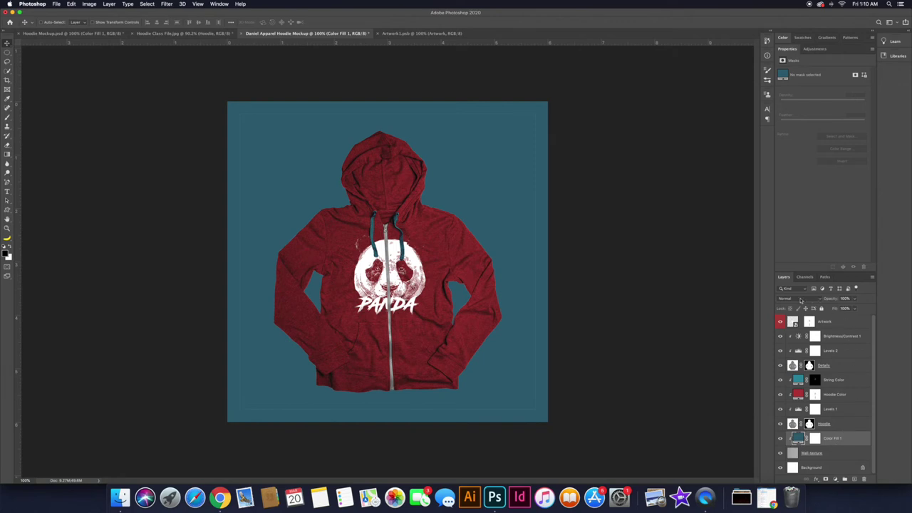
- Set the clipped background fill layer to Linear Burn blending at 70% opacity
left_click(801, 300)
left_click(797, 330)
left_click(855, 299)
left_click_drag(854, 307, 845, 308)
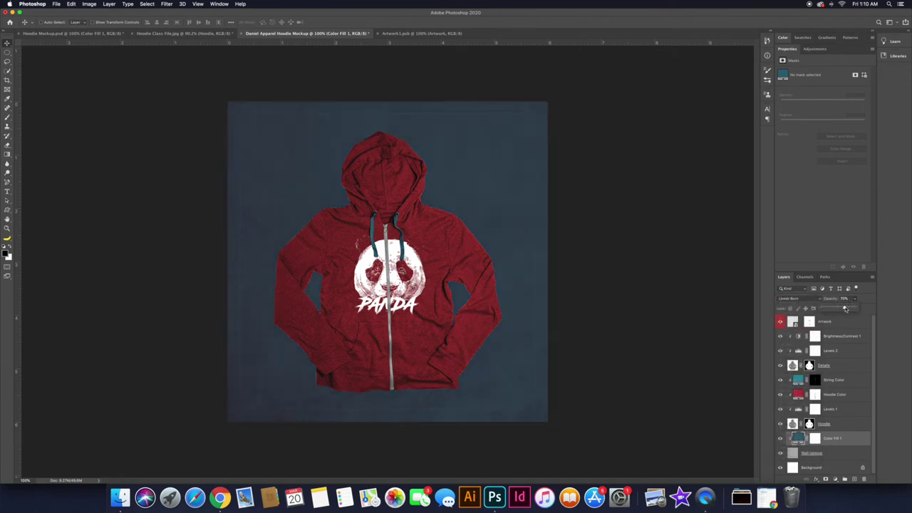
- Change the background fill to light blue #80a9b9 and rename its layer Background Color
double_click(799, 438)
left_click_drag(780, 250, 808, 238)
left_click_drag(824, 234, 828, 272)
left_click_drag(766, 251, 753, 255)
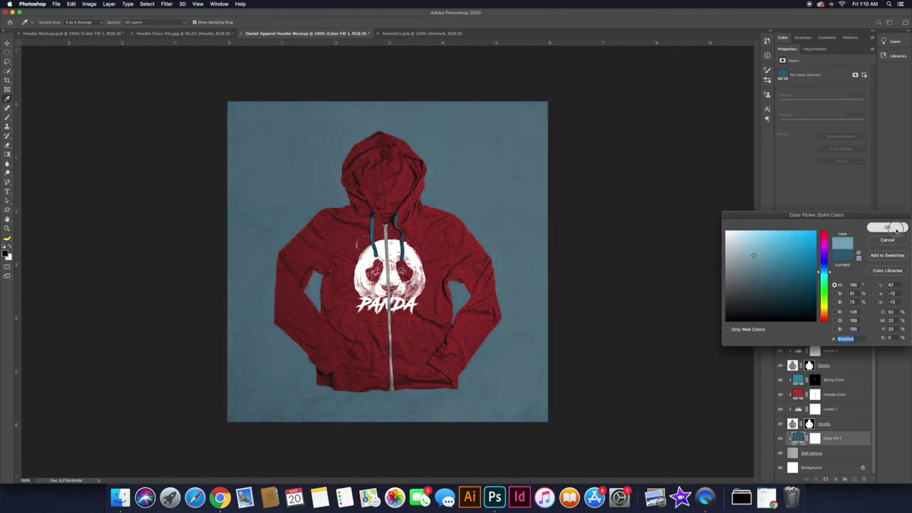
left_click(896, 228)
double_click(844, 439)
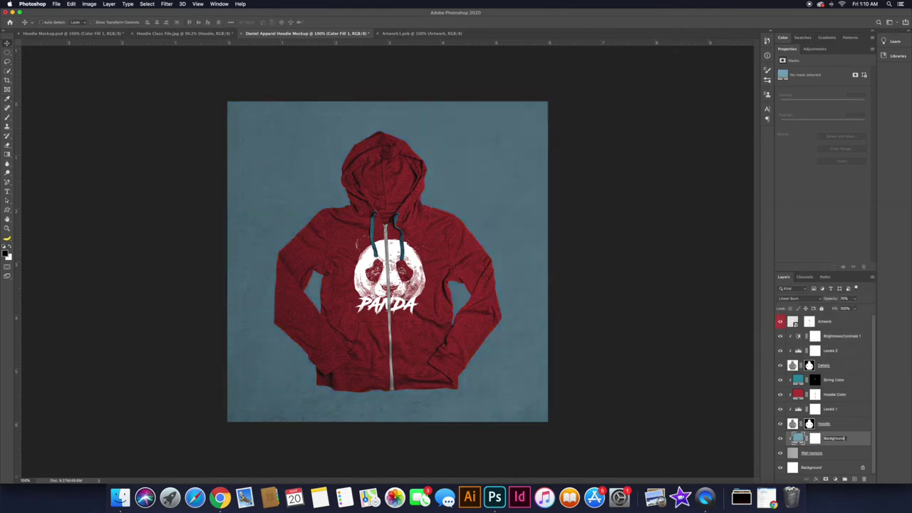
key("Return")
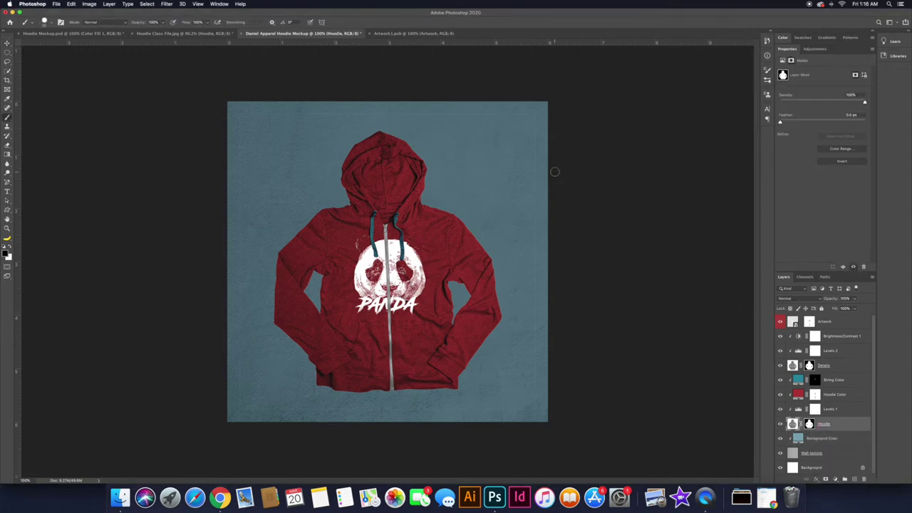
- Check the hoodie's outline for light fringes, then load the Hoodie layer mask as a selection and contract it by 1 pixel
key("z")
left_click_drag(525, 108, 507, 169)
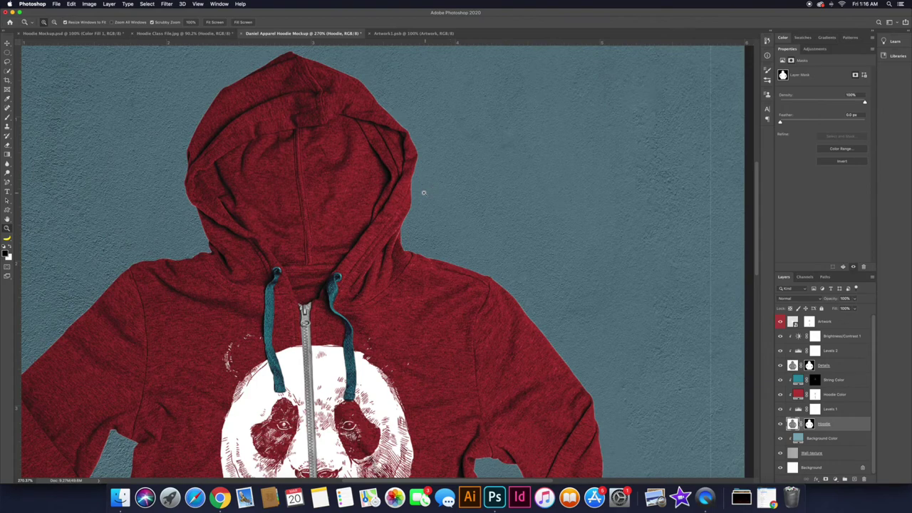
left_click_drag(423, 192, 490, 240)
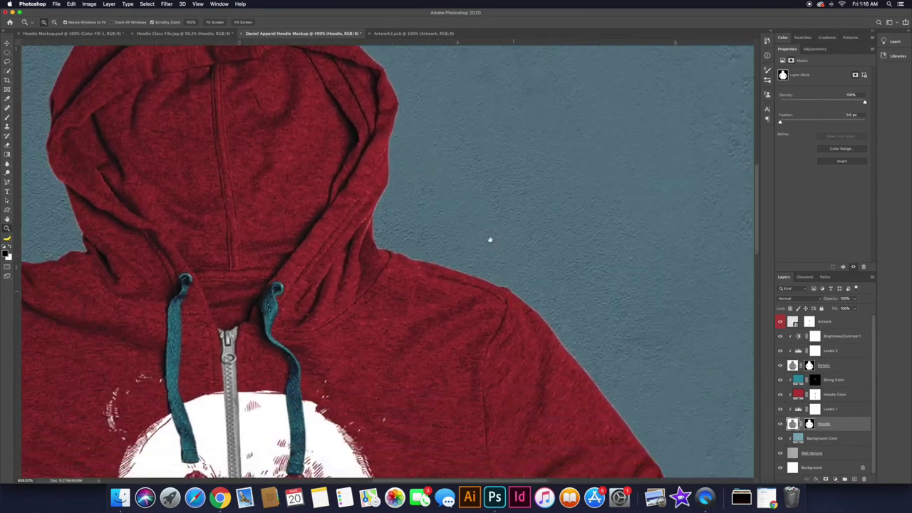
scroll(490, 239, "down", 15)
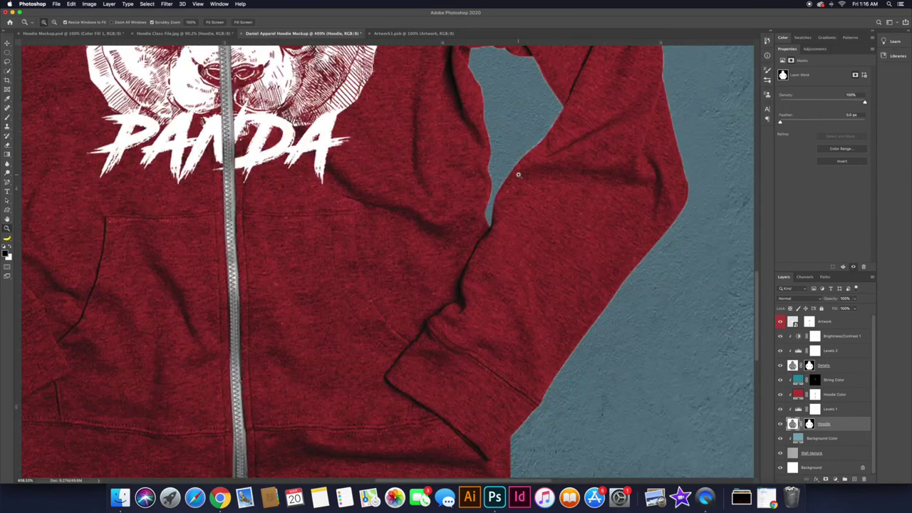
key("super+0")
key("v")
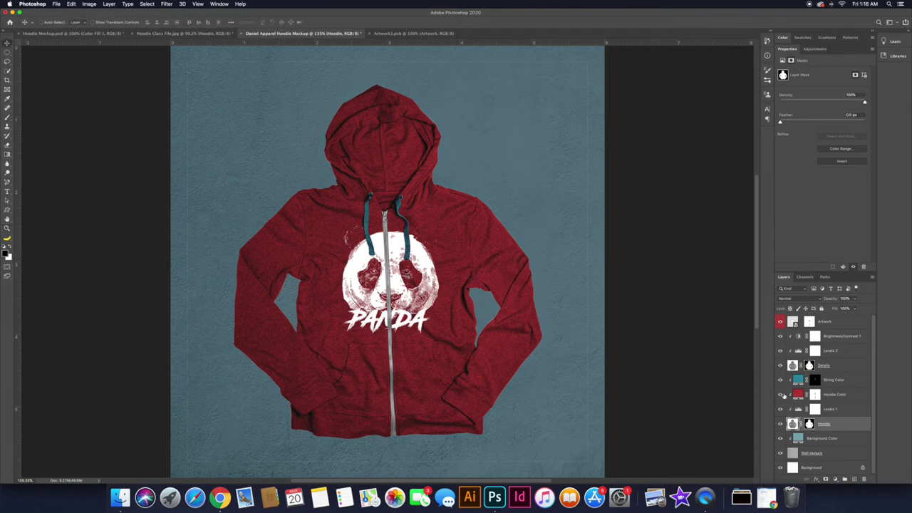
left_click(812, 426, "super")
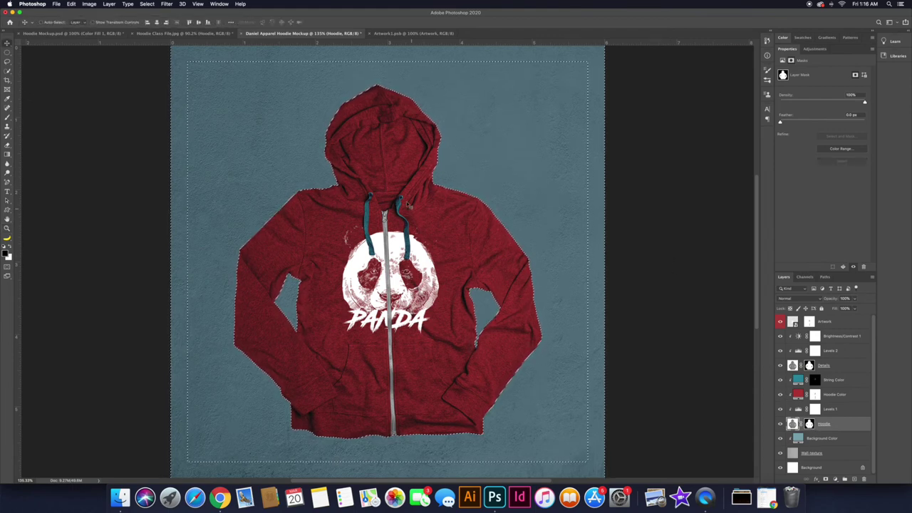
left_click(147, 3)
mouse_move(164, 106)
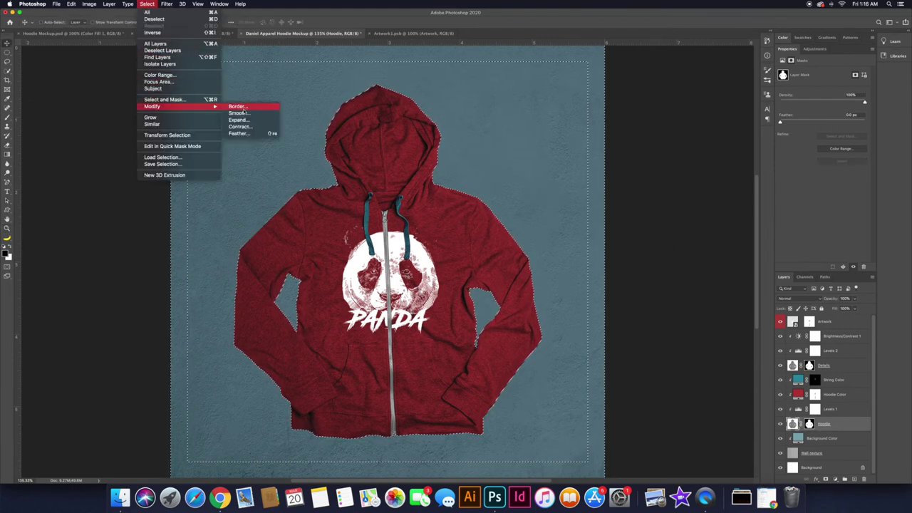
left_click(248, 128)
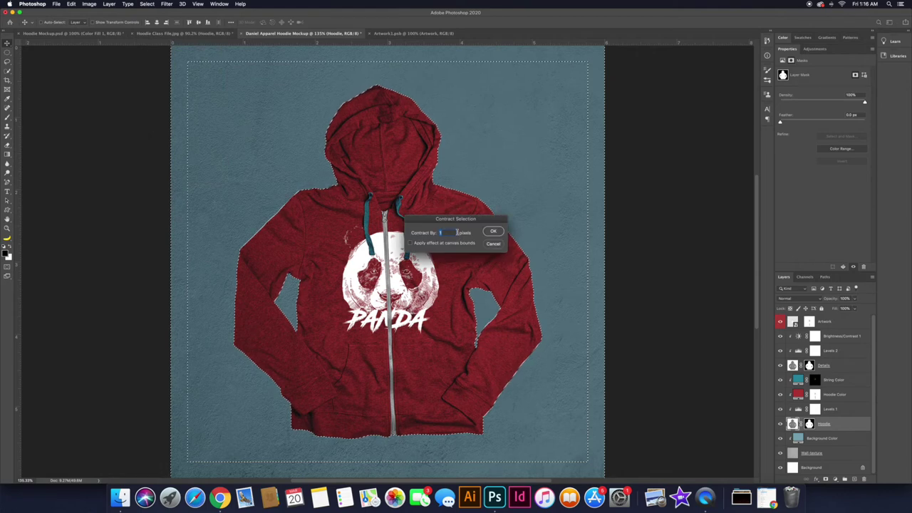
left_click(495, 231)
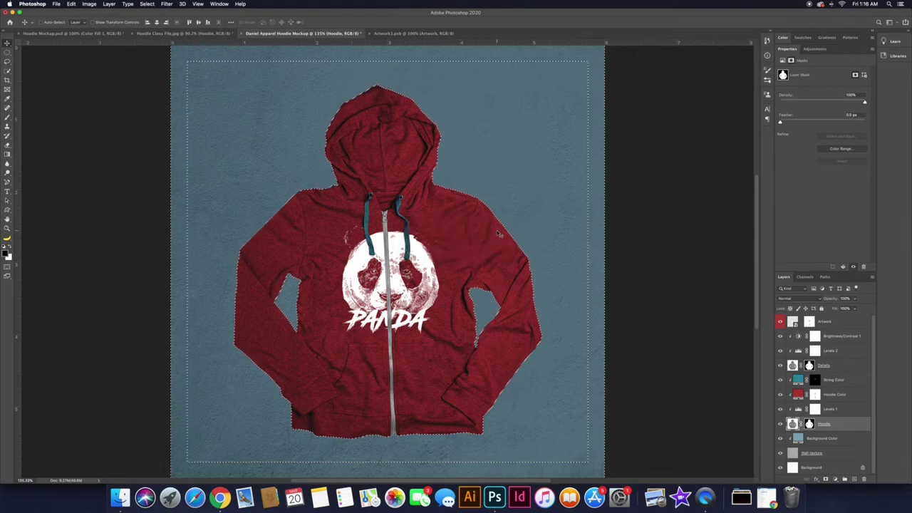
- Make the Hoodie layer's mask the active editing target, with the shoulder and sleeve edge in close view
key("super+d")
left_click(810, 425)
key("super+space")
left_click_drag(479, 295, 543, 261)
key("b")
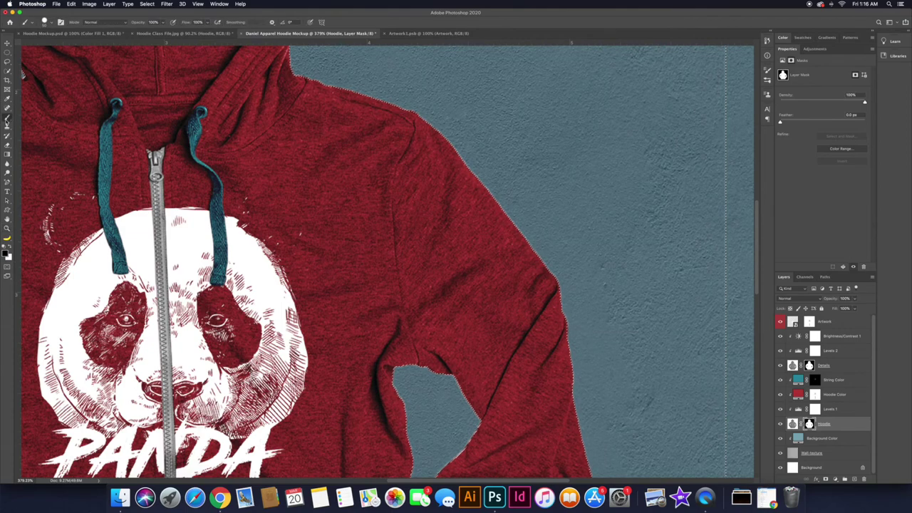
left_click_drag(497, 211, 536, 262)
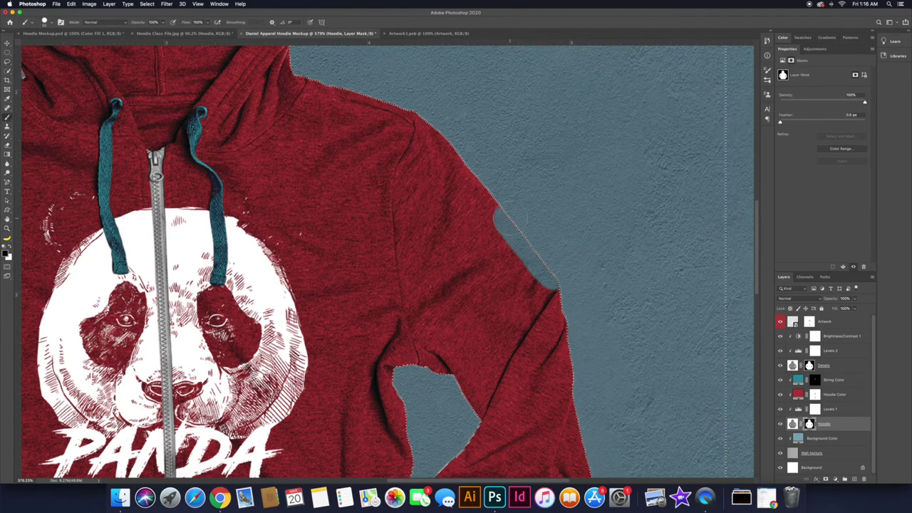
key("super+z")
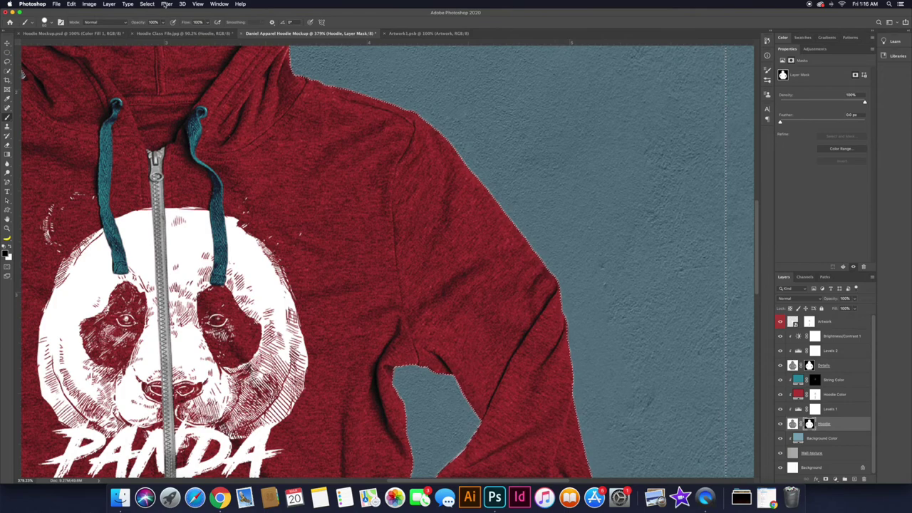
- Invert the selection, fill it with black at 100% opacity on the Hoodie layer mask, and deselect
left_click(152, 5)
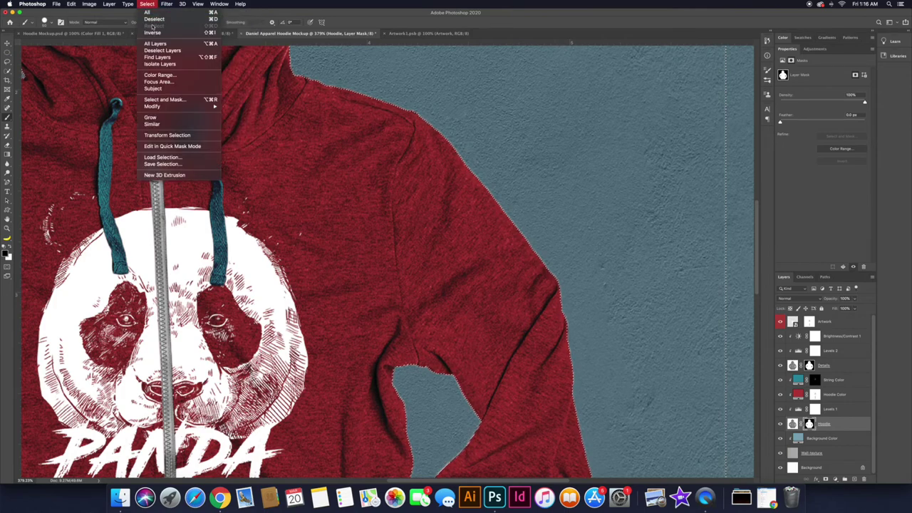
left_click(154, 33)
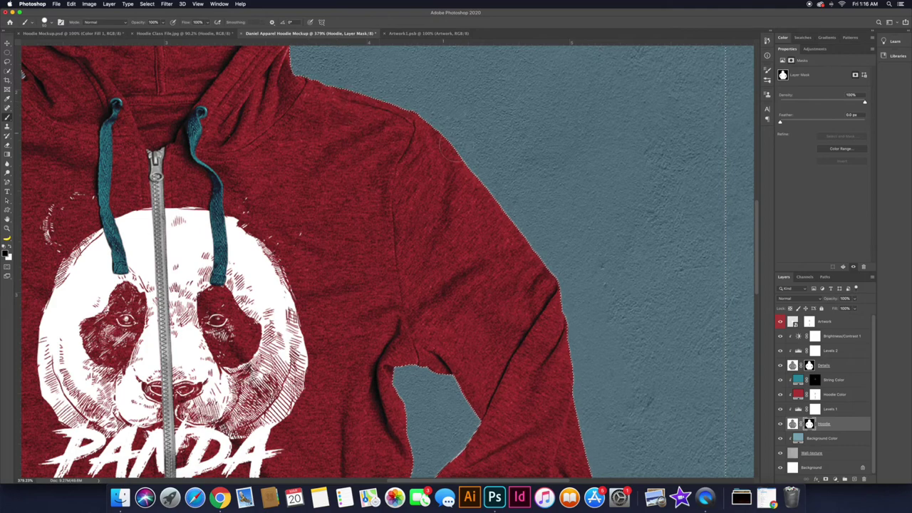
left_click(71, 4)
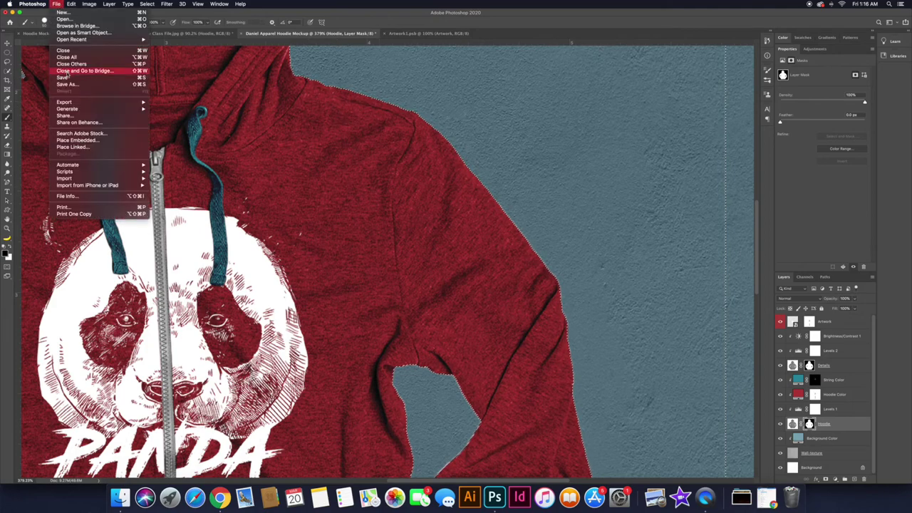
left_click(85, 117)
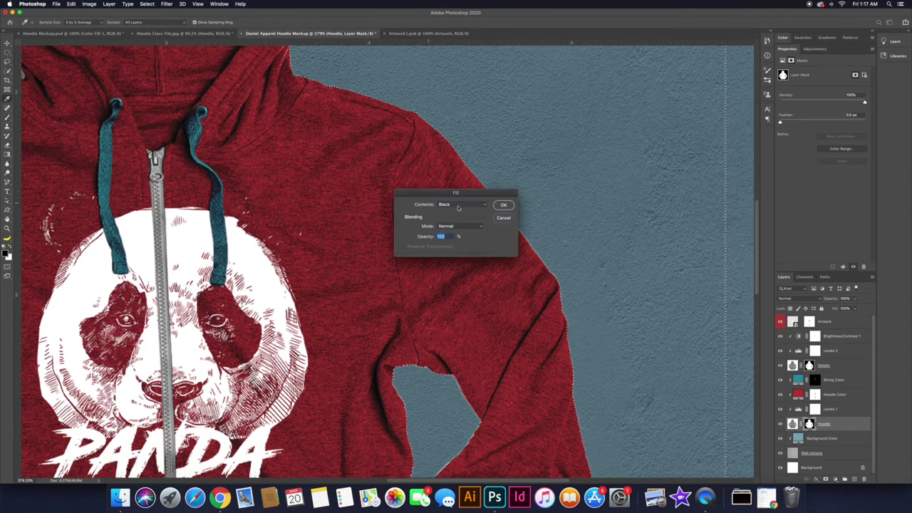
left_click(501, 206)
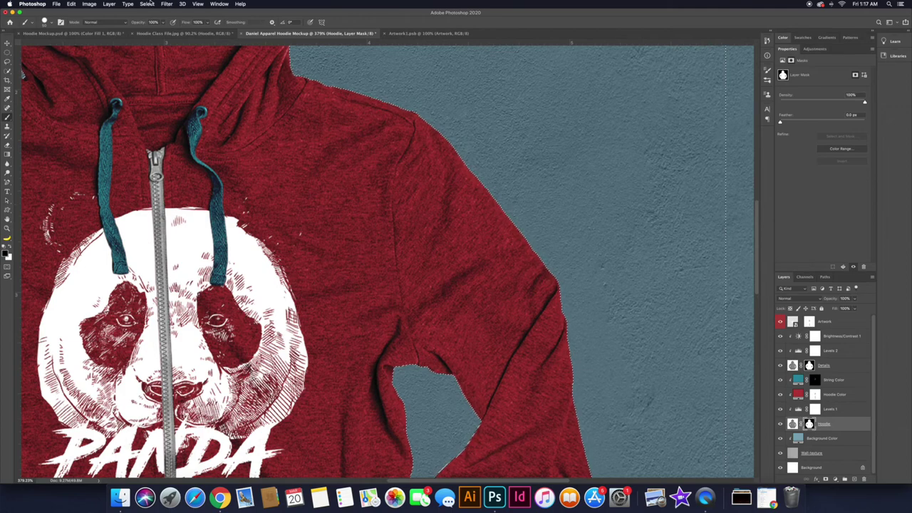
left_click(148, 4)
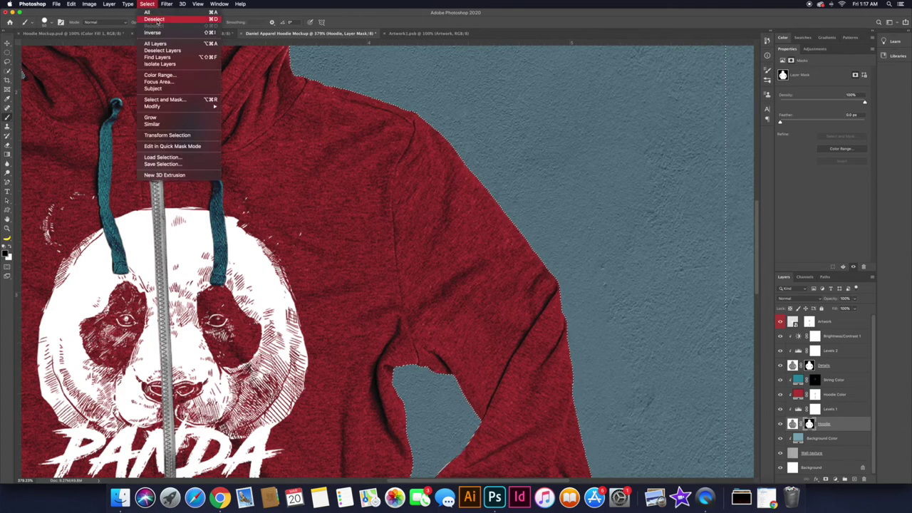
left_click(157, 19)
key("v")
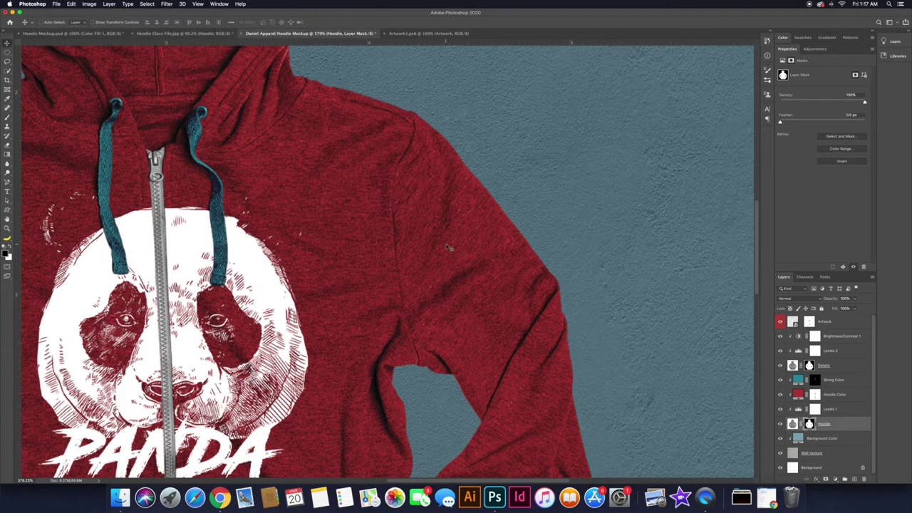
- Examine the trimmed hoodie edges around the sleeves, hem, shoulders and hood
scroll(421, 360, "down", 10)
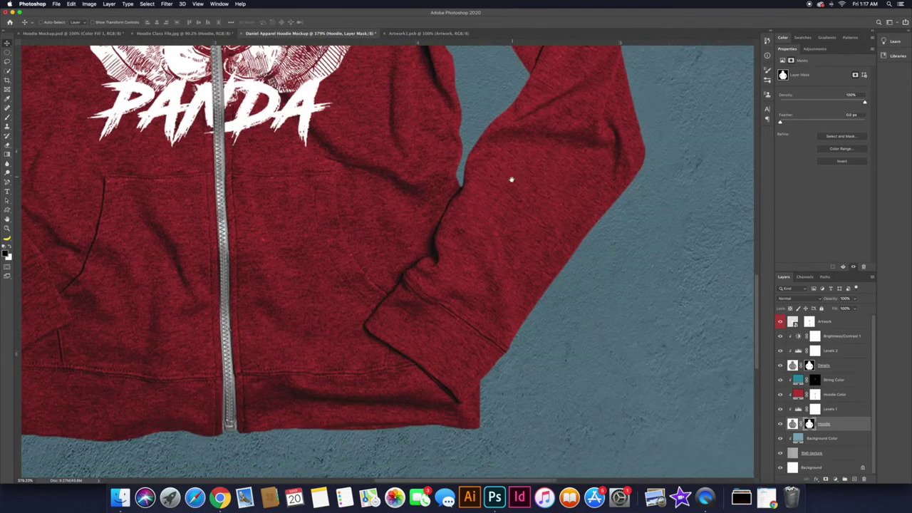
left_click_drag(355, 271, 604, 318)
left_click_drag(442, 250, 723, 341)
scroll(566, 193, "down", 3)
scroll(582, 148, "up", 5)
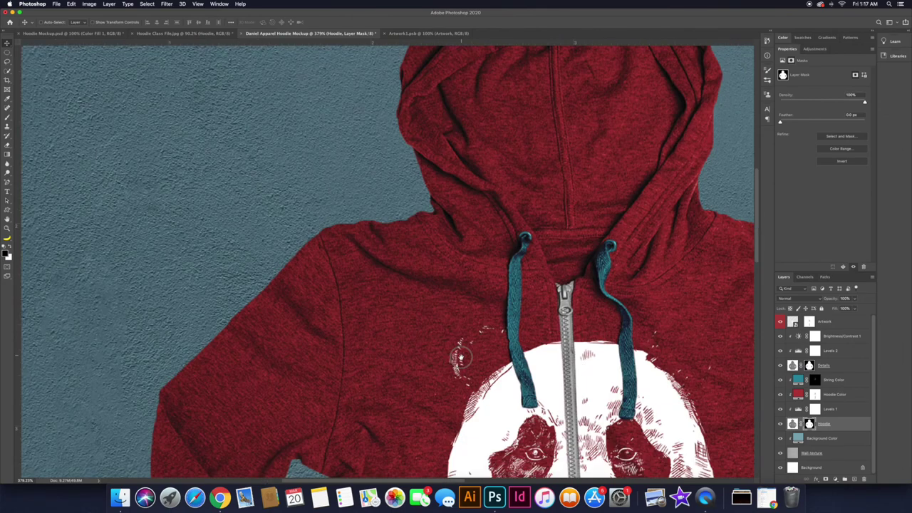
scroll(582, 148, "down", 3)
scroll(449, 294, "up", 3)
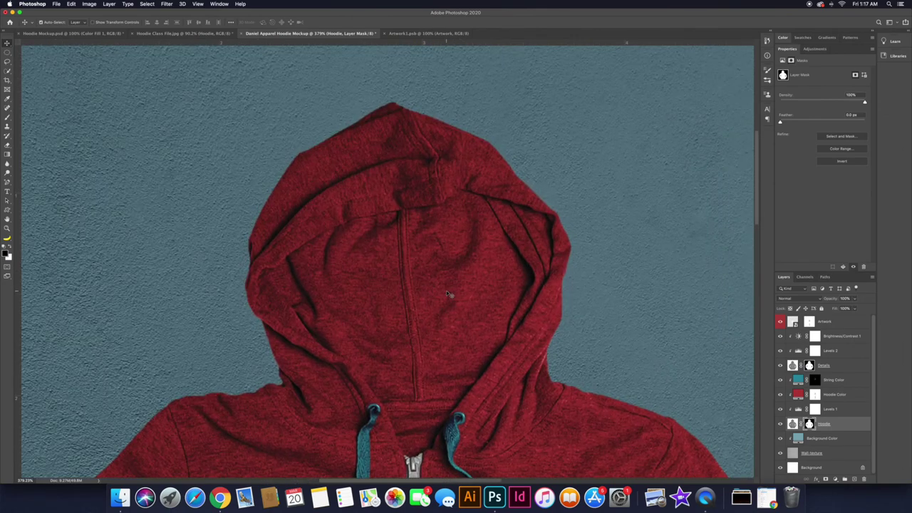
- Add two empty layers directly beneath the Hoodie layer and name them Close Shadow and Far Shadow
key("super+0")
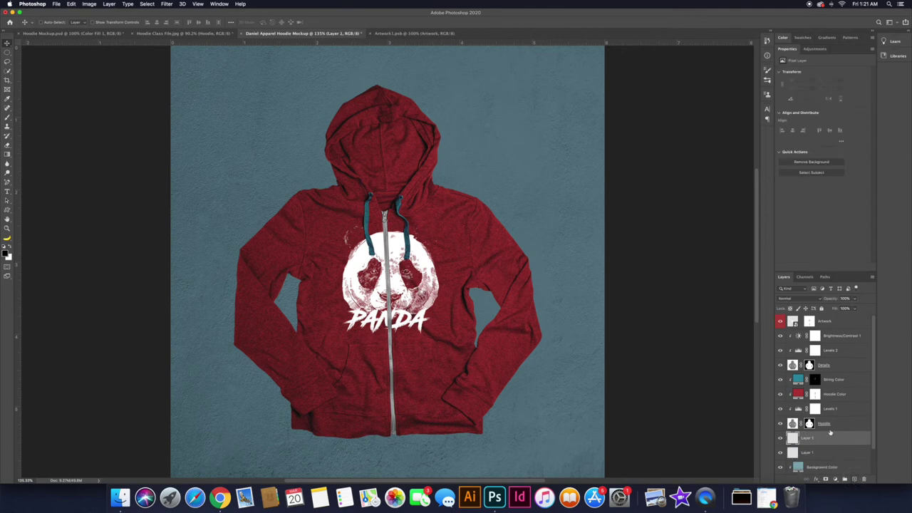
left_click(854, 479)
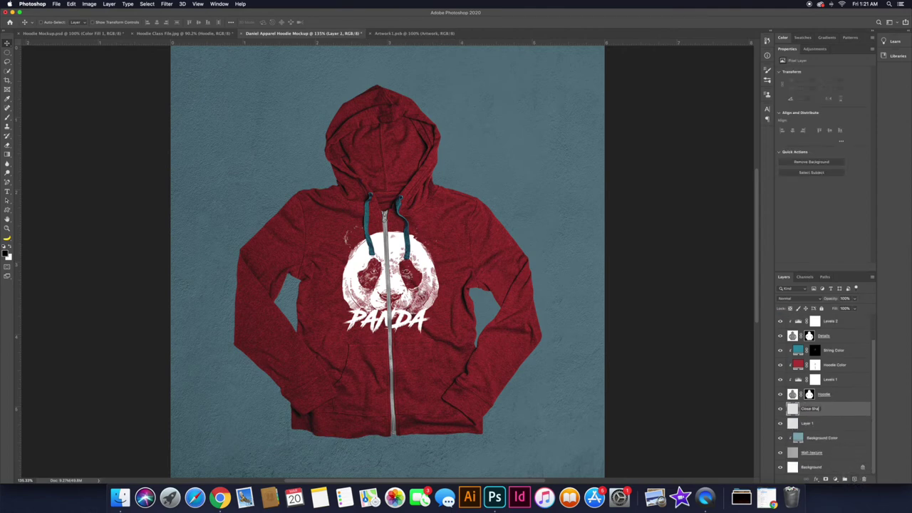
key("Return")
double_click(808, 424)
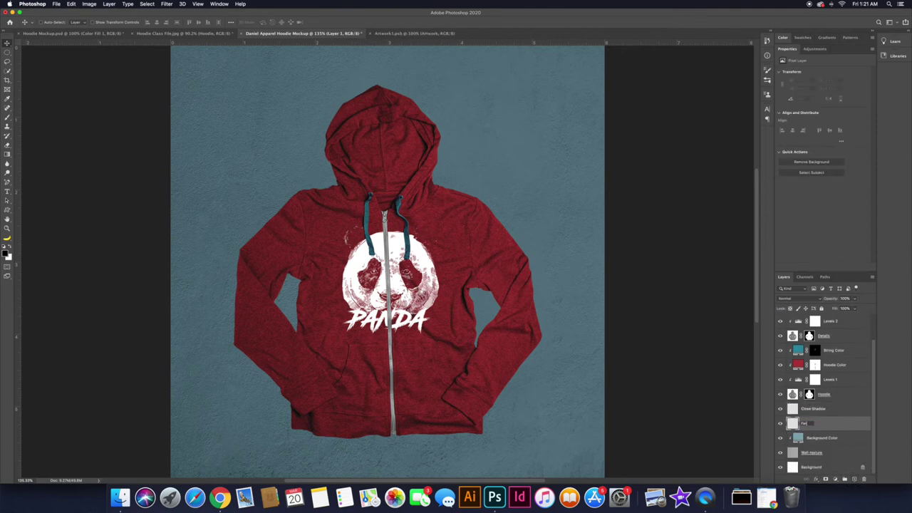
key("Return")
- Load the Hoodie layer mask as a selection and fill it with black on the Close Shadow layer
left_click(813, 410)
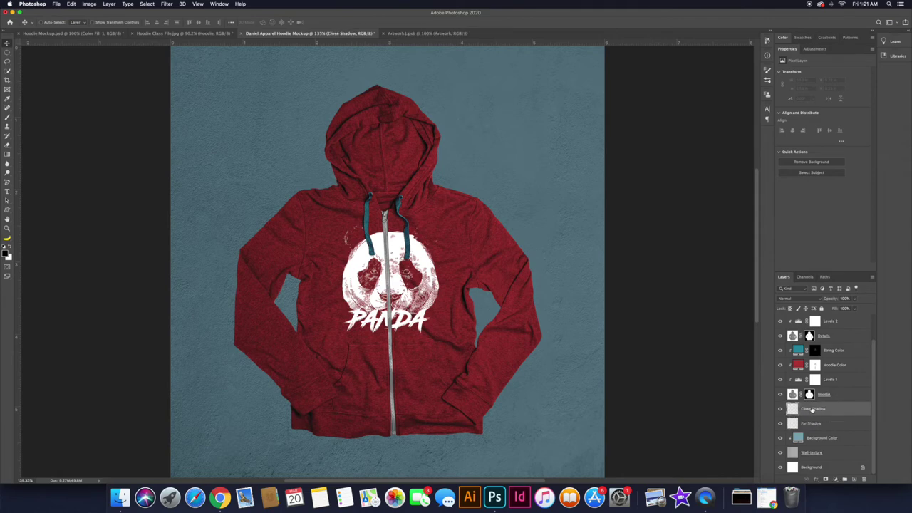
left_click(792, 409, "super")
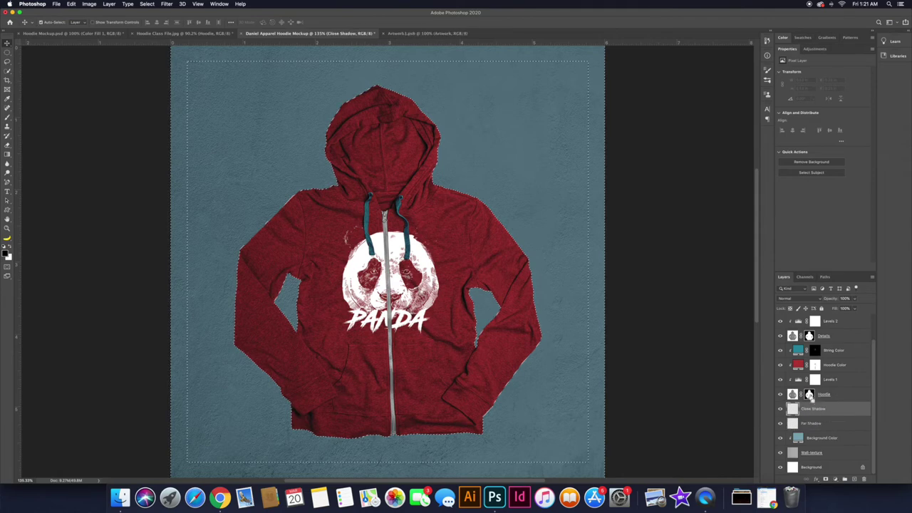
key("b")
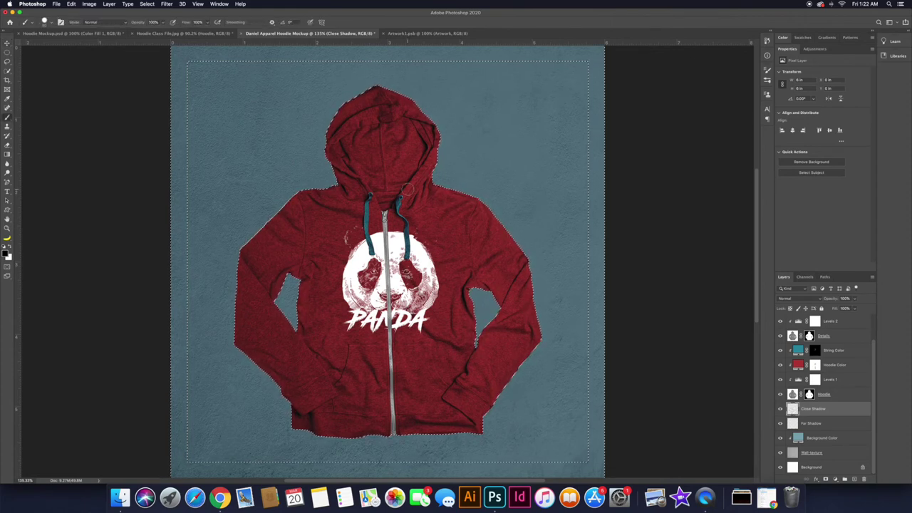
left_click_drag(407, 188, 555, 168)
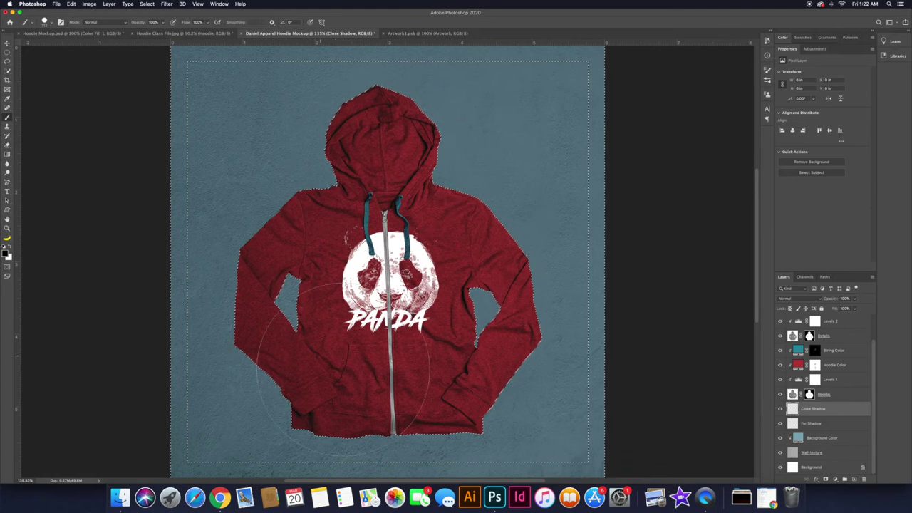
mouse_move(347, 194)
left_mouse_down()
mouse_move(403, 337)
mouse_move(418, 308)
left_mouse_up()
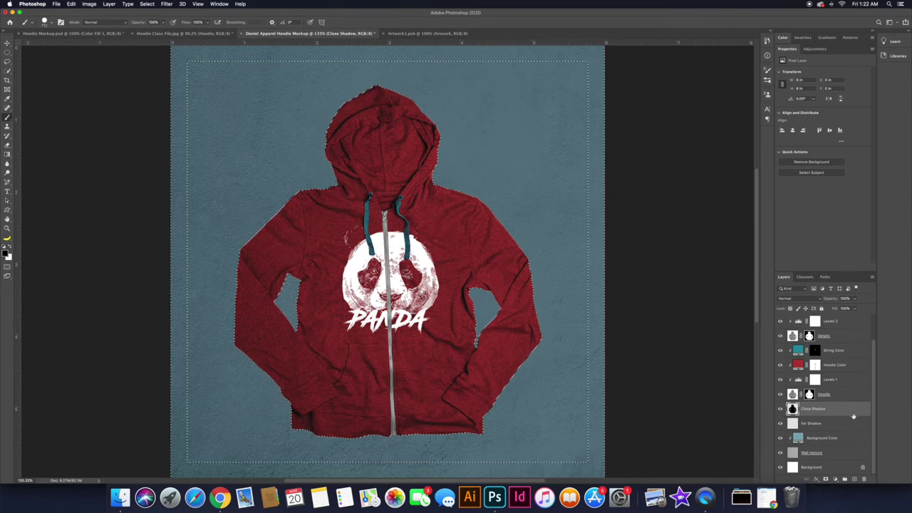
- Fill the same selection with black on the Far Shadow layer, deselect, and check that layer in isolation
key("alt+bracketleft")
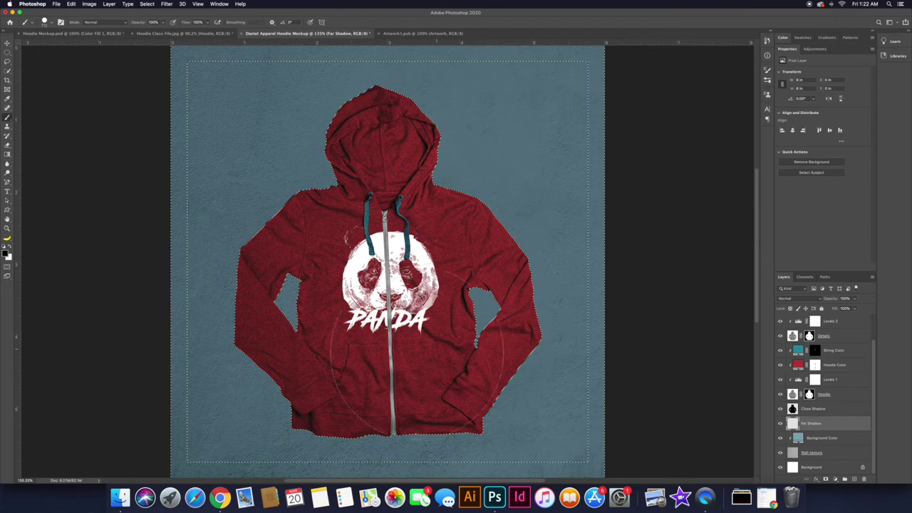
key("alt+BackSpace")
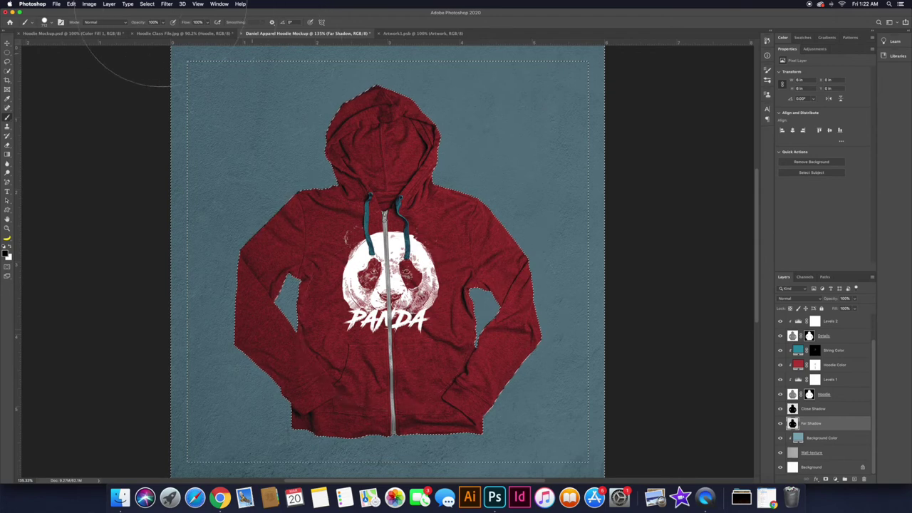
left_click(148, 3)
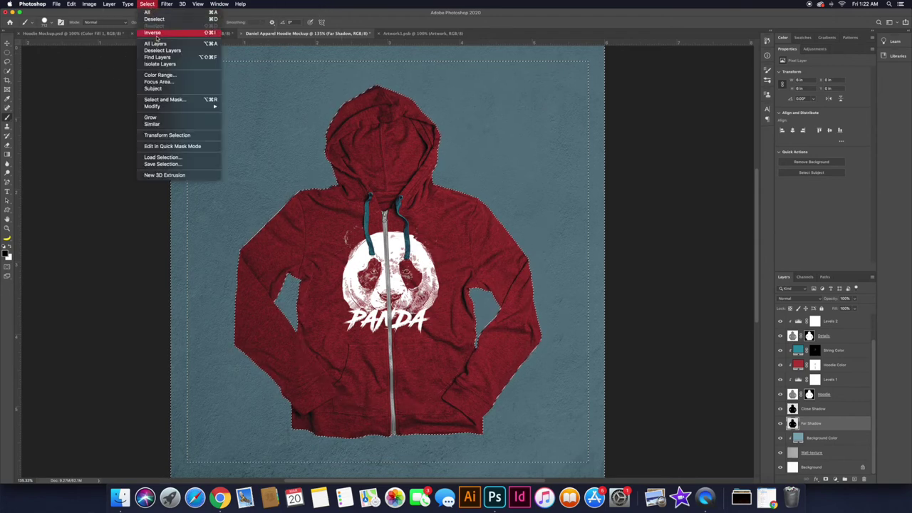
left_click(154, 19)
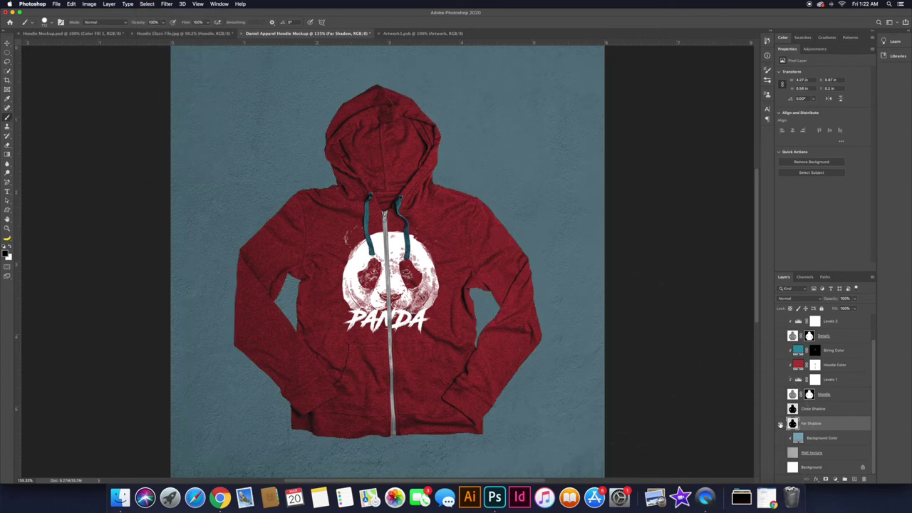
left_click(780, 425, "alt")
left_click(780, 424, "alt")
left_click(781, 424, "alt")
left_click(780, 424, "alt")
- Convert the Close Shadow and Far Shadow layers to separate smart objects
right_click(810, 411)
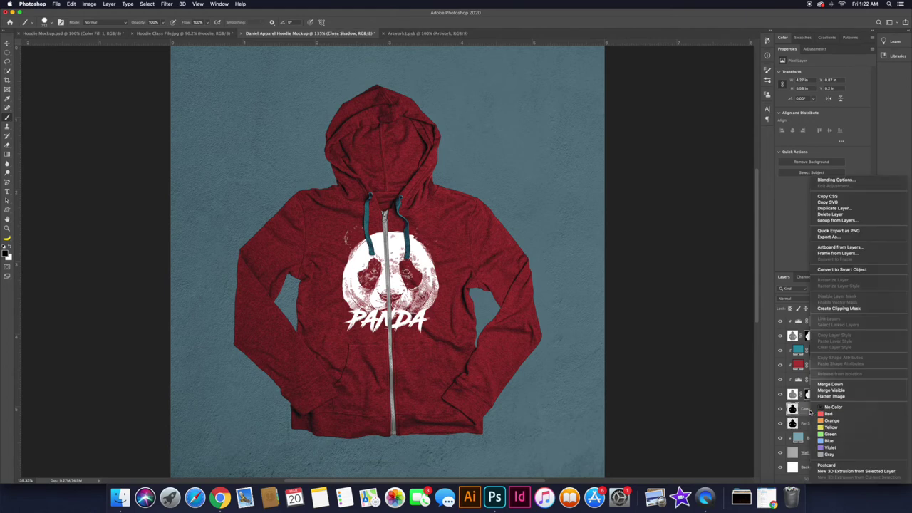
left_click(834, 269)
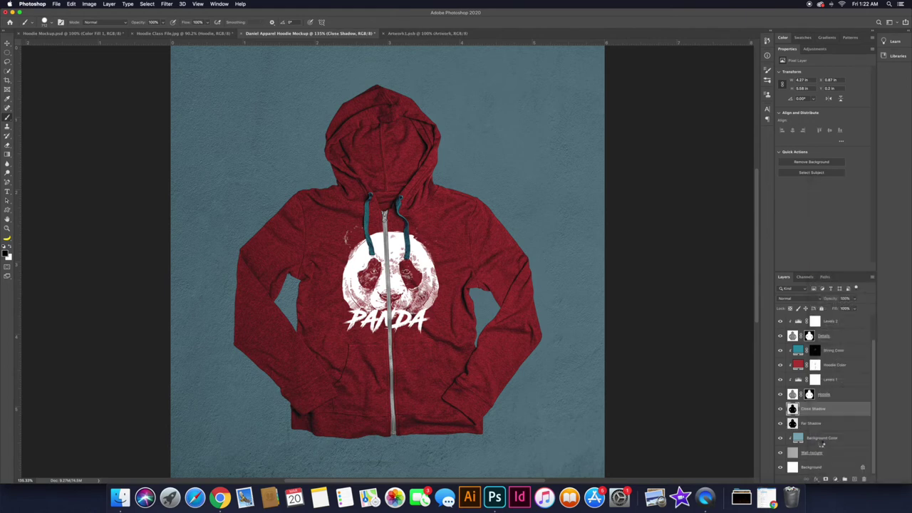
right_click(810, 425)
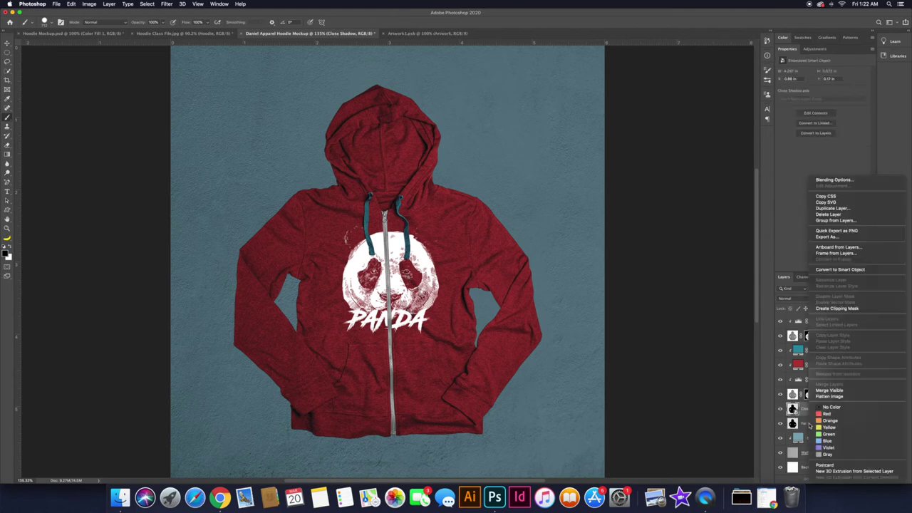
left_click(828, 270)
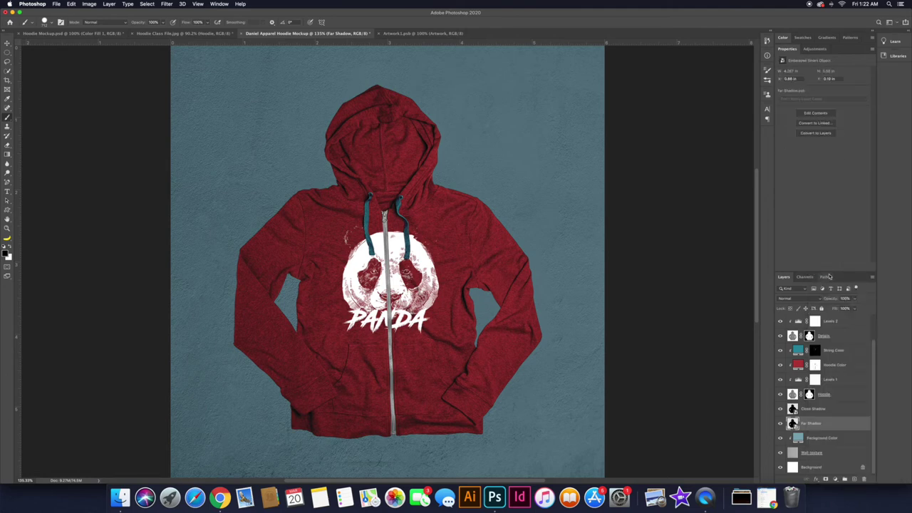
- Apply a Gaussian Blur with a 3.8 pixel radius to the Close Shadow smart object
key("v")
left_click(812, 409)
left_click(166, 3)
mouse_move(214, 91)
left_click(283, 116)
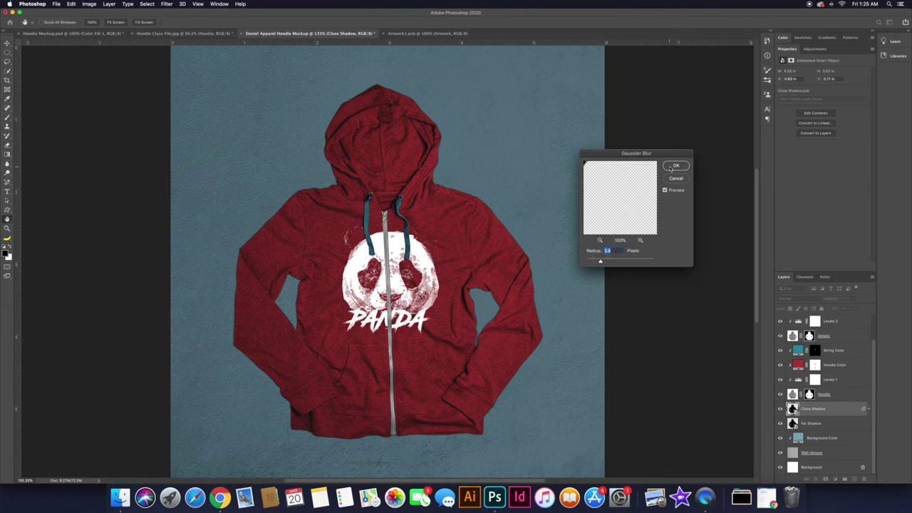
left_click(674, 166)
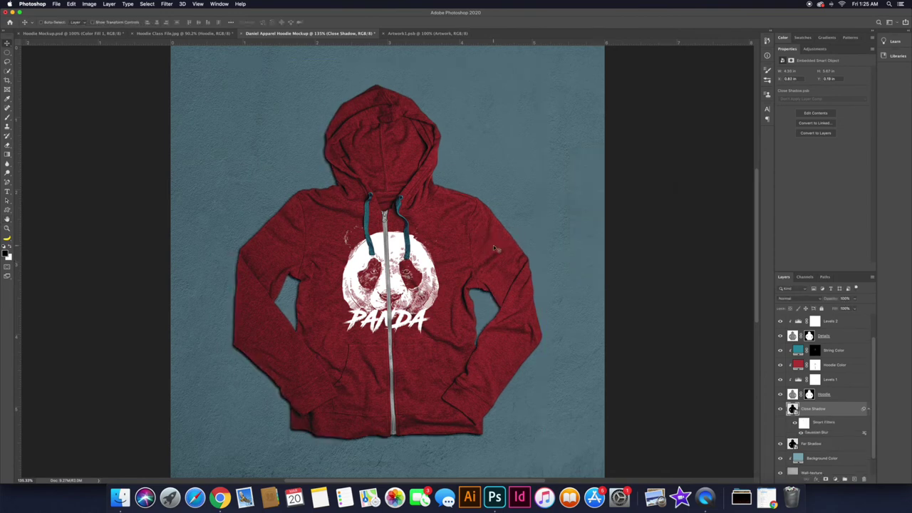
- Apply a wider Gaussian Blur to the Far Shadow smart object than the one on Close Shadow
left_click(868, 411)
left_click(814, 423)
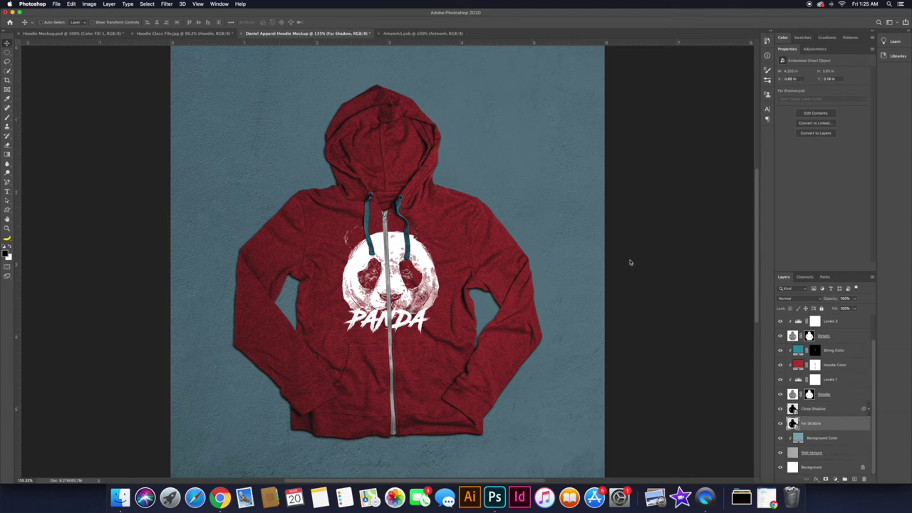
left_click(166, 3)
mouse_move(187, 88)
left_click(285, 116)
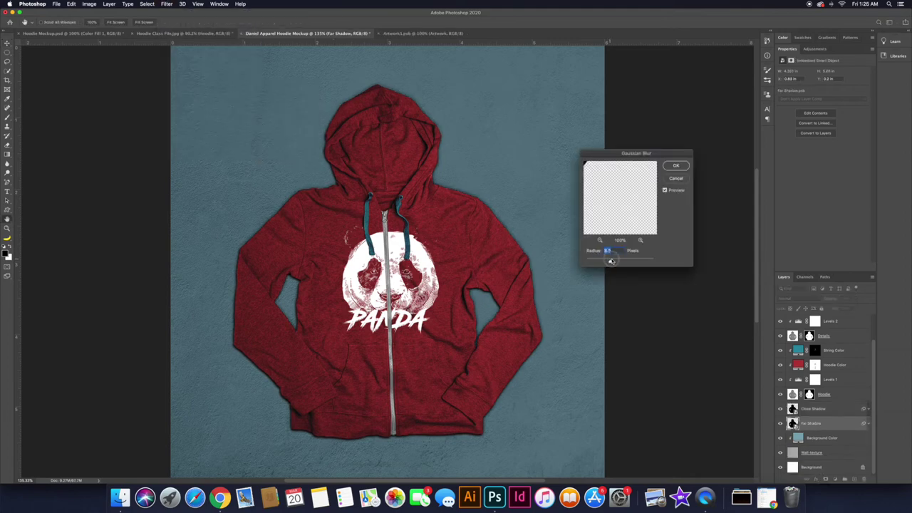
left_click_drag(604, 261, 615, 261)
left_click(677, 166)
- Shift the Far Shadow slightly, lower its opacity to 70%, and compare the image with and without it
left_click_drag(502, 257, 503, 256)
left_click_drag(846, 308, 845, 308)
left_click(781, 426)
left_click(780, 425)
- Set the Close Shadow's Gaussian Blur smart filter radius to 4.3 pixels
left_click(869, 424)
left_click(869, 409)
double_click(818, 433)
left_click_drag(601, 263, 603, 263)
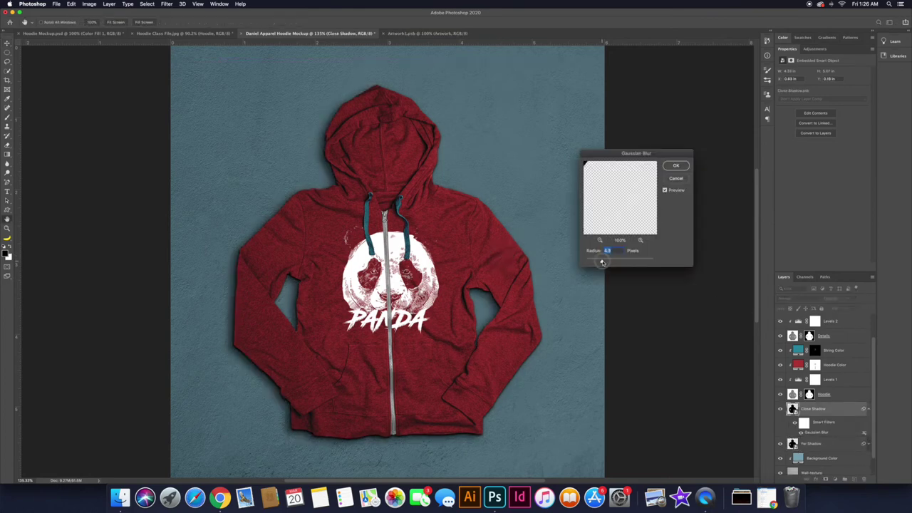
key("Return")
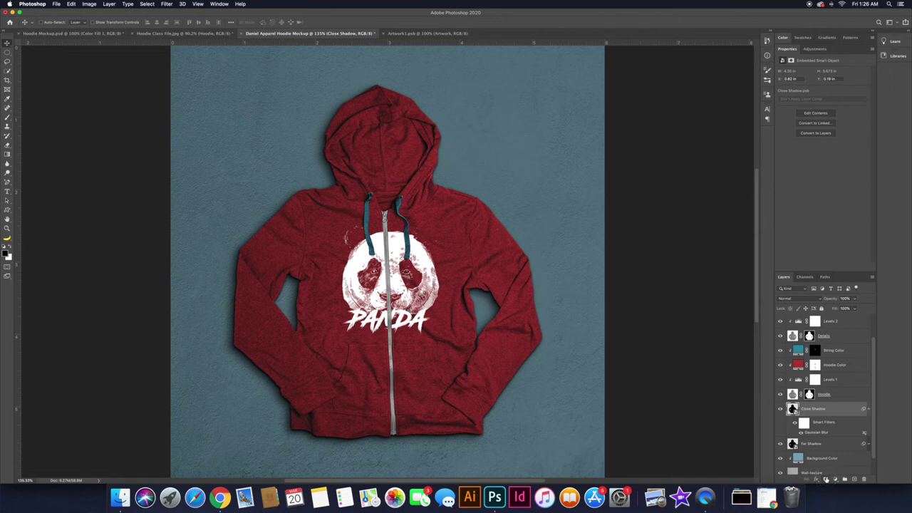
- Add a layer mask to Close Shadow and paint out its shadow along the hoodie's right shoulder with a smaller brush
left_click(826, 480)
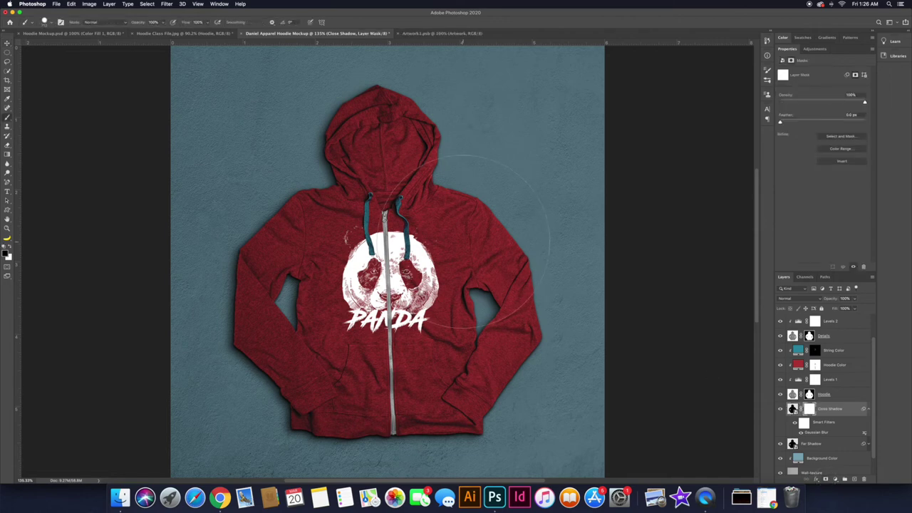
key("bracketleft")
key("bracketleft")
key("bracketleft")
key("bracketleft")
key("bracketleft")
key("bracketleft")
left_click(780, 444)
left_click(781, 443)
- Add a layer mask to Far Shadow and paint out its shadow along the hoodie's right shoulder
left_click(821, 445)
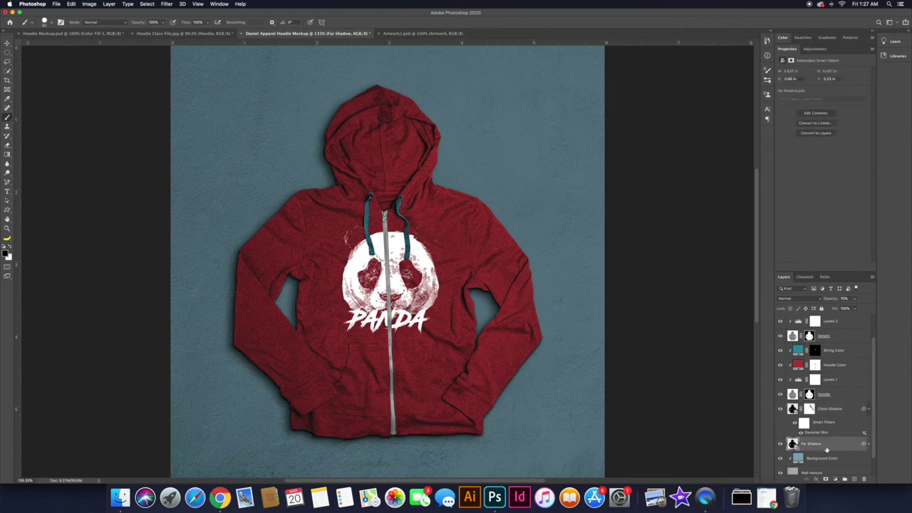
left_click(826, 479)
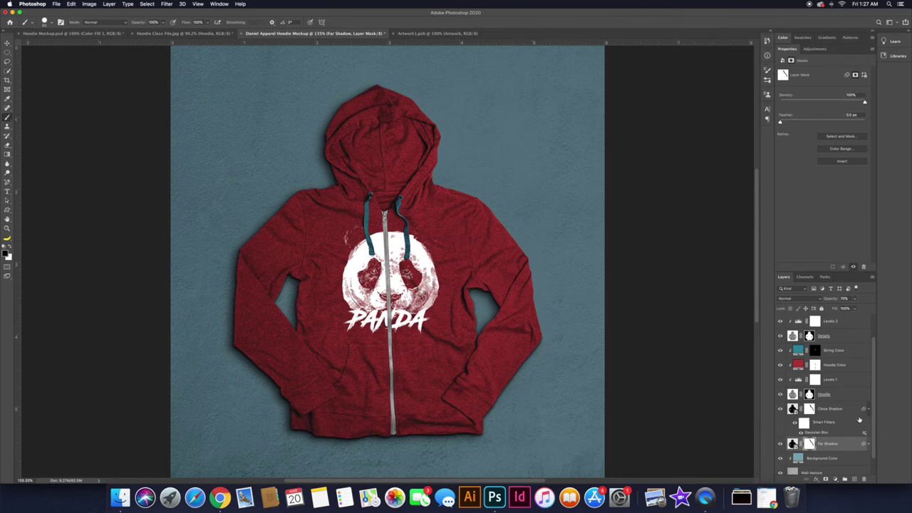
left_click(867, 409)
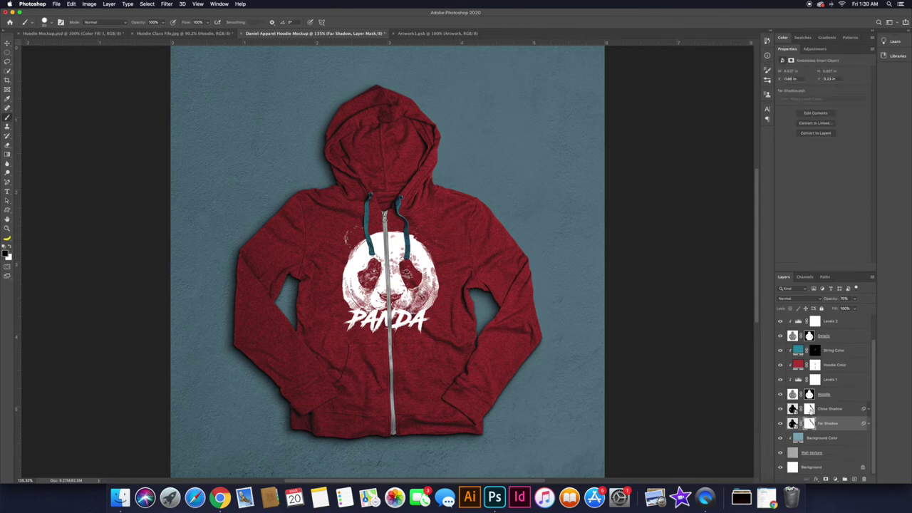
- Paint black on the Close Shadow and Far Shadow masks to fade the shadow around the hoodie's left shoulder and upper sleeve
left_click(810, 409)
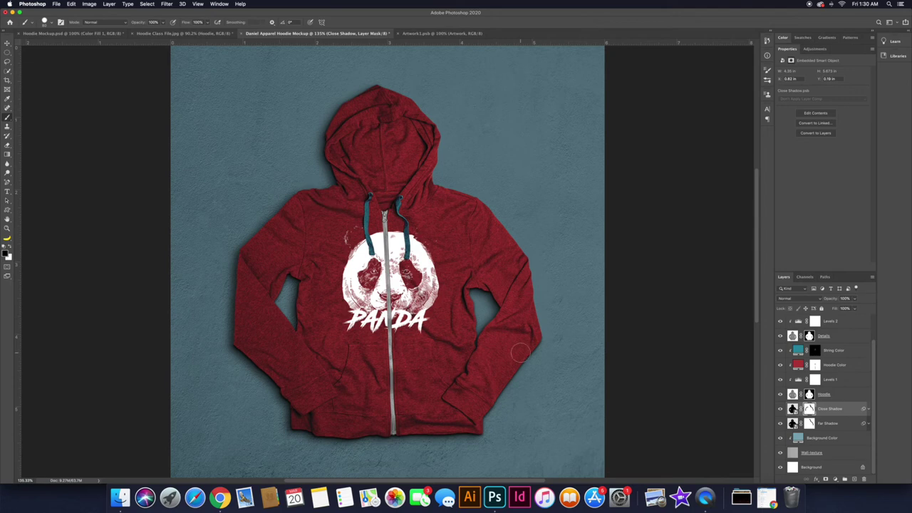
left_click(809, 424)
left_click_drag(238, 253, 231, 318)
mouse_move(223, 255)
left_mouse_down()
mouse_move(223, 184)
mouse_move(241, 107)
mouse_move(259, 111)
mouse_move(244, 113)
left_mouse_up()
mouse_move(227, 308)
left_mouse_down()
mouse_move(213, 340)
mouse_move(250, 247)
mouse_move(299, 204)
mouse_move(323, 200)
left_mouse_up()
- Soften the shadow beside the lower left sleeve by painting on the Close Shadow mask with a much larger brush
left_click(810, 409)
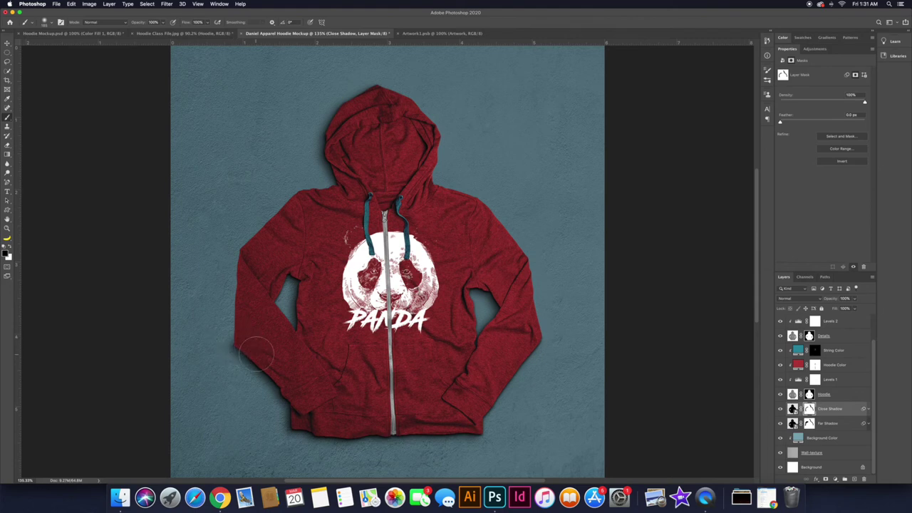
key("bracketright")
key("bracketright")
key("bracketright")
key("bracketright")
key("bracketright")
key("bracketright")
key("bracketright")
key("bracketright")
key("bracketright")
- Lower the Close Shadow layer's opacity to 68%
left_click(844, 411)
left_click(856, 300)
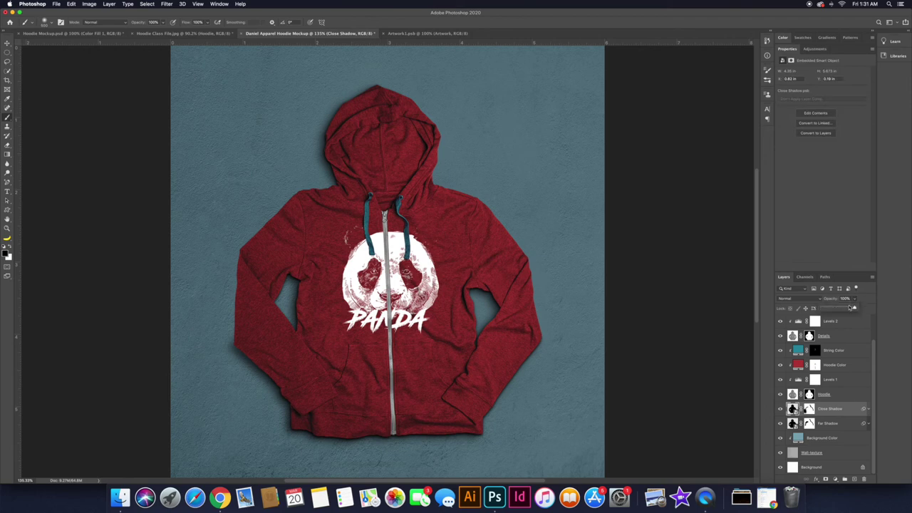
left_click_drag(847, 310, 845, 309)
key("v")
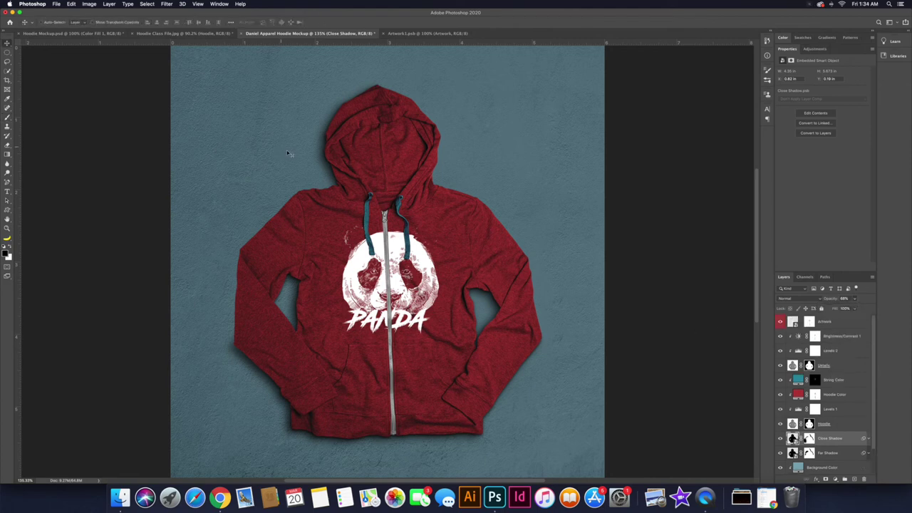
- Place the abstract-antique-backdrop-background-129731 image above the Background layer and hide the Background Color and Wall texture layers
scroll(818, 446, "down", 2)
scroll(818, 446, "down", 1)
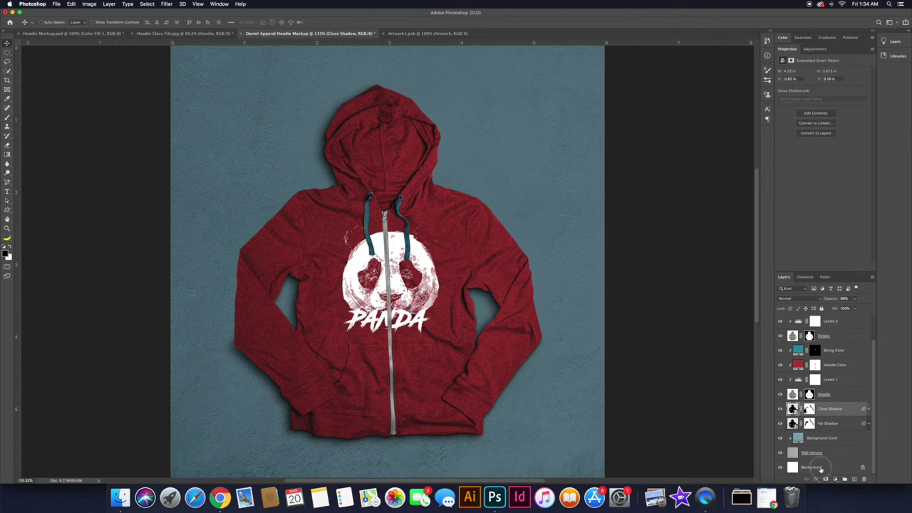
left_click(819, 467)
key("ctrl+Up")
left_click(81, 255)
left_click_drag(148, 160, 429, 225)
key("super+minus")
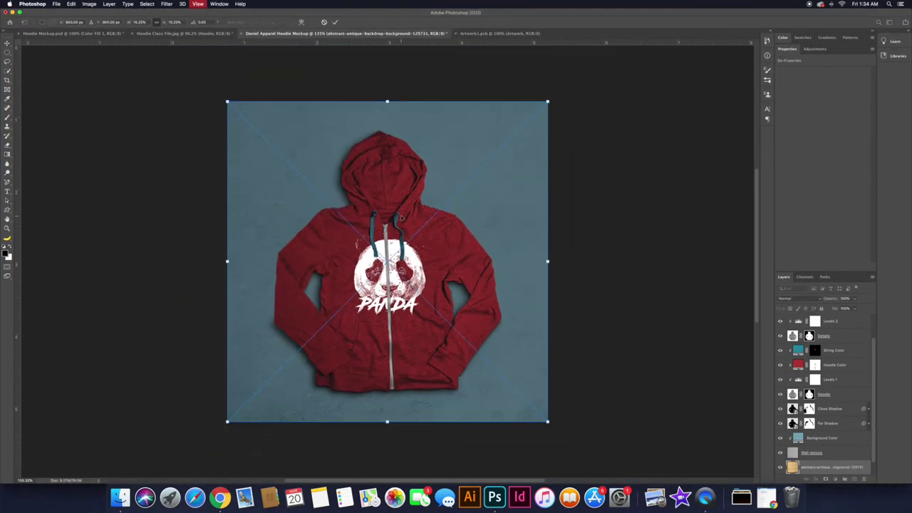
key("Return")
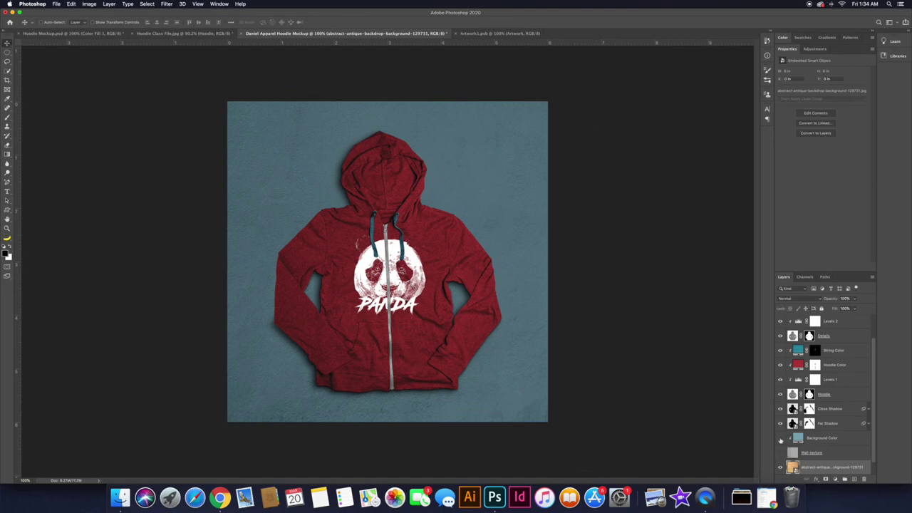
left_click(779, 438)
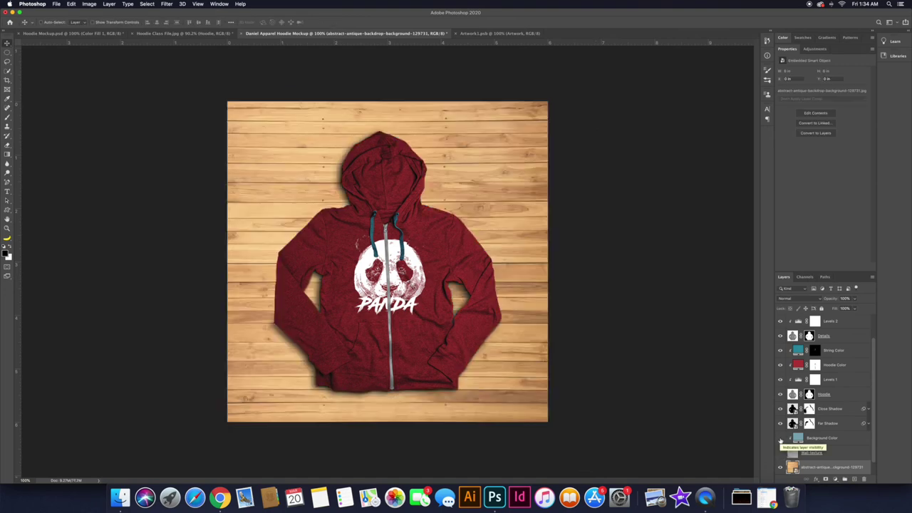
- Scale the wood backdrop slightly beyond the canvas edges and rename its layer Wooden Background
key("super+t")
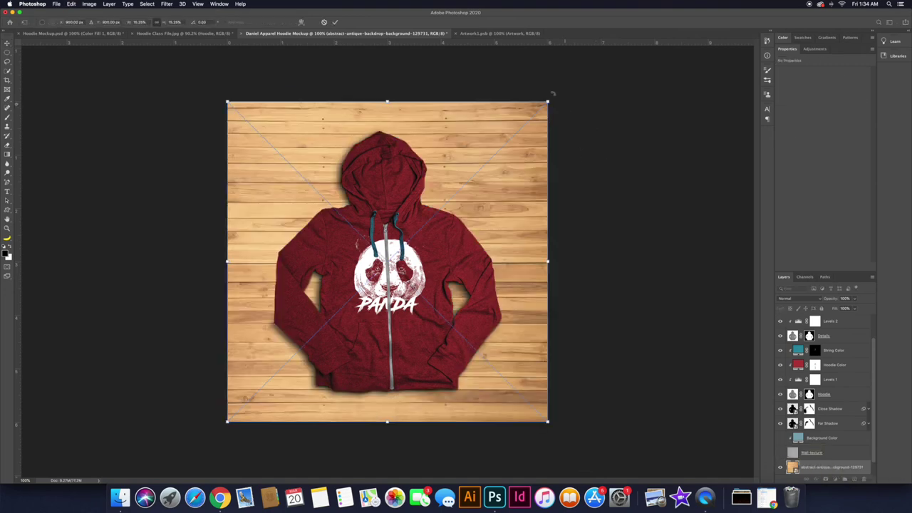
left_click_drag(549, 102, 560, 86)
key("Return")
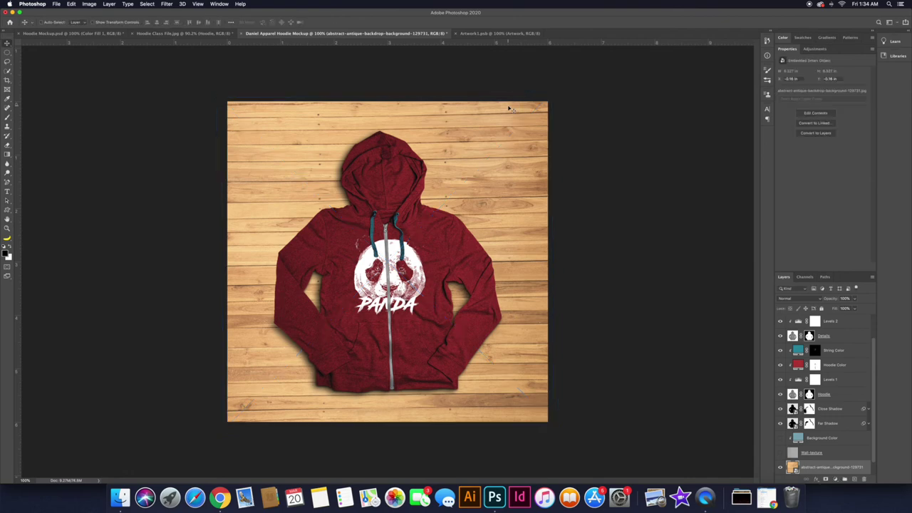
double_click(829, 468)
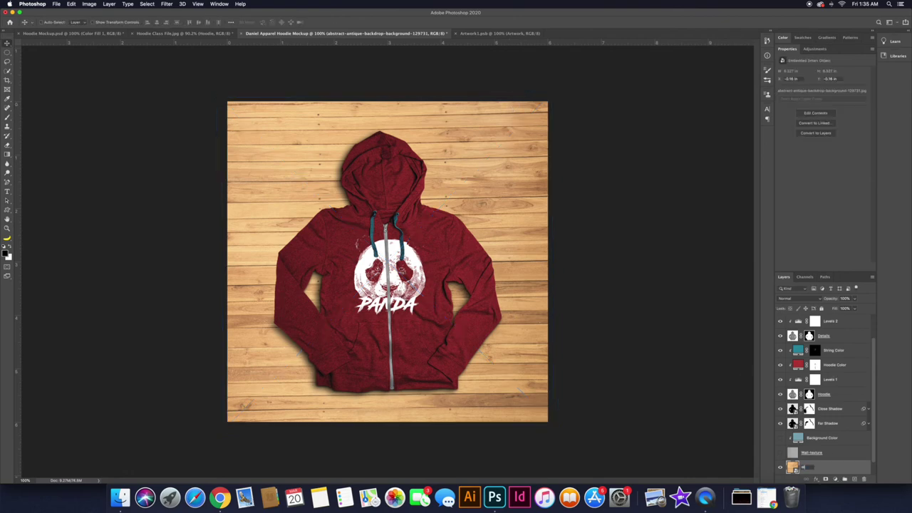
type("Wooden Background")
key("Return")
- Place the grey-wall-2117937 image above the Wooden Background layer and enlarge it to cover the whole canvas
key("ctrl+Up")
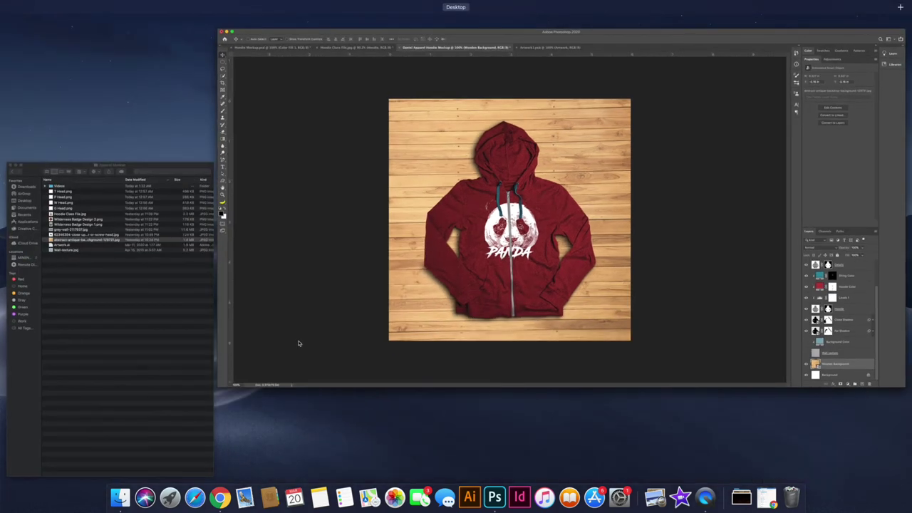
left_click(145, 173)
left_click_drag(146, 147, 375, 219)
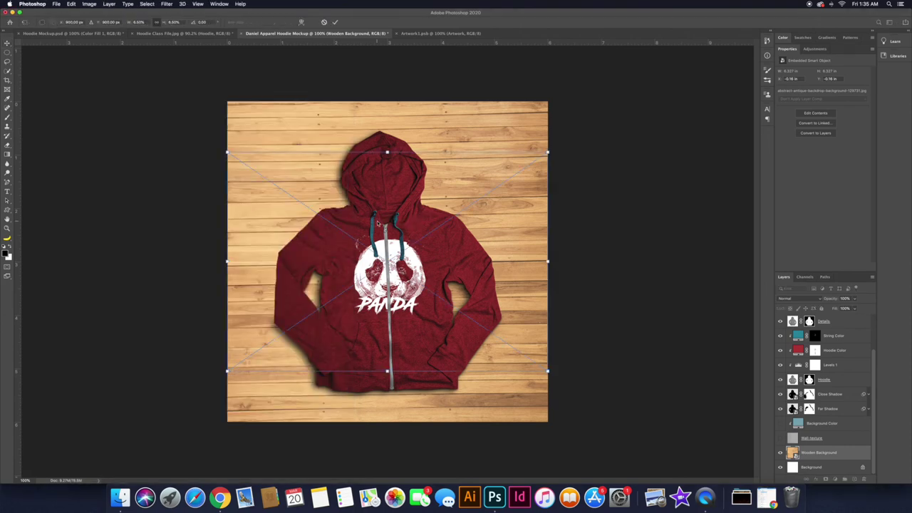
left_click_drag(558, 155, 625, 98)
key("Return")
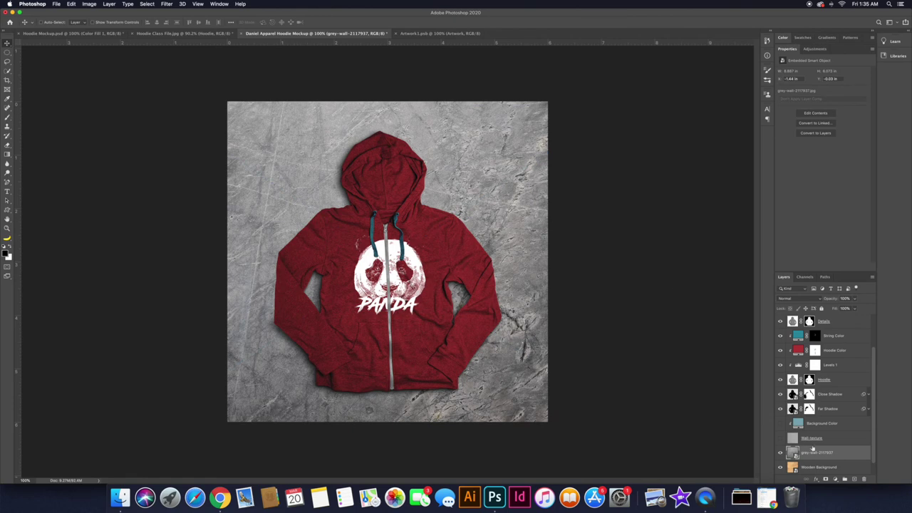
- Rename the grey-wall-2117937 layer as Cracked Wall
scroll(812, 454, "down", 1)
double_click(815, 439)
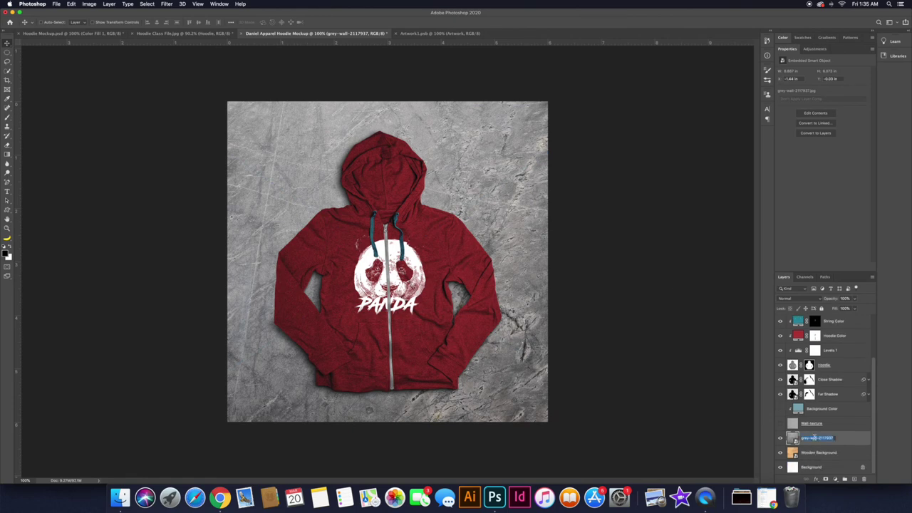
type("Cracked Wall")
key("Return")
- Rasterize the Cracked Wall layer and desaturate it
right_click(832, 442)
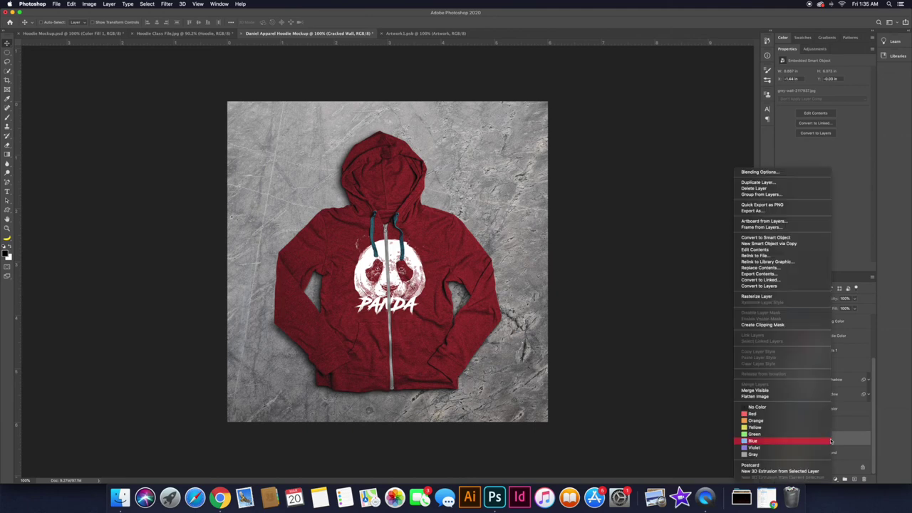
left_click(787, 298)
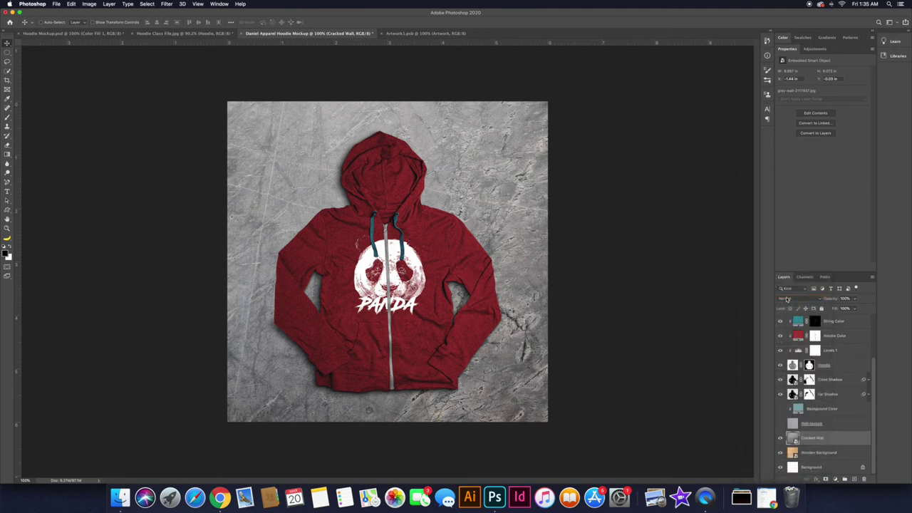
left_click(91, 4)
mouse_move(101, 23)
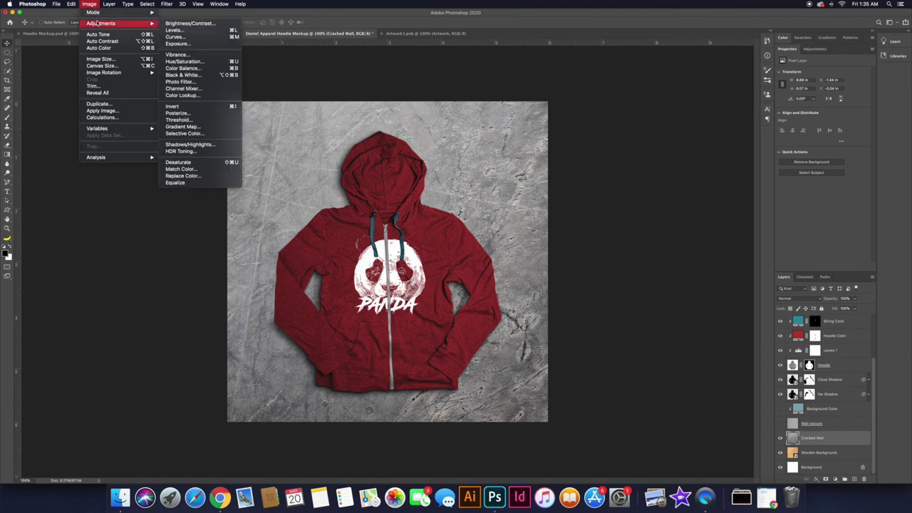
left_click(184, 164)
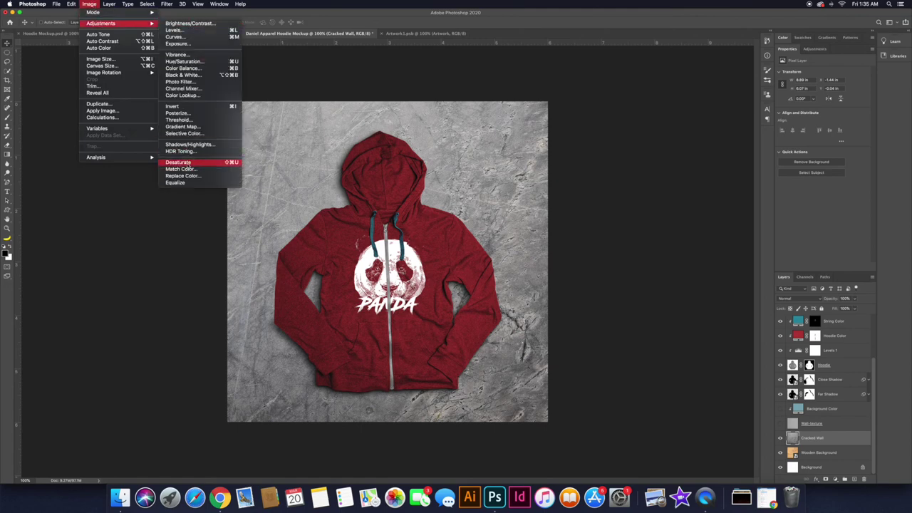
- Duplicate the Background Color layer, clip the visible copy to Cracked Wall, and name the copy Background Color
left_click(821, 411)
key("super+j")
left_click_drag(821, 410, 802, 445)
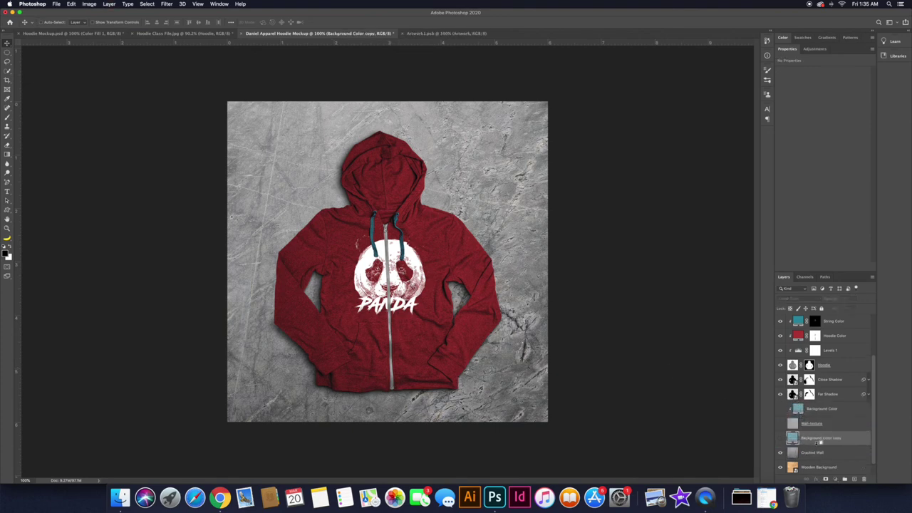
double_click(843, 438)
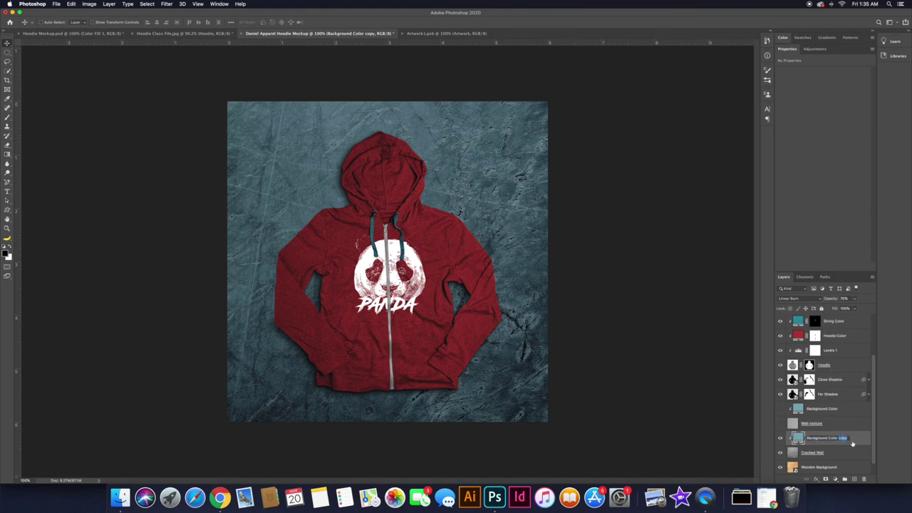
key("Return")
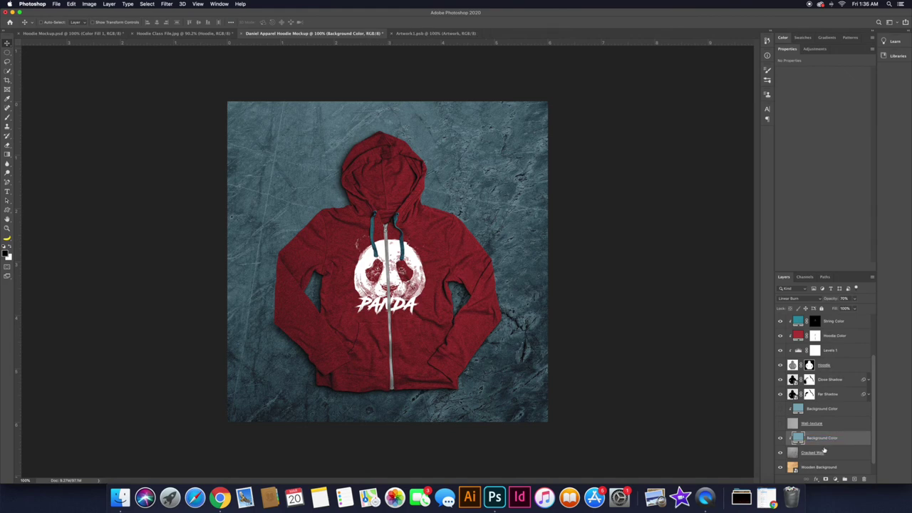
- Change the color fill clipped to Cracked Wall to a muted grayish blue, #98b5c0
double_click(799, 438)
left_click_drag(754, 255, 745, 253)
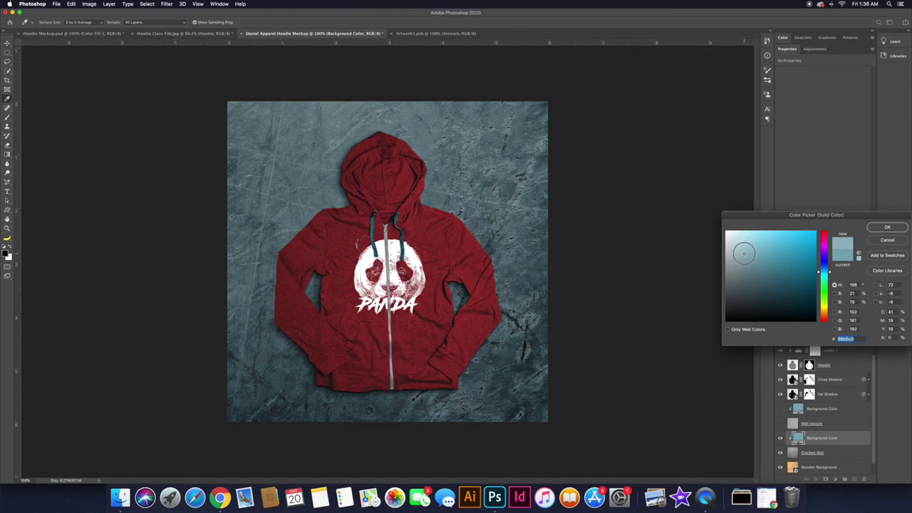
left_click(884, 227)
- Group the layers from the upper Background Color down to Wooden Background and name the group Background
scroll(827, 414, "down", 1)
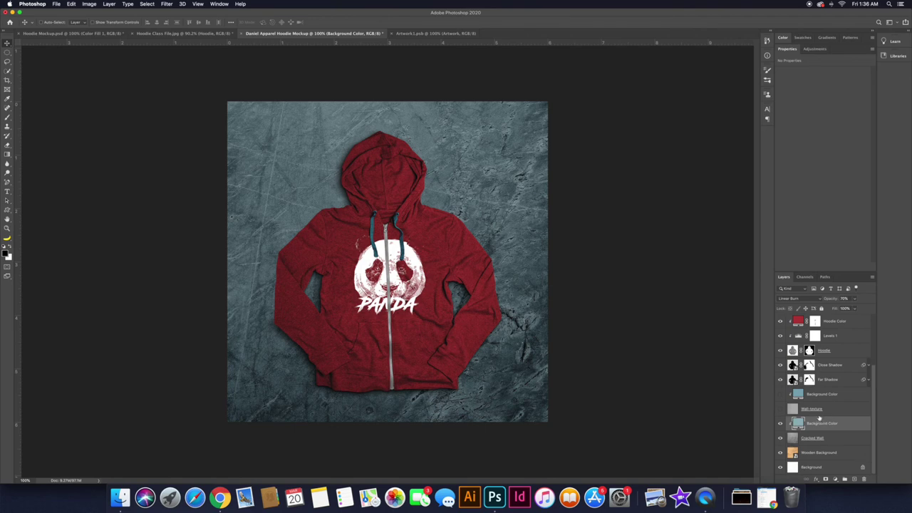
left_click(821, 397)
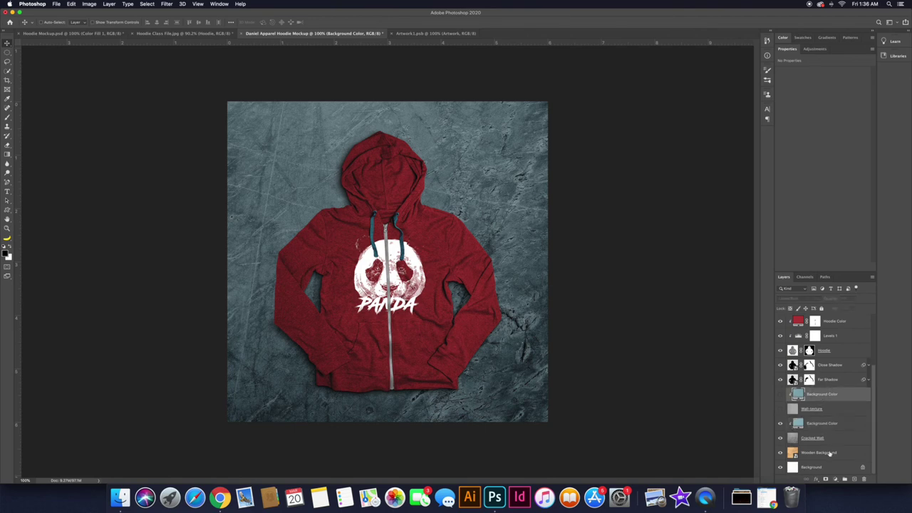
left_click(829, 454, "shift")
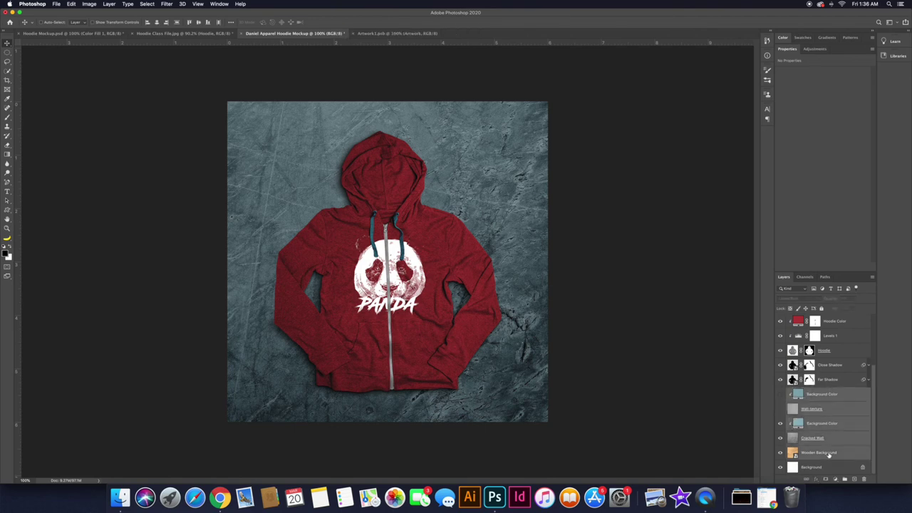
key("super+g")
double_click(804, 456)
key("Return")
- Group the Close Shadow and Far Shadow layers and name the group Shadows
left_click(828, 447)
left_click(829, 430, "shift")
key("super+g")
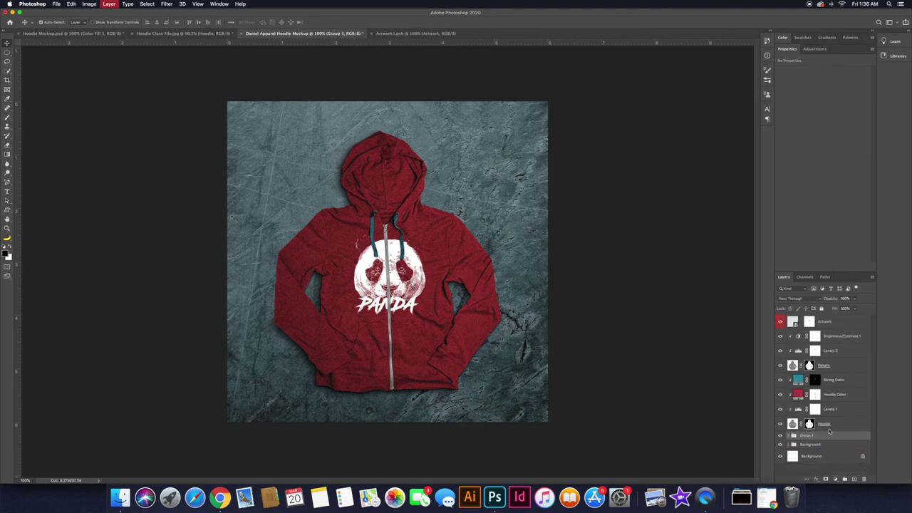
double_click(805, 436)
type("Shadows")
key("Return")
- Group the layers from Hoodie up to Brightness/Contrast 1 and name the group Hoodie
left_click(831, 426)
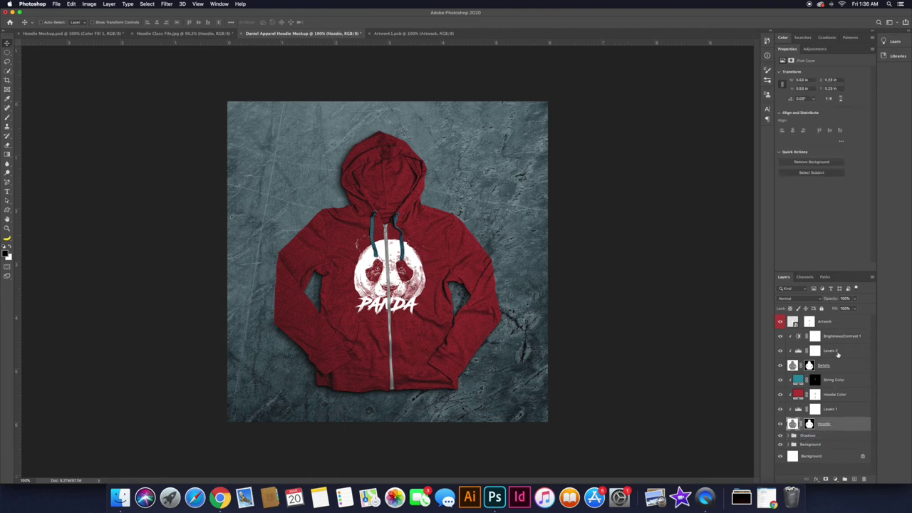
left_click(833, 337, "shift")
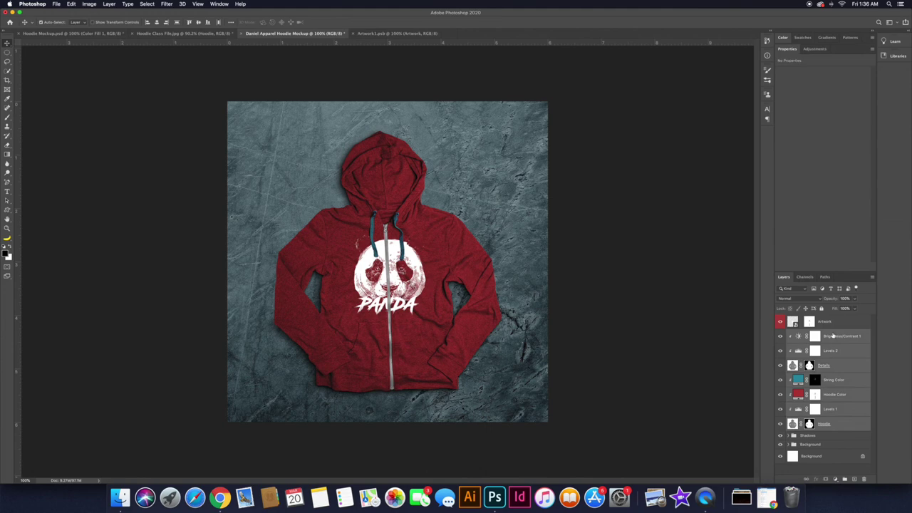
key("super+g")
double_click(805, 335)
type("Ho")
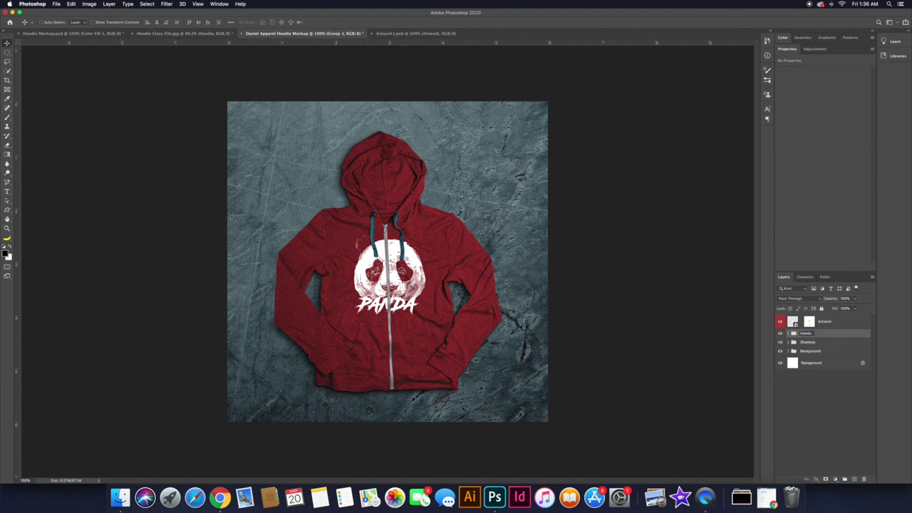
type("odie")
key("Return")
left_click(809, 393)
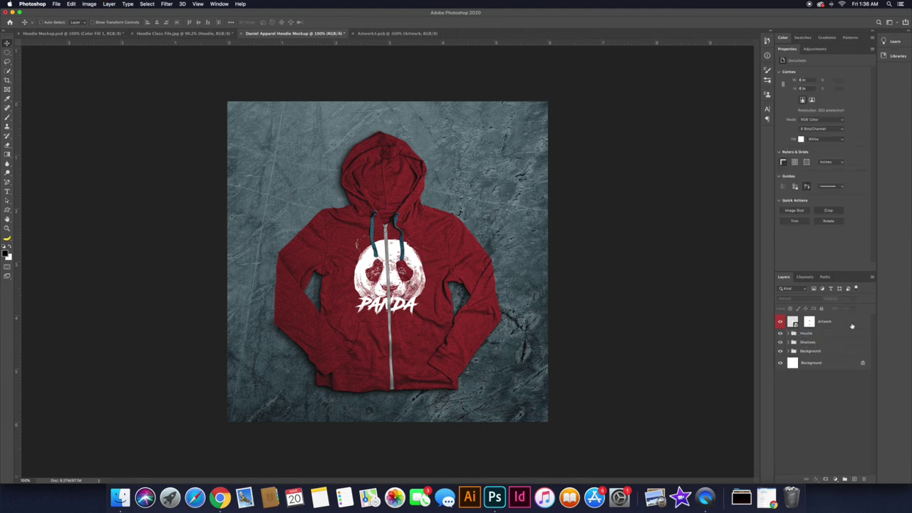
- Duplicate the Artwork smart object layer and name the copy Left Chest
left_click(844, 325)
left_click_drag(836, 323, 857, 478)
double_click(829, 323)
type("Left Chest")
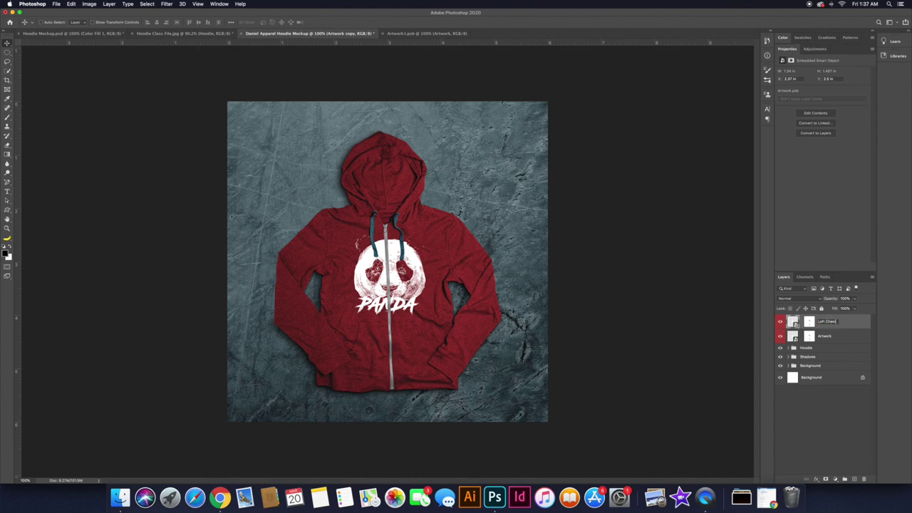
key("Return")
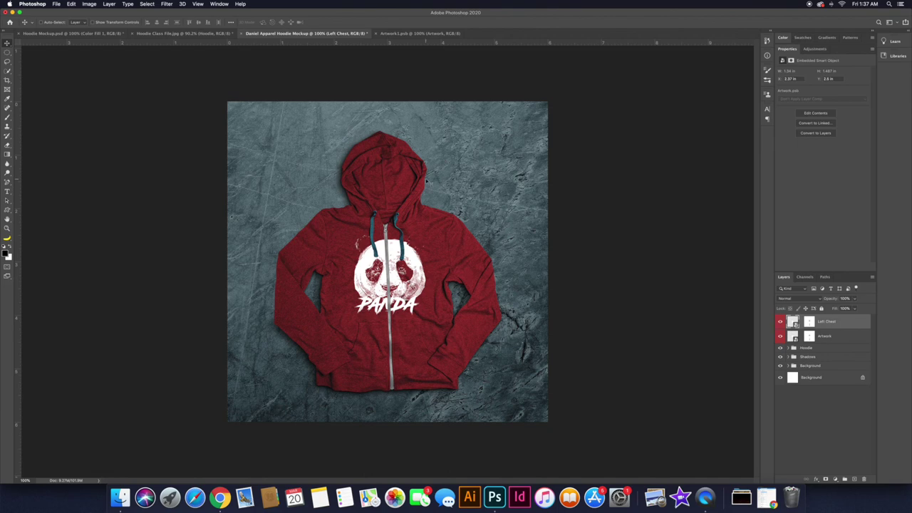
- Shrink the Left Chest artwork to about 0.41 × 0.45 in on the chest beside the zipper, at about X 3.44 in, and hide the Artwork layer
key("super+t")
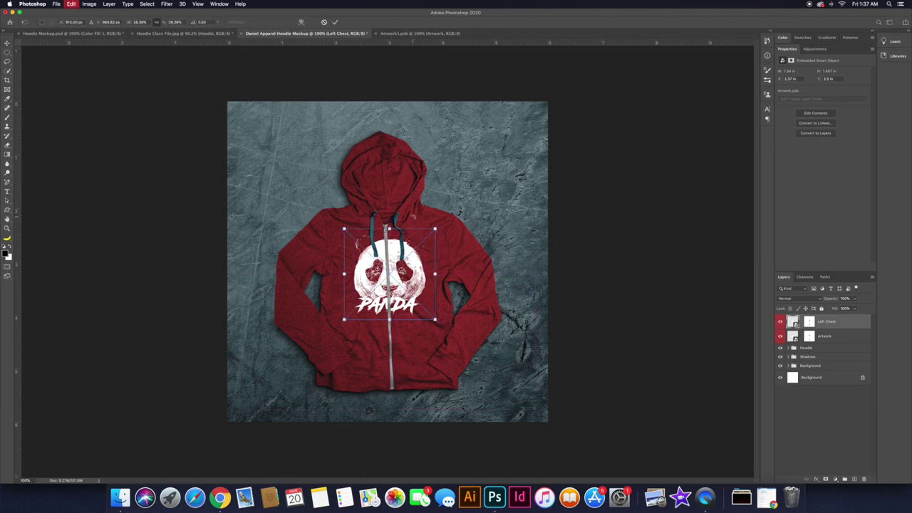
mouse_move(435, 229)
left_mouse_down()
mouse_move(440, 223)
mouse_move(396, 257)
mouse_move(407, 264)
mouse_move(435, 238)
left_mouse_up()
key("Return")
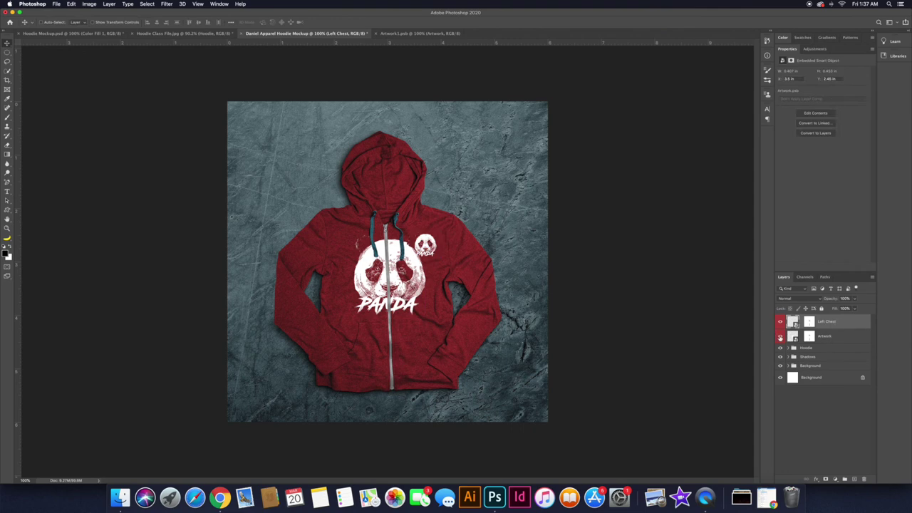
left_click(780, 337)
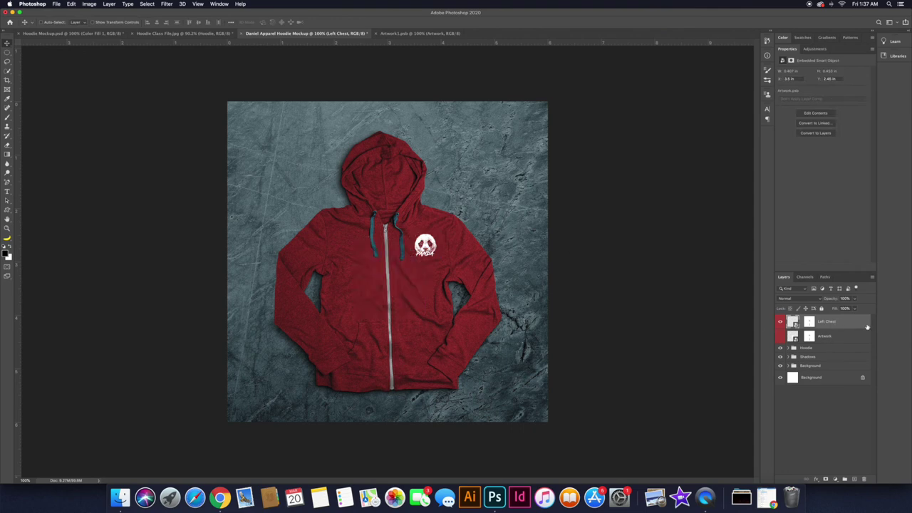
left_click_drag(426, 245, 421, 246)
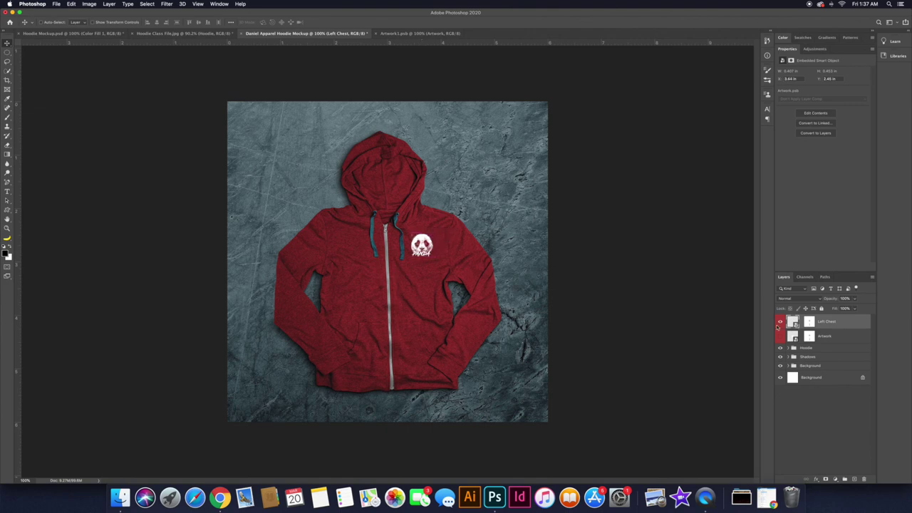
- Group the Left Chest and Artwork layers and name the group Artwork
left_click(834, 339, "shift")
key("super+g")
double_click(806, 319)
type("Art")
key("Return")
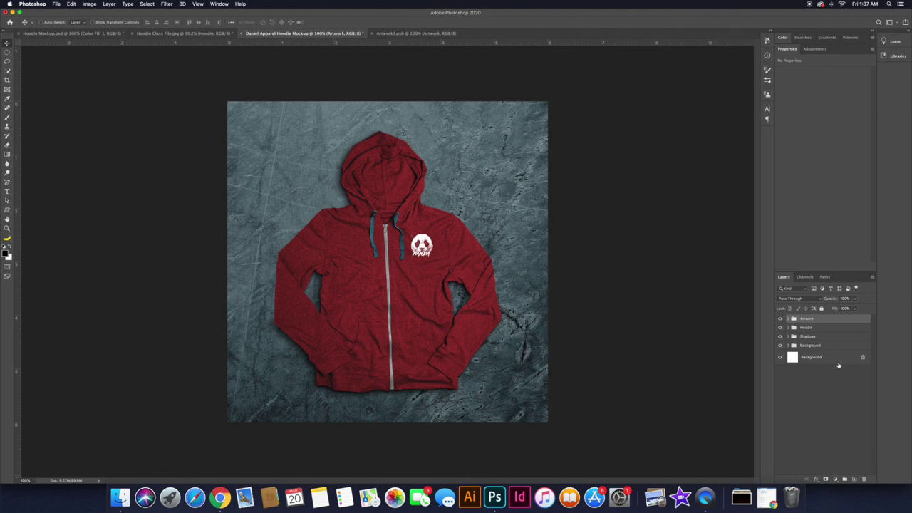
- Delete the locked white Background layer below the groups
left_click(832, 359)
left_click(864, 480)
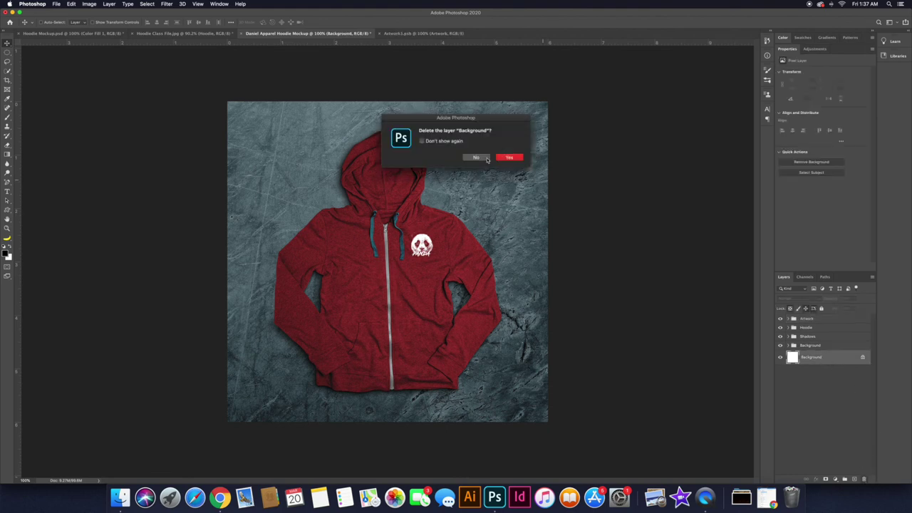
left_click(506, 160)
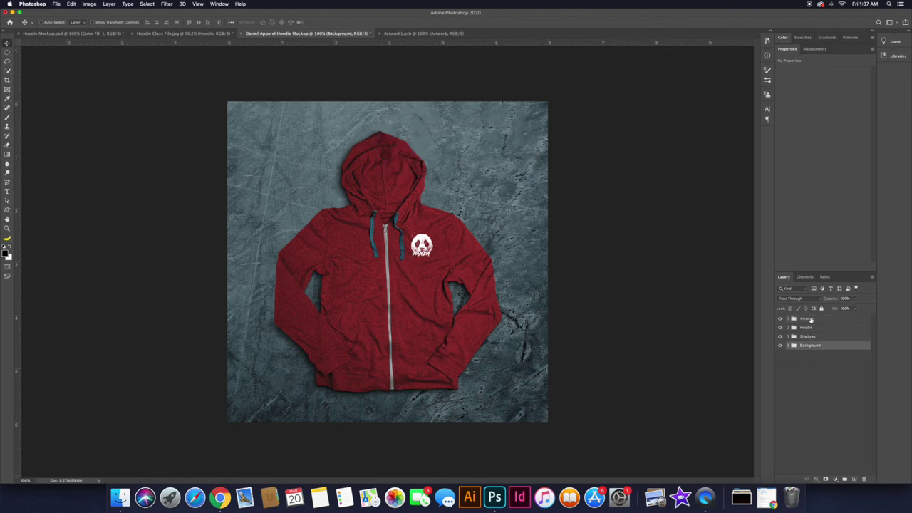
- Hide the Left Chest layer and show the large Artwork layer inside the Artwork group, leaving the group collapsed
left_click(793, 320)
left_click(789, 319)
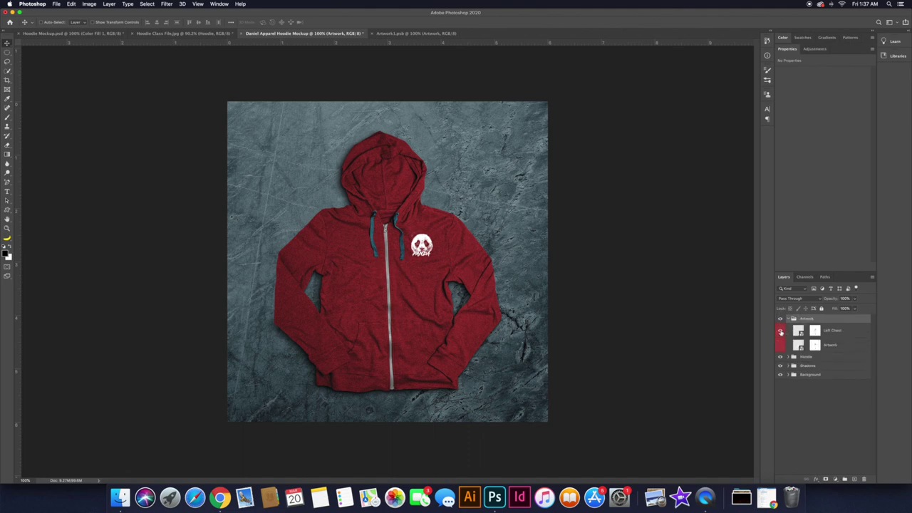
left_click(781, 332)
left_click(780, 346)
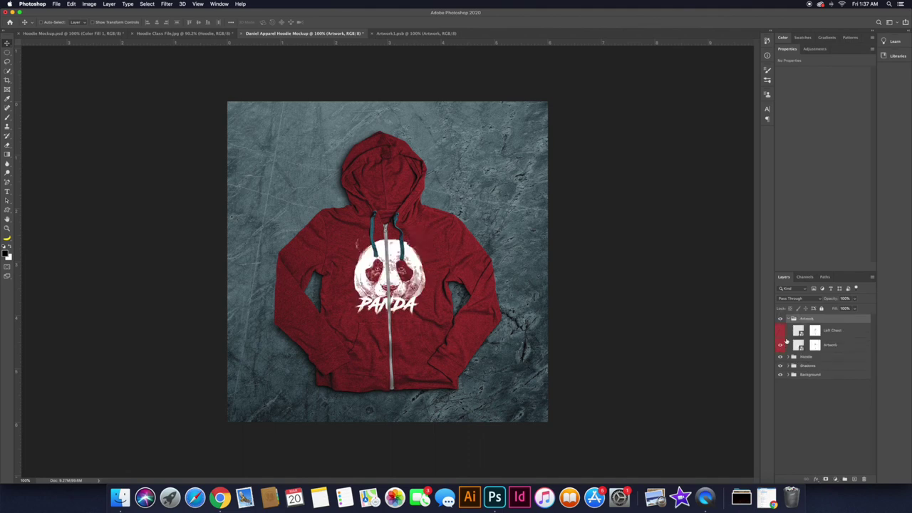
left_click(789, 319)
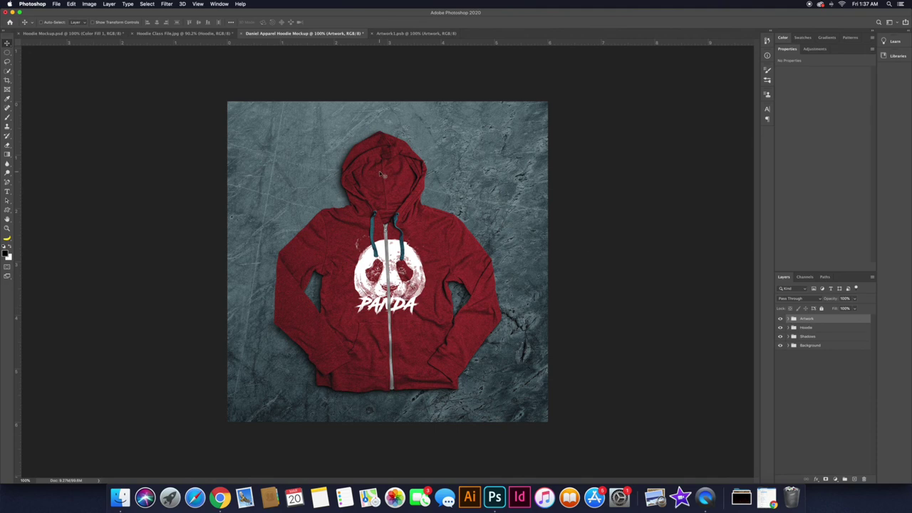
- Save the document as Daniel Apparel Hoodie Mockup.psd with Maximize Compatibility enabled
left_click(57, 4)
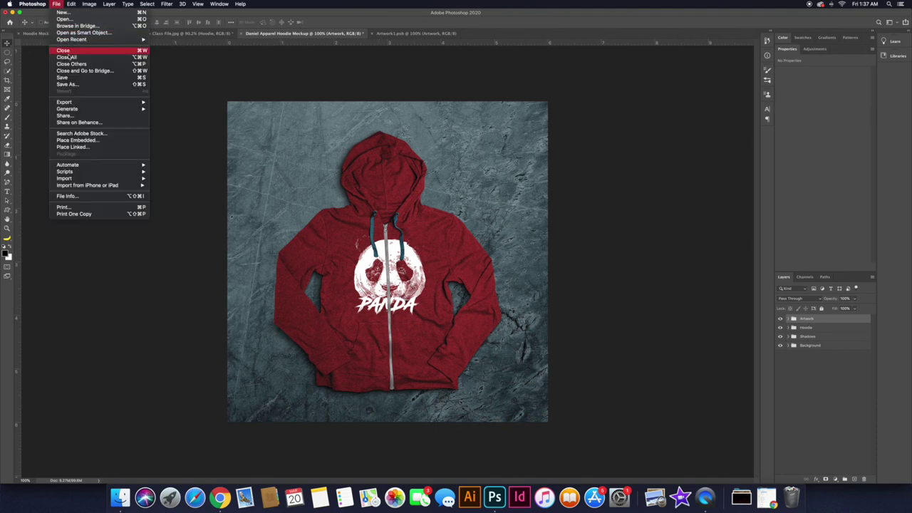
left_click(65, 78)
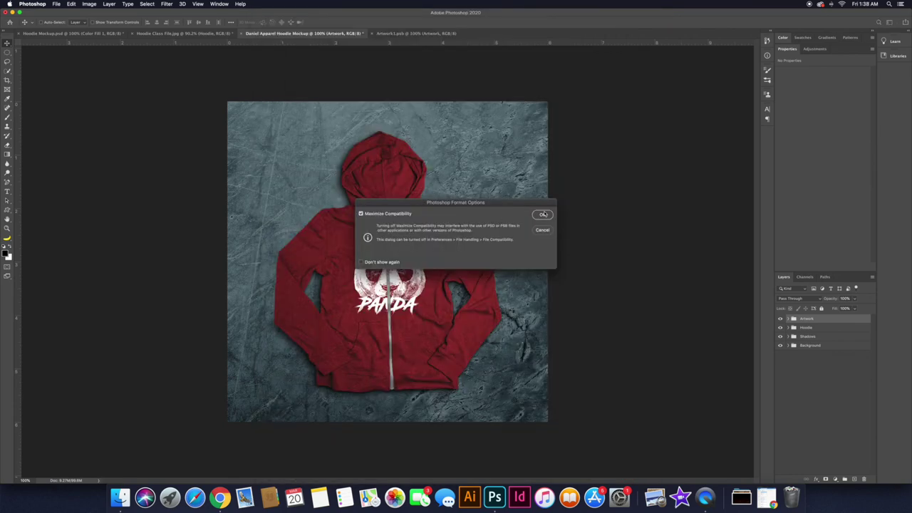
left_click(542, 214)
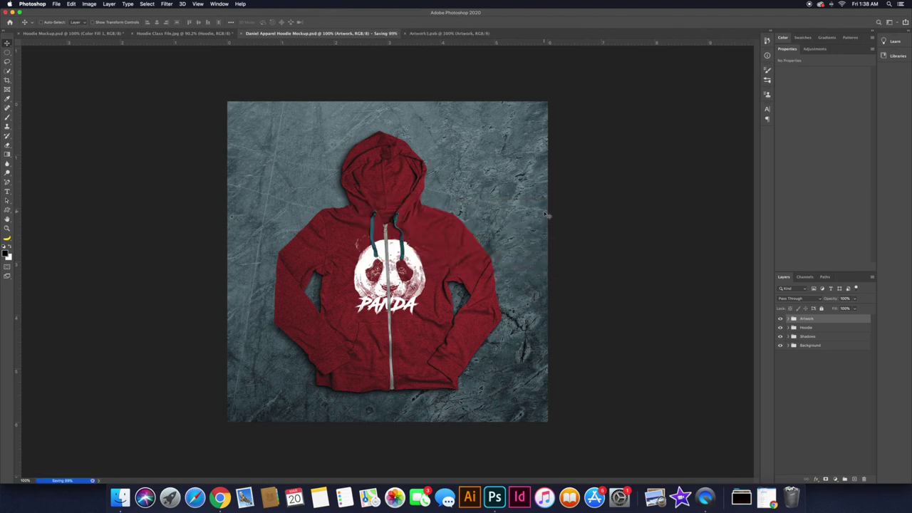